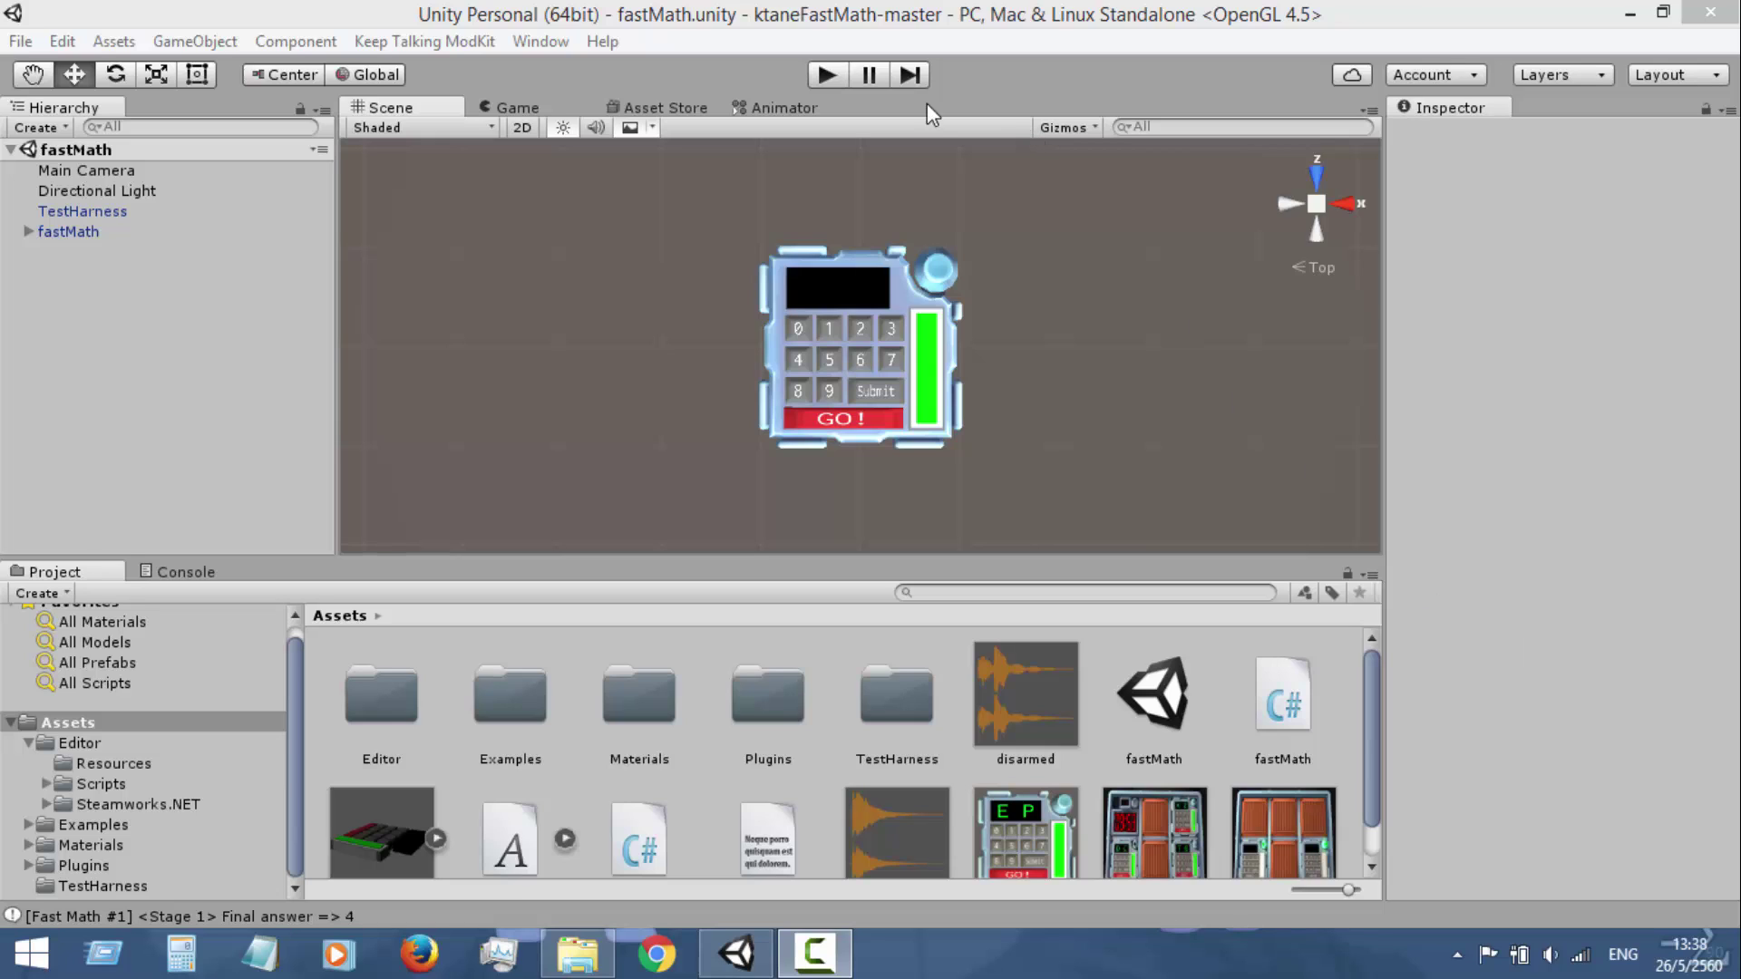
# Bring the Unity editor showing the fastMath scene to the foreground
pyautogui.click(839, 9)
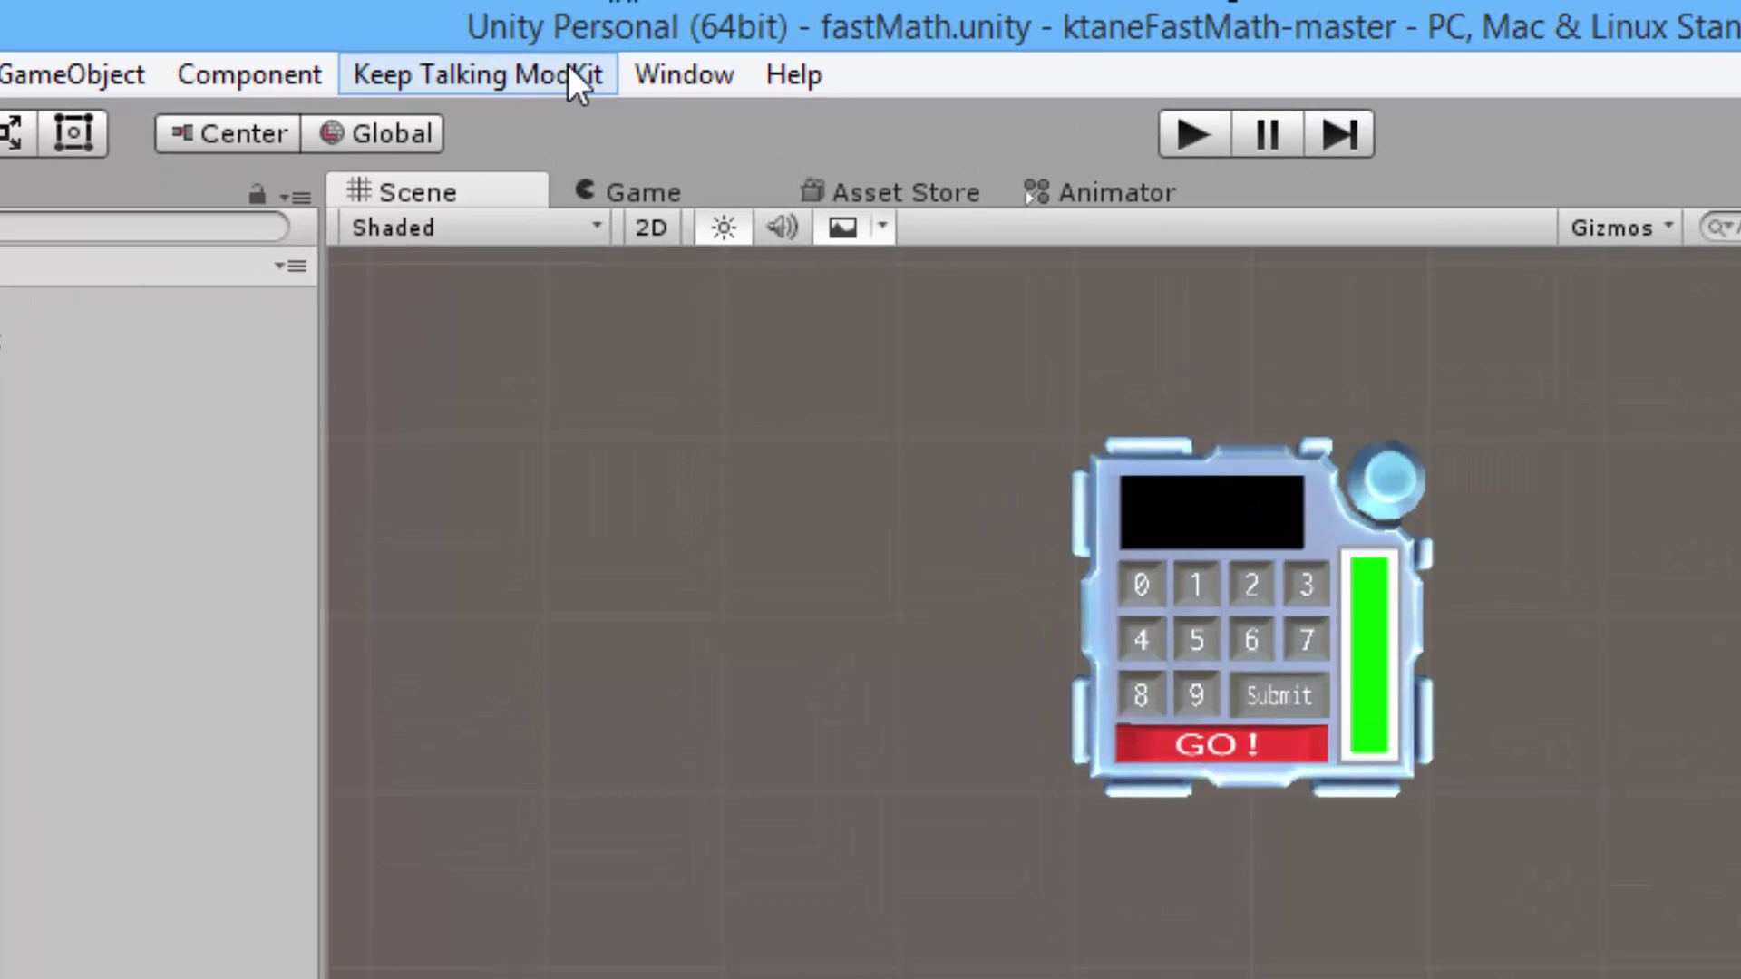
# Create a new mission asset in the Missions folder and name it mission1
pyautogui.click(569, 67)
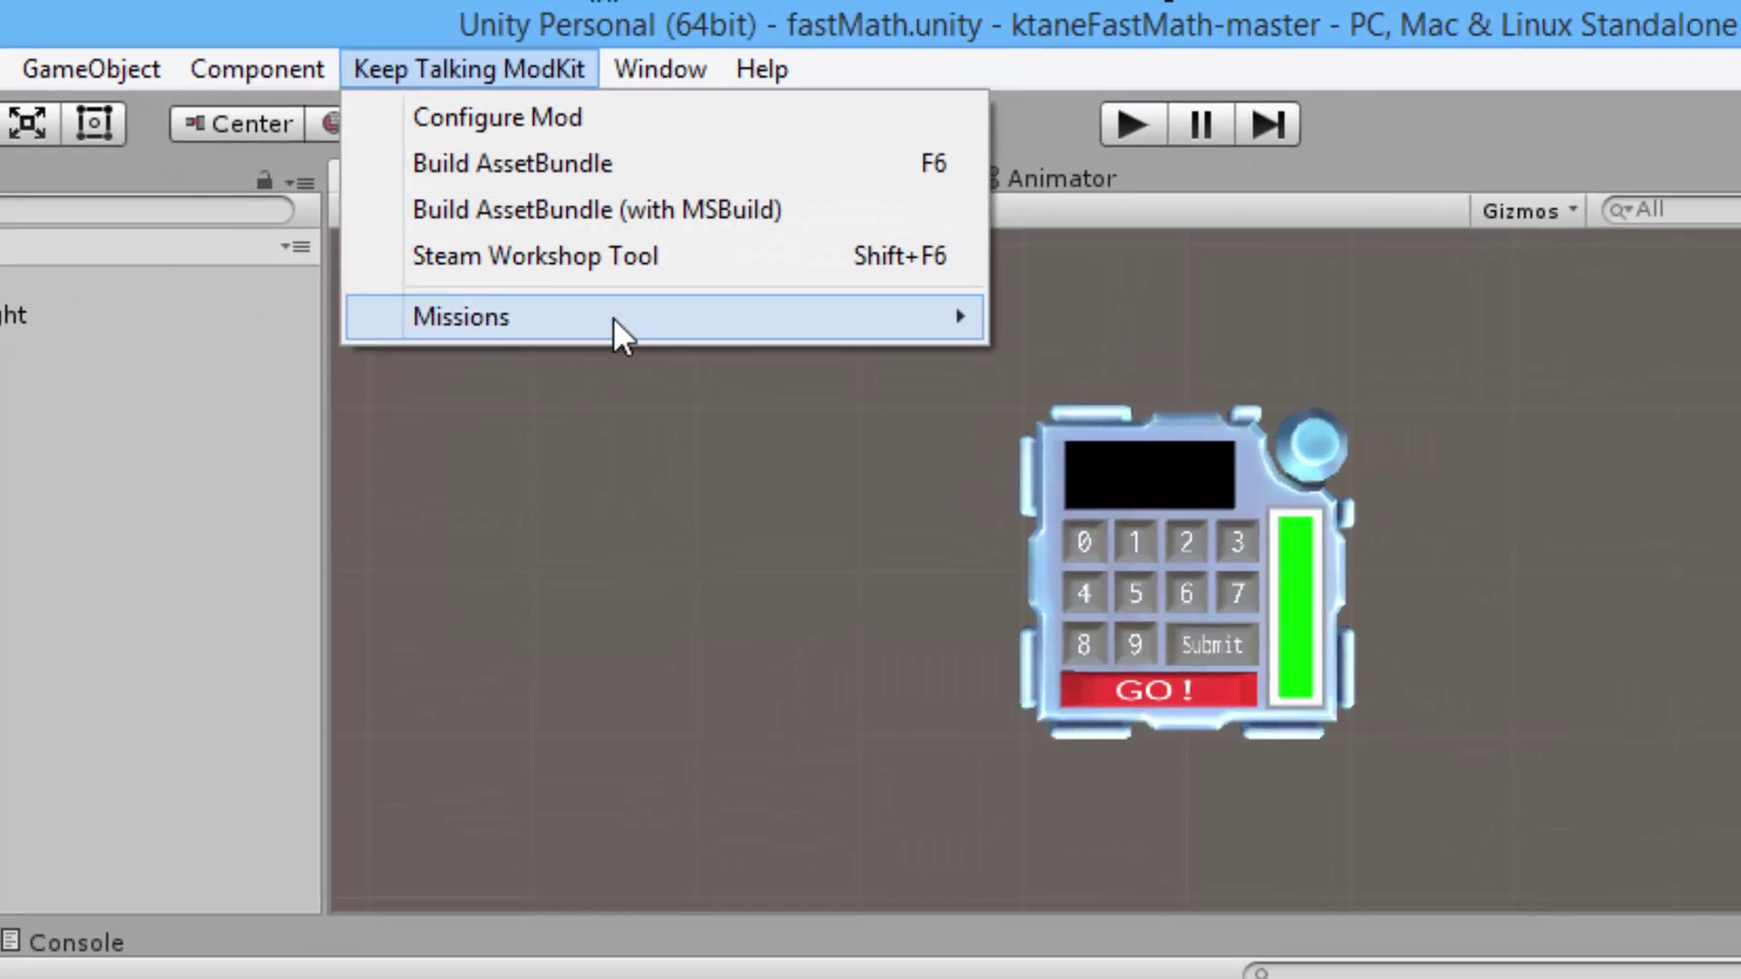
pyautogui.moveTo(742, 341)
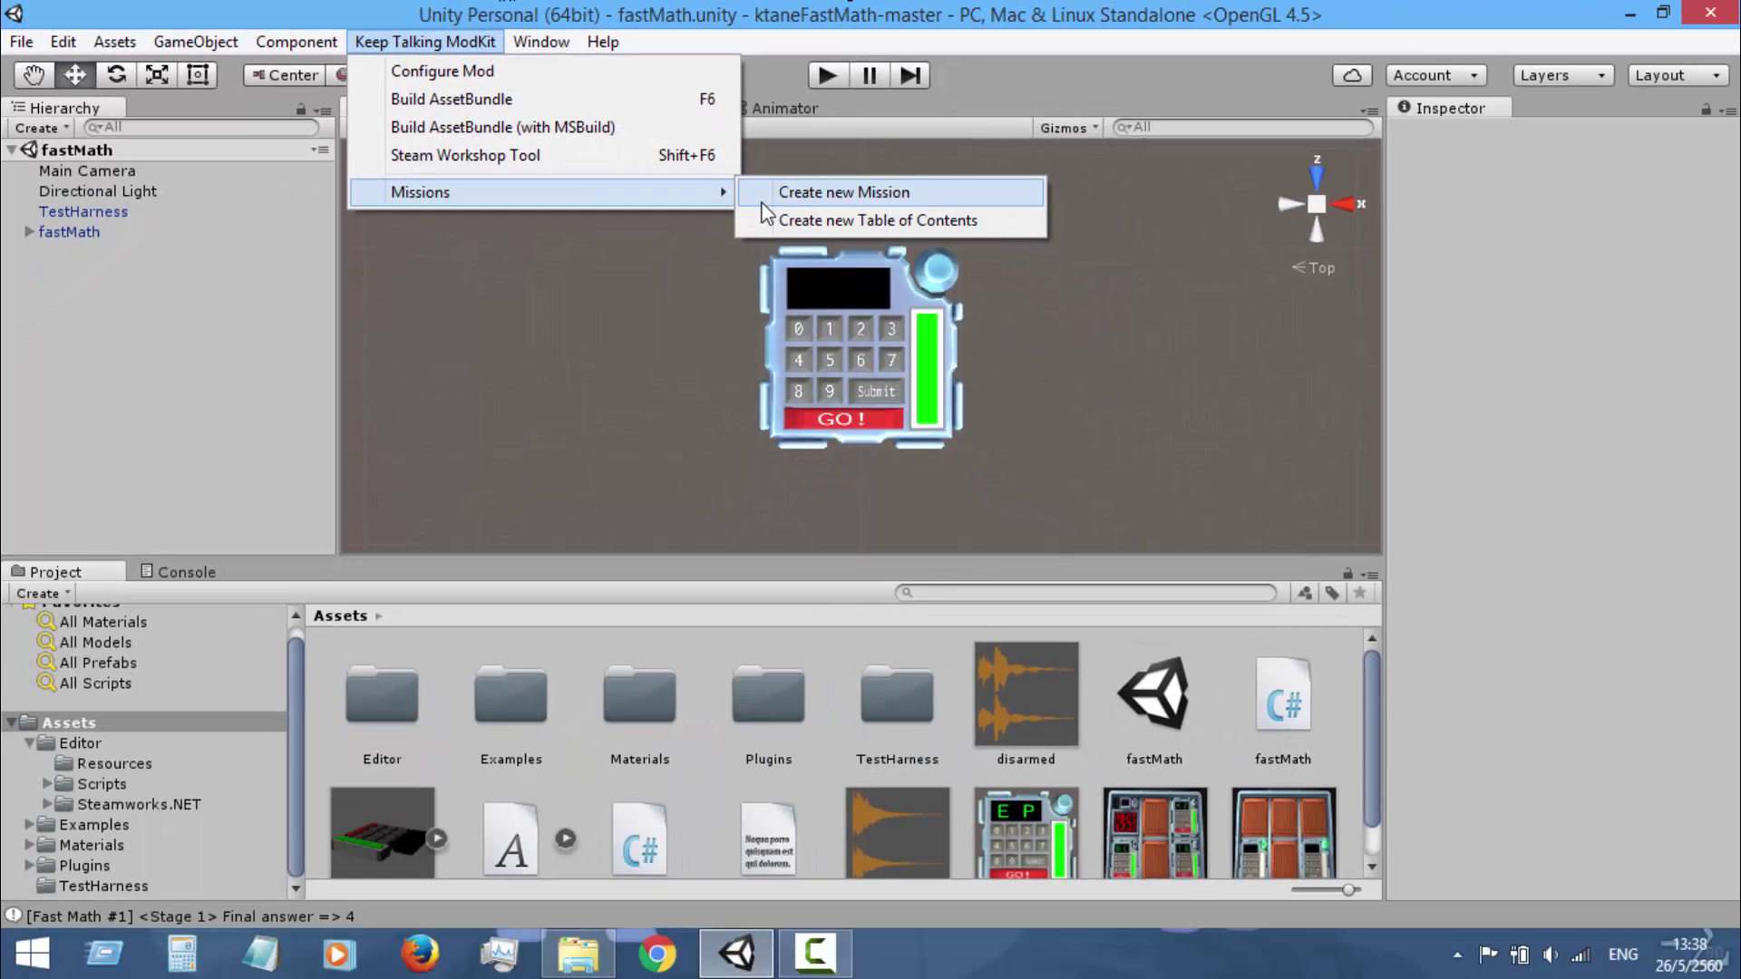
pyautogui.click(767, 203)
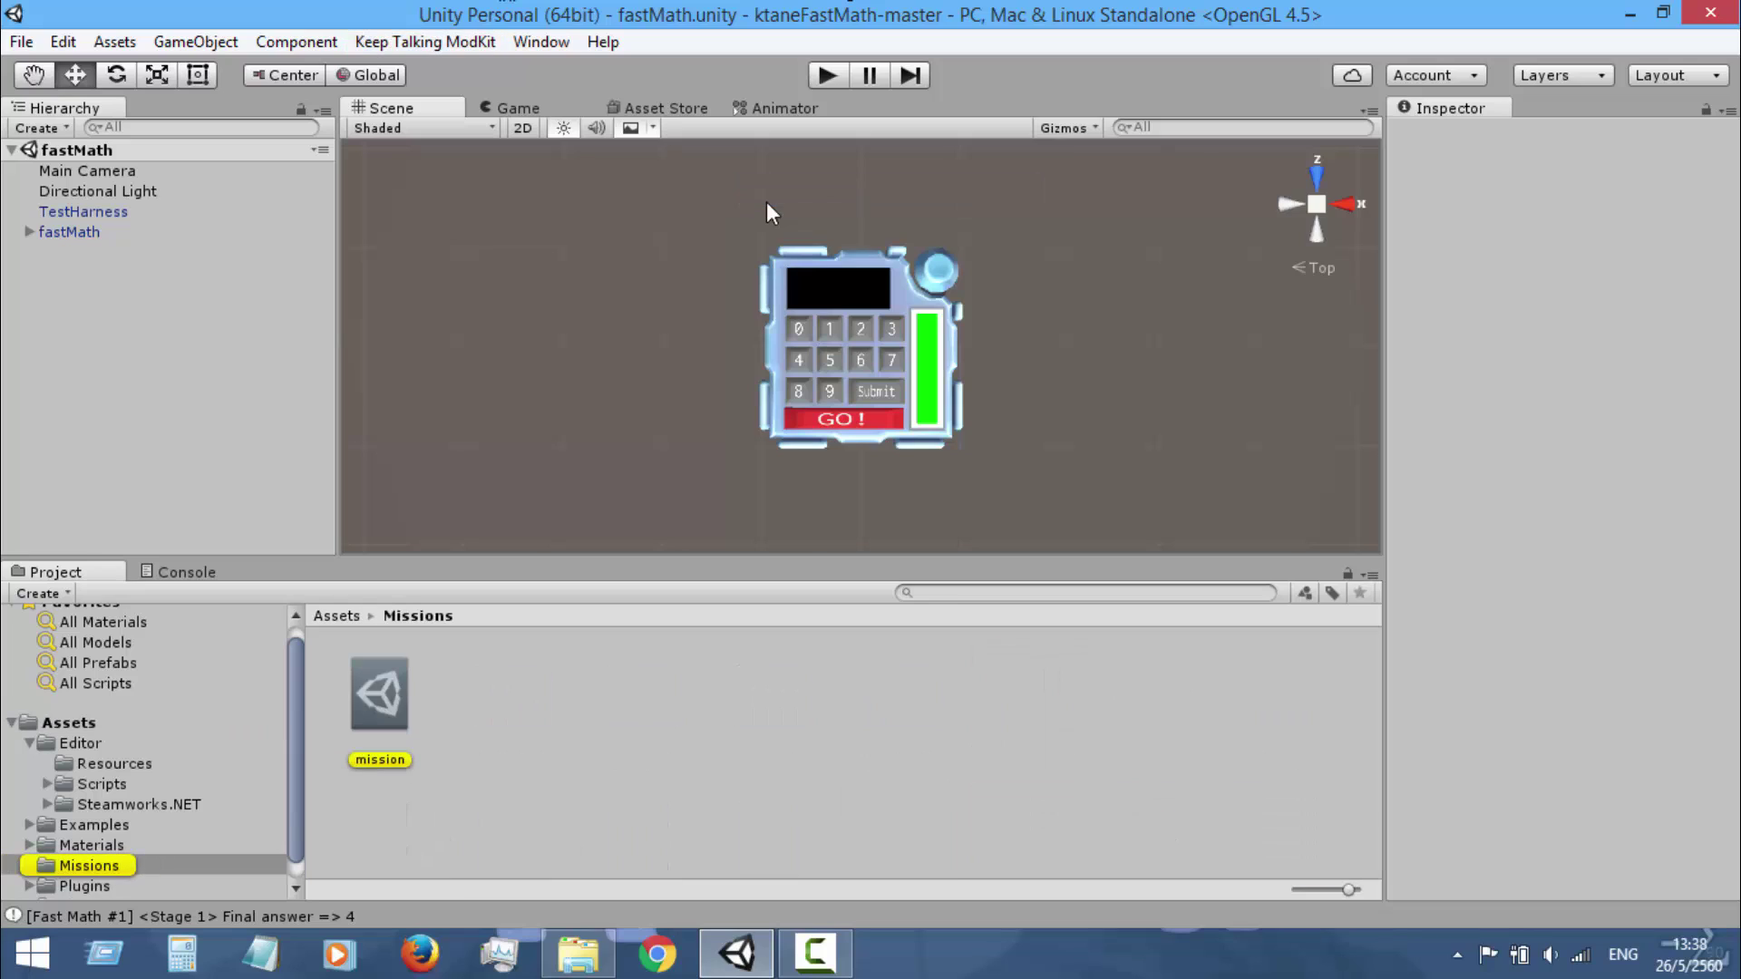
pyautogui.click(208, 861)
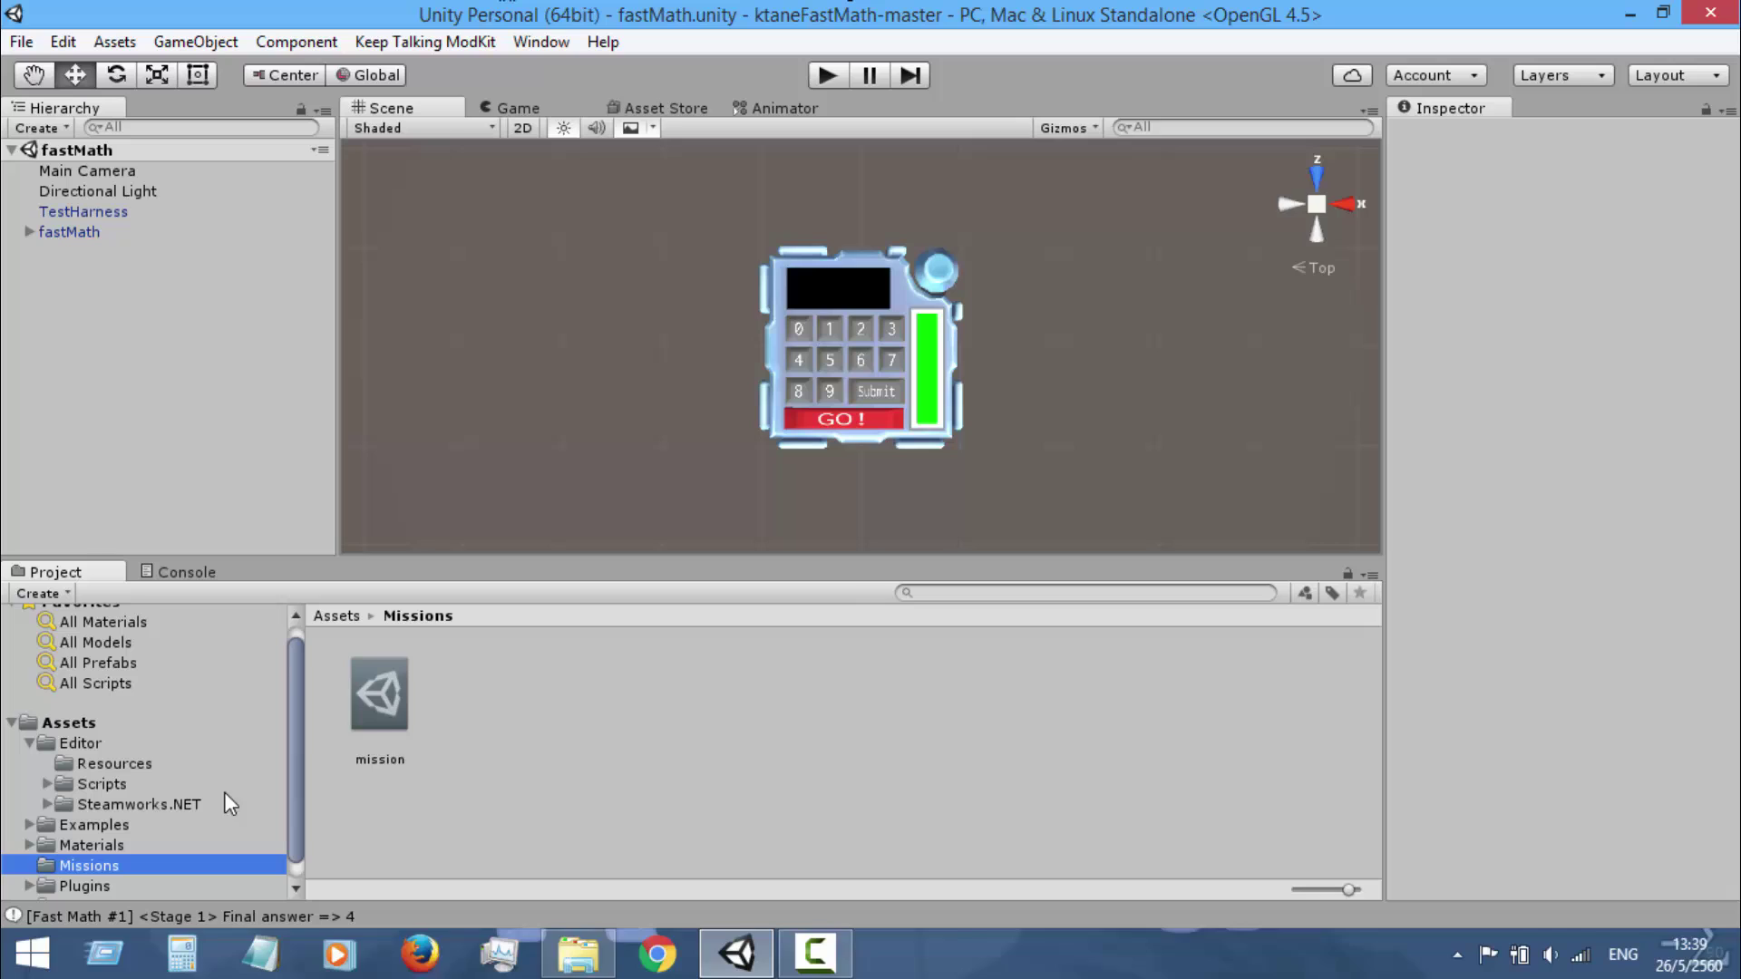
pyautogui.click(385, 696)
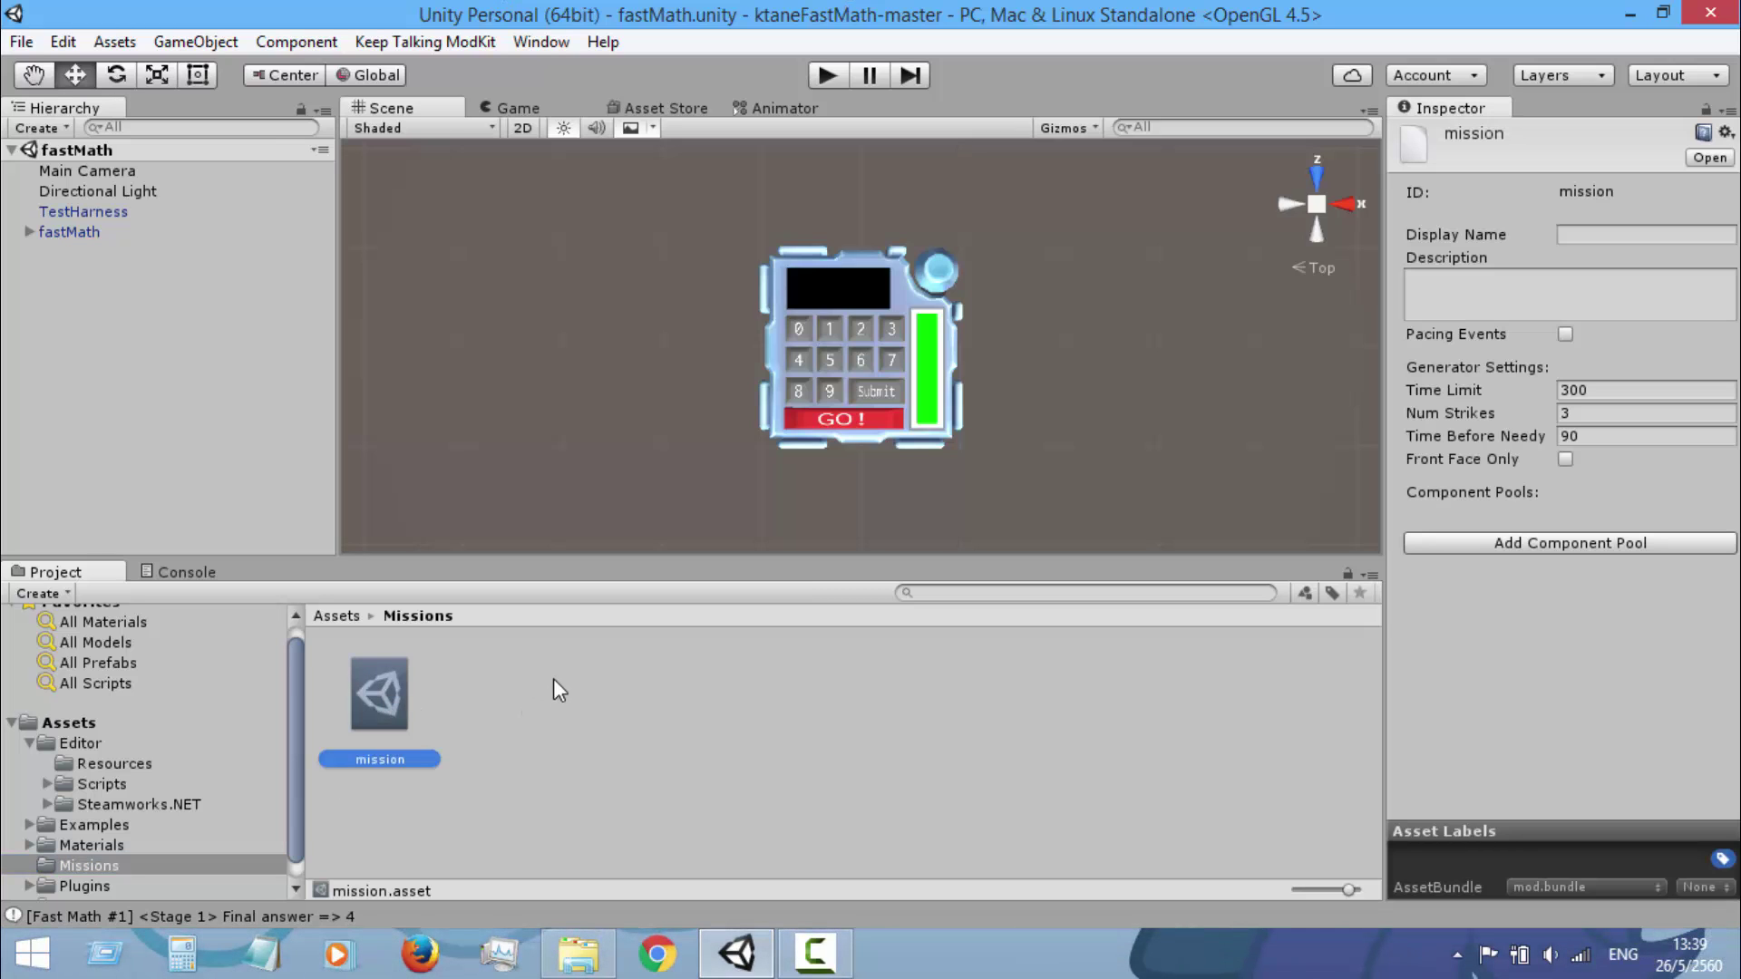
pyautogui.press('F2')
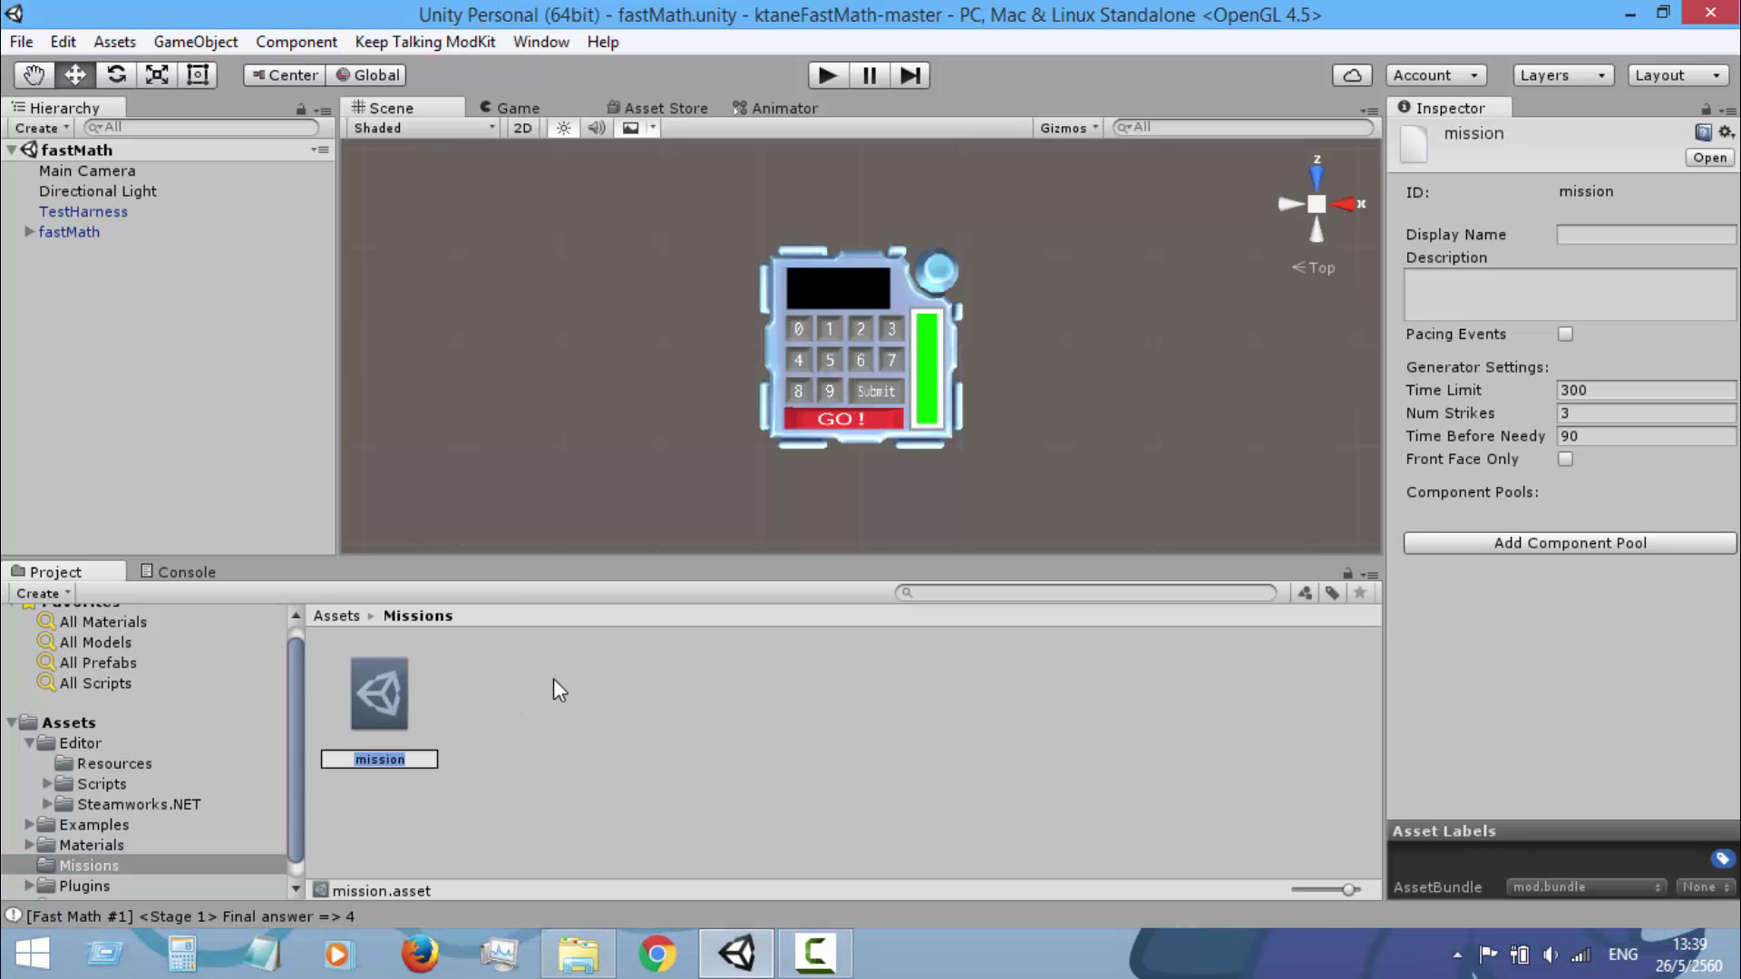
pyautogui.click(422, 760)
pyautogui.write('1')
pyautogui.press('Return')
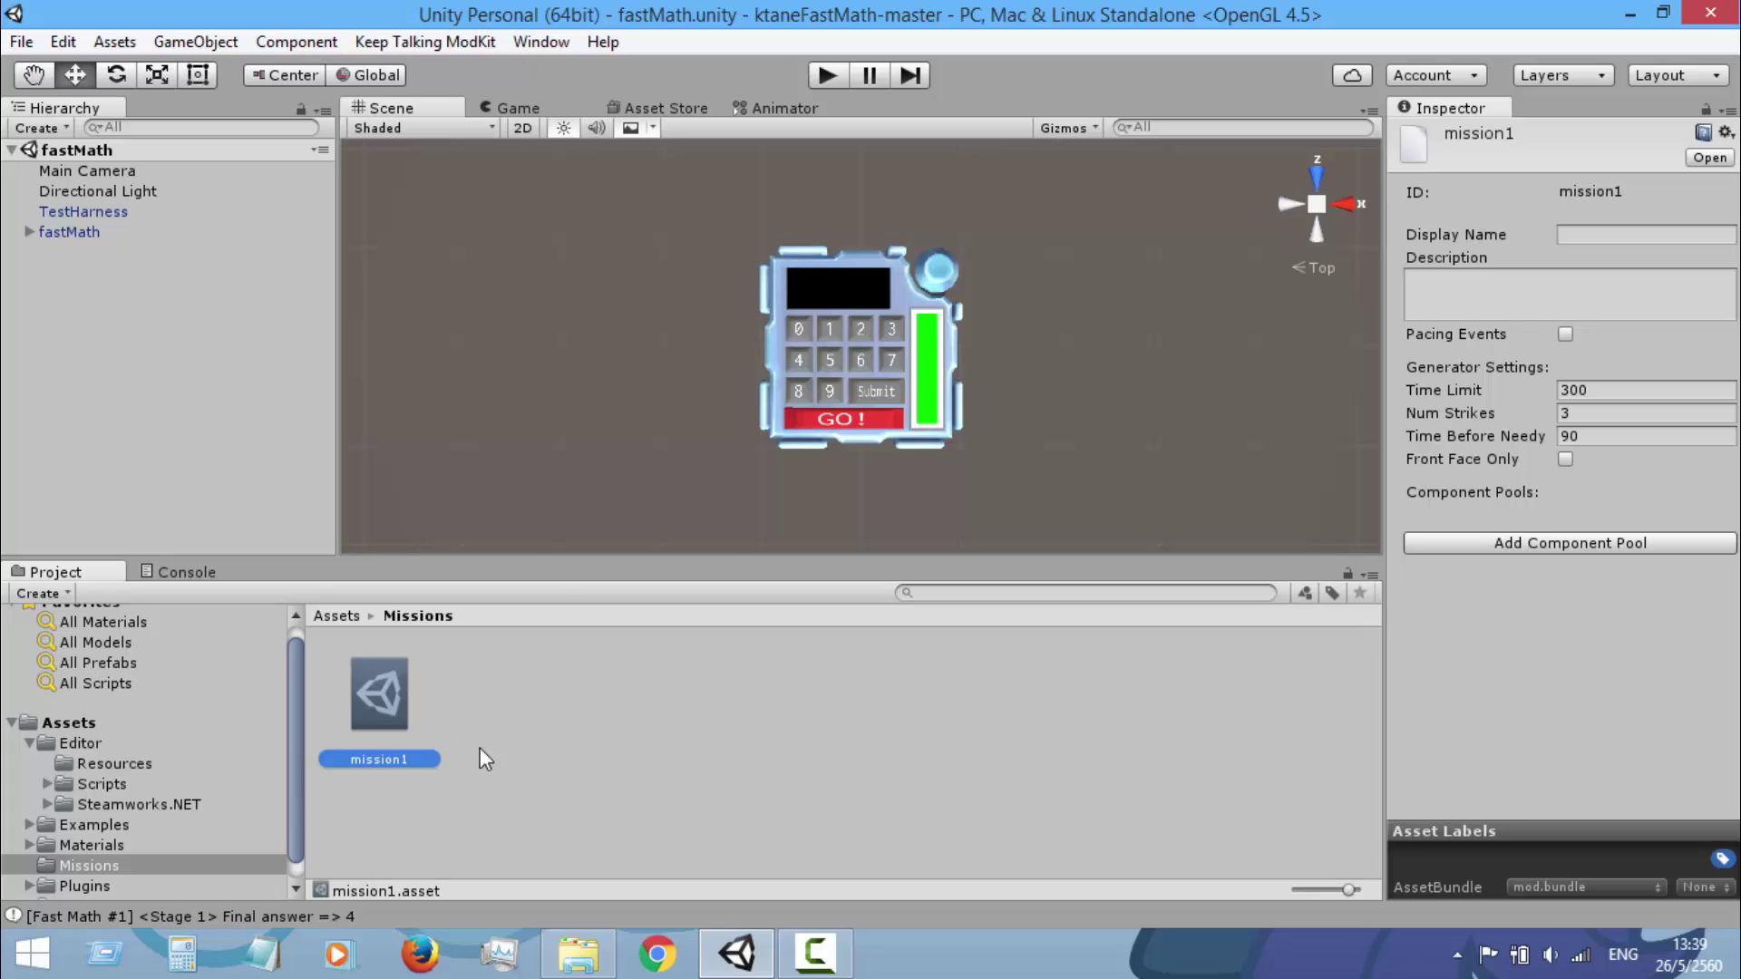
# Create a second mission asset named mission2
pyautogui.click(470, 41)
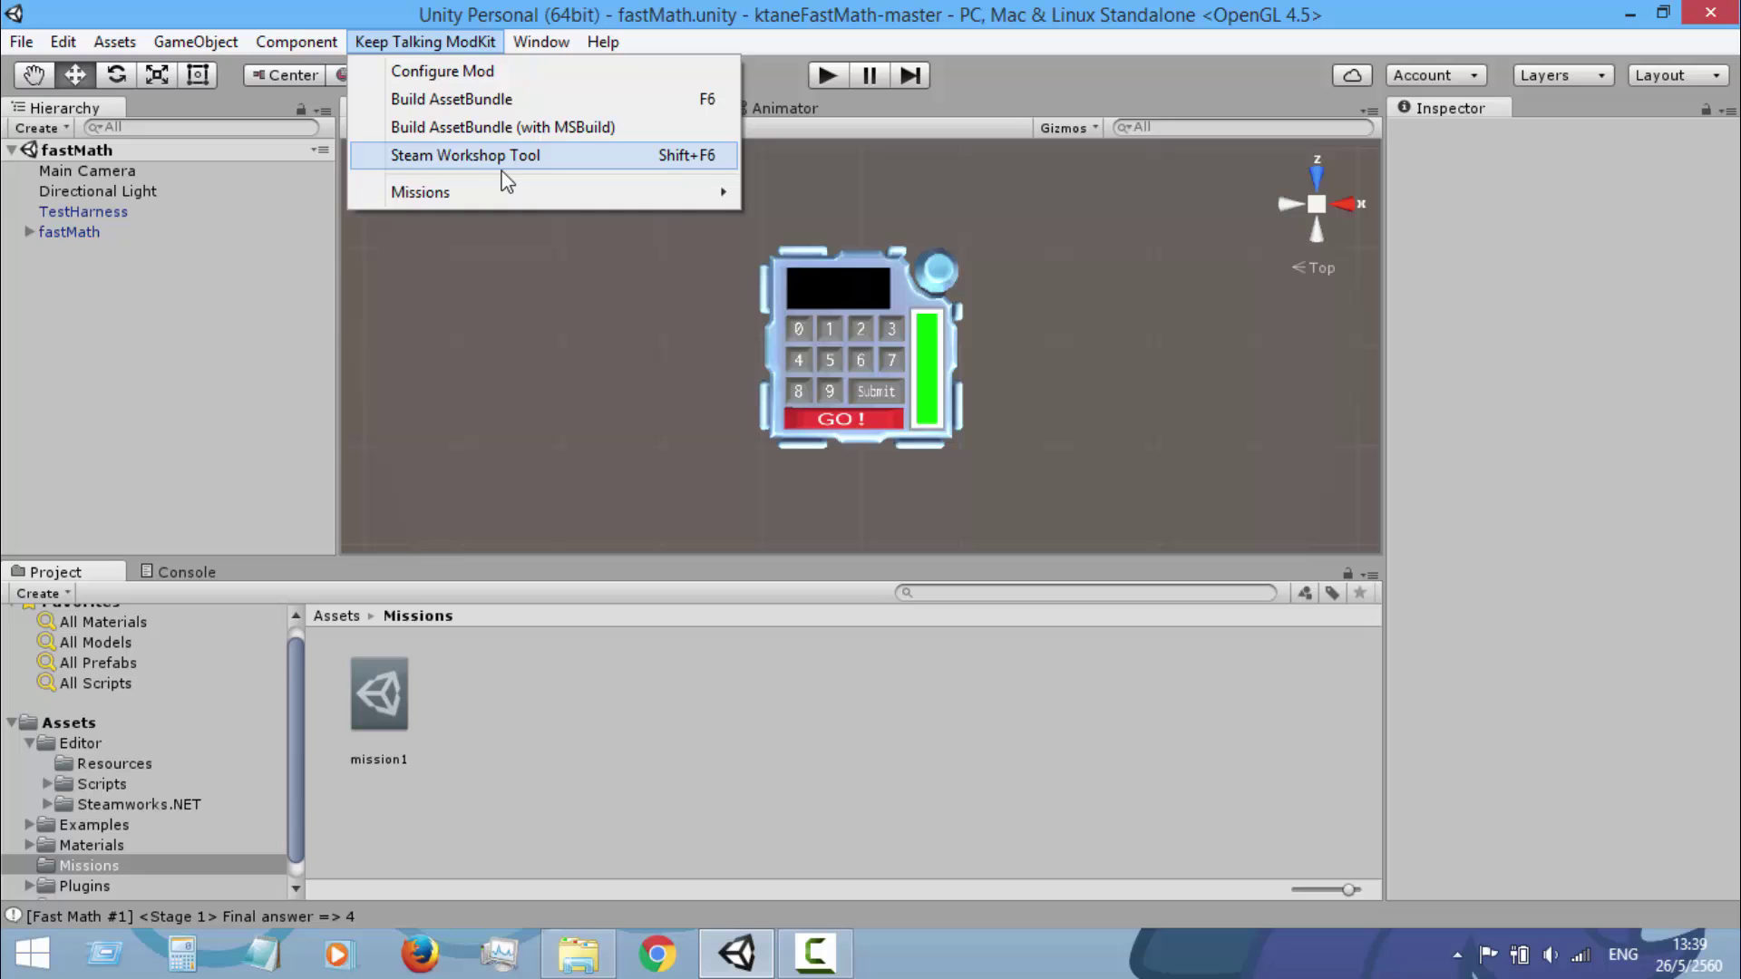
pyautogui.moveTo(505, 192)
pyautogui.click(825, 193)
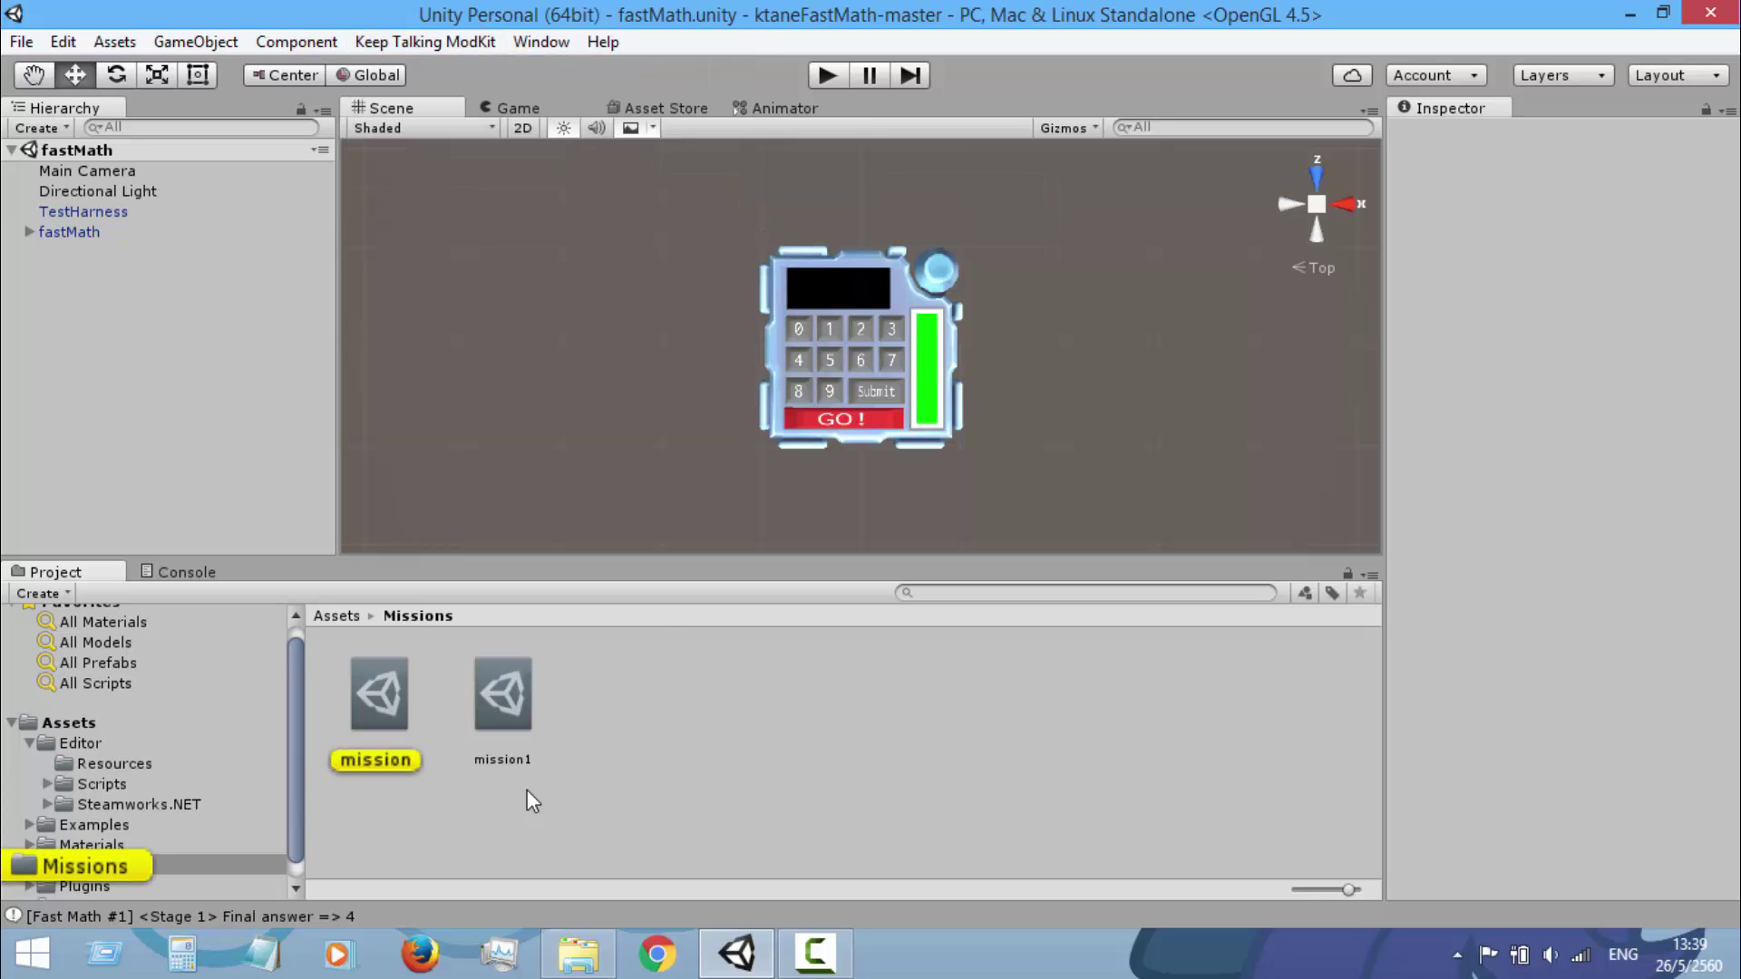
pyautogui.click(387, 704)
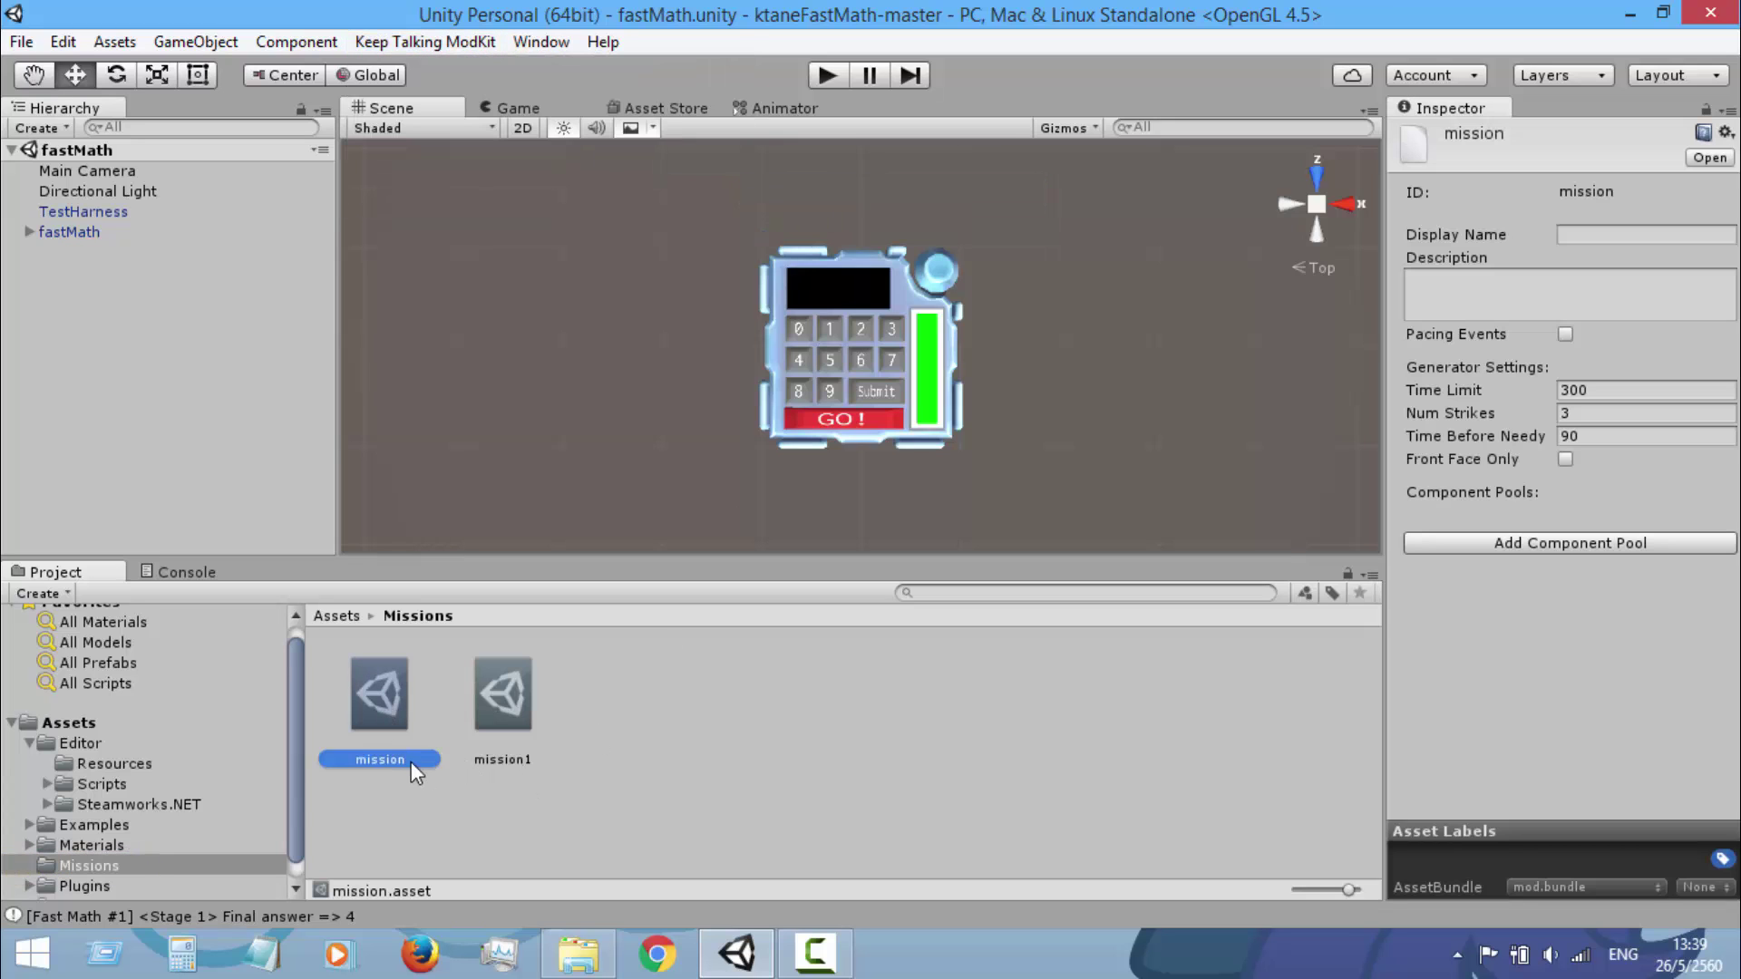
pyautogui.click(415, 760)
pyautogui.write('mission2')
pyautogui.press('Return')
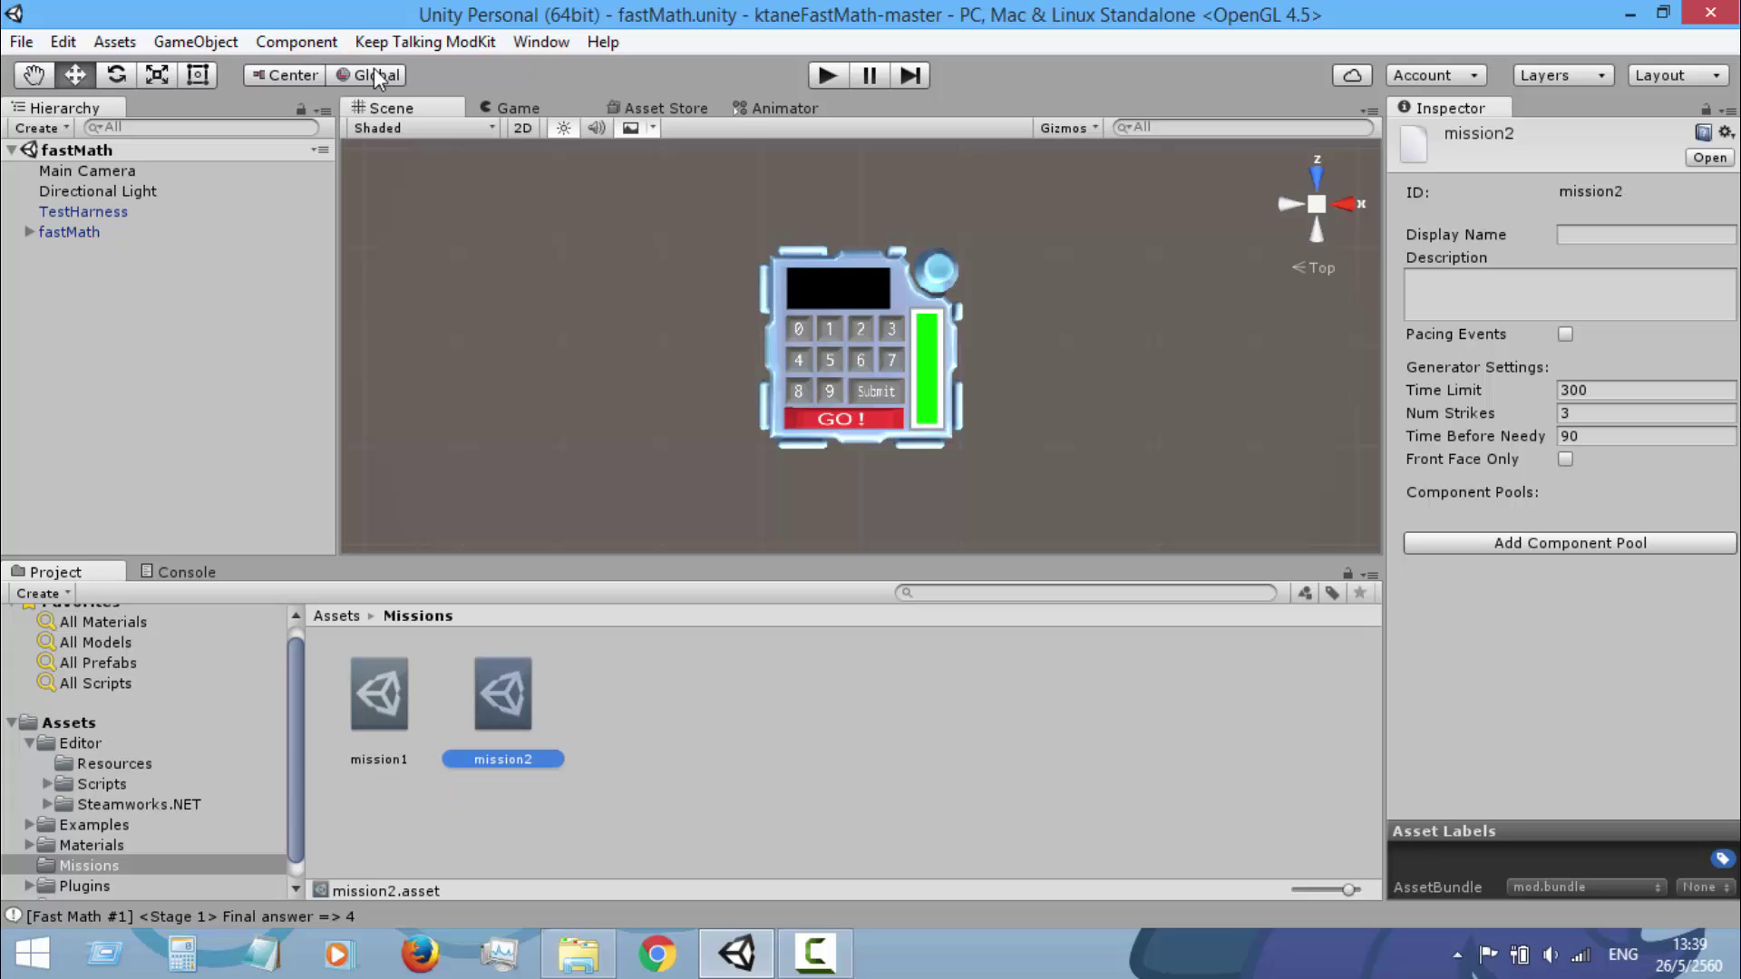
# Create a third mission asset named mission3
pyautogui.click(425, 42)
pyautogui.moveTo(715, 194)
pyautogui.click(798, 193)
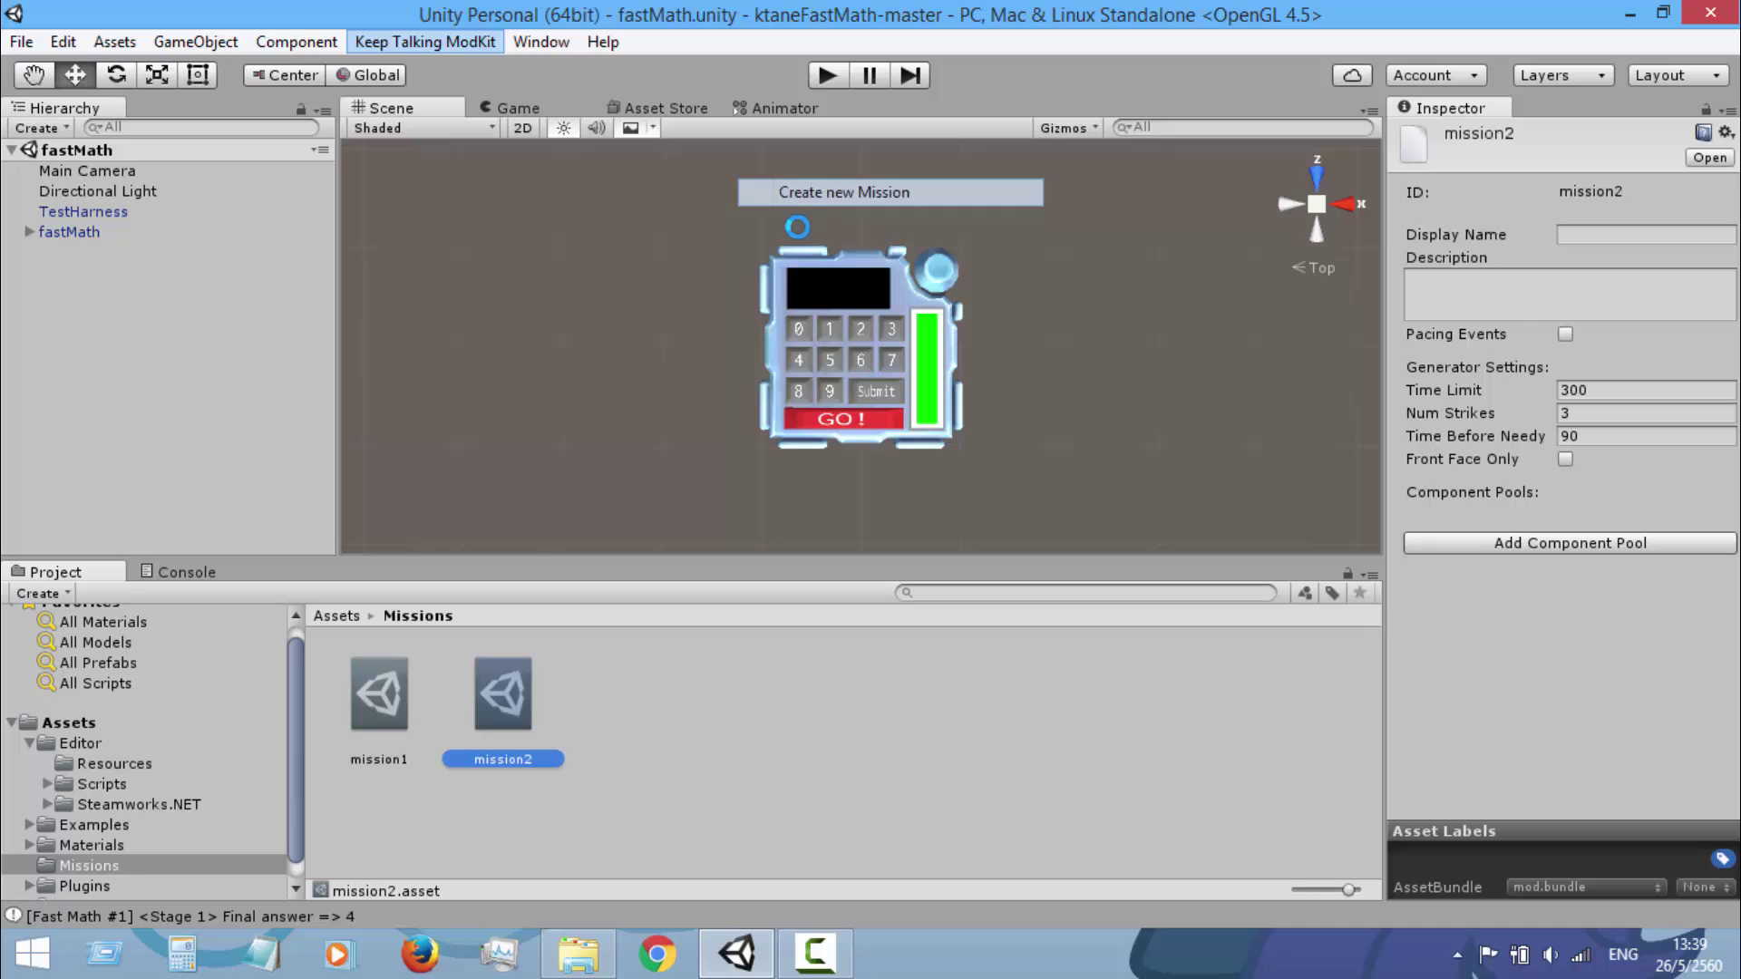
pyautogui.click(373, 696)
pyautogui.click(415, 759)
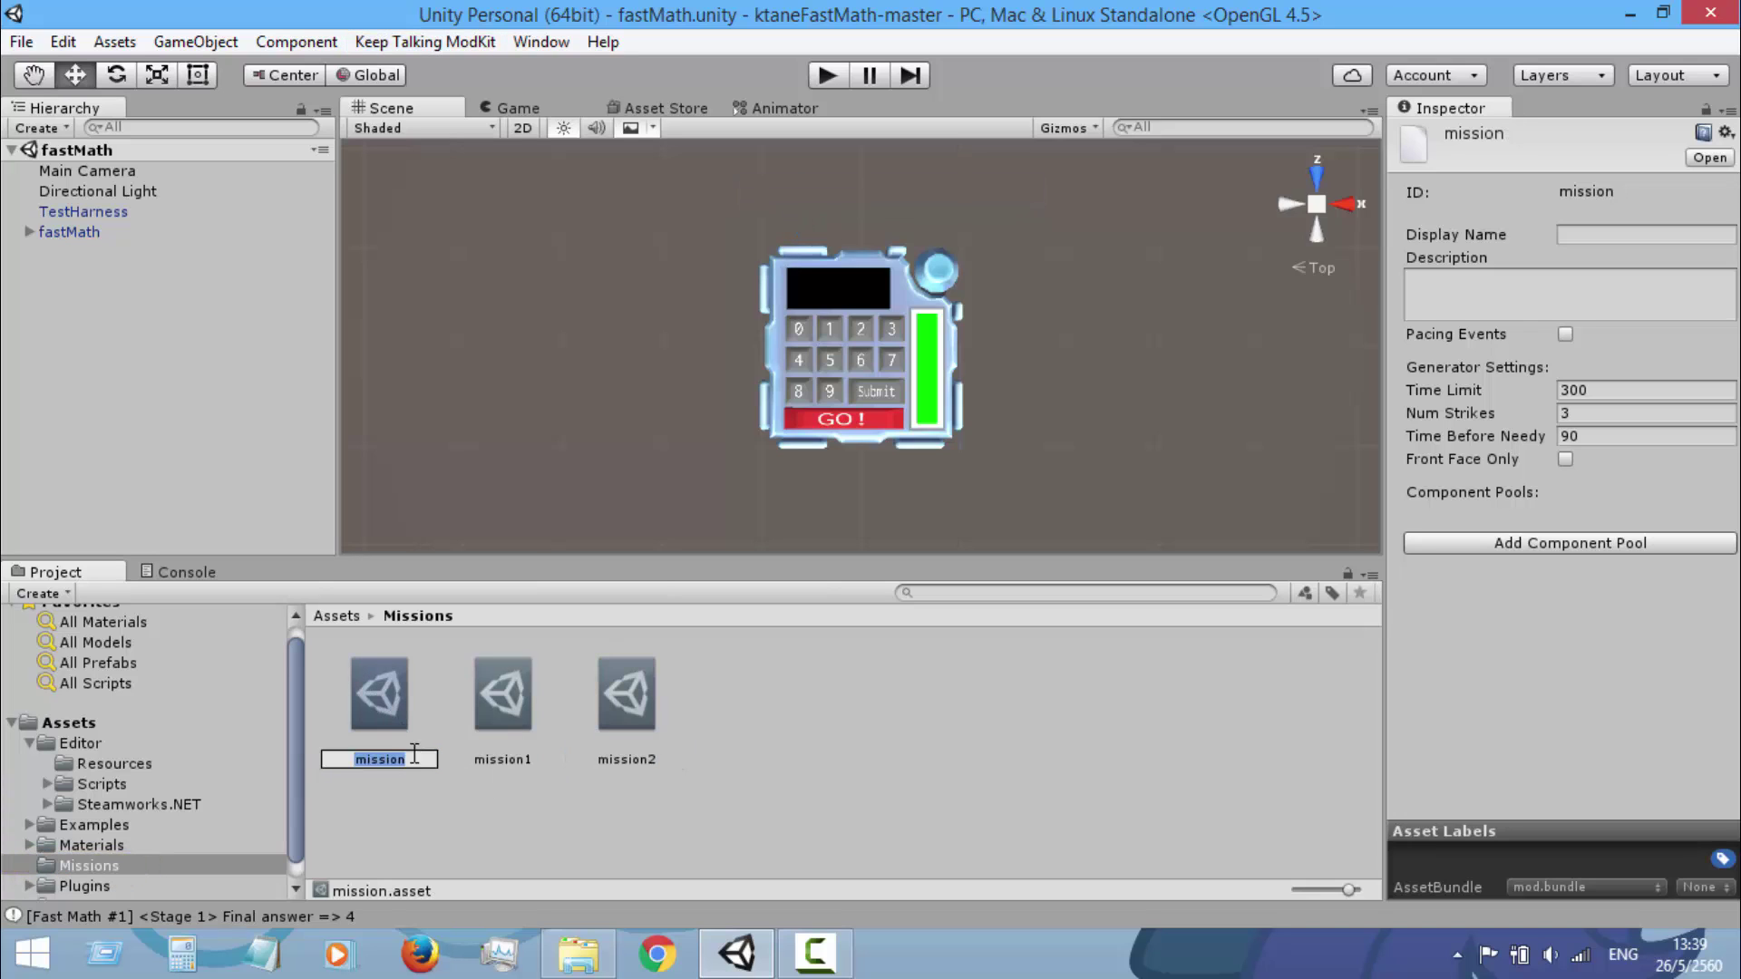
pyautogui.write('mission3')
pyautogui.press('Return')
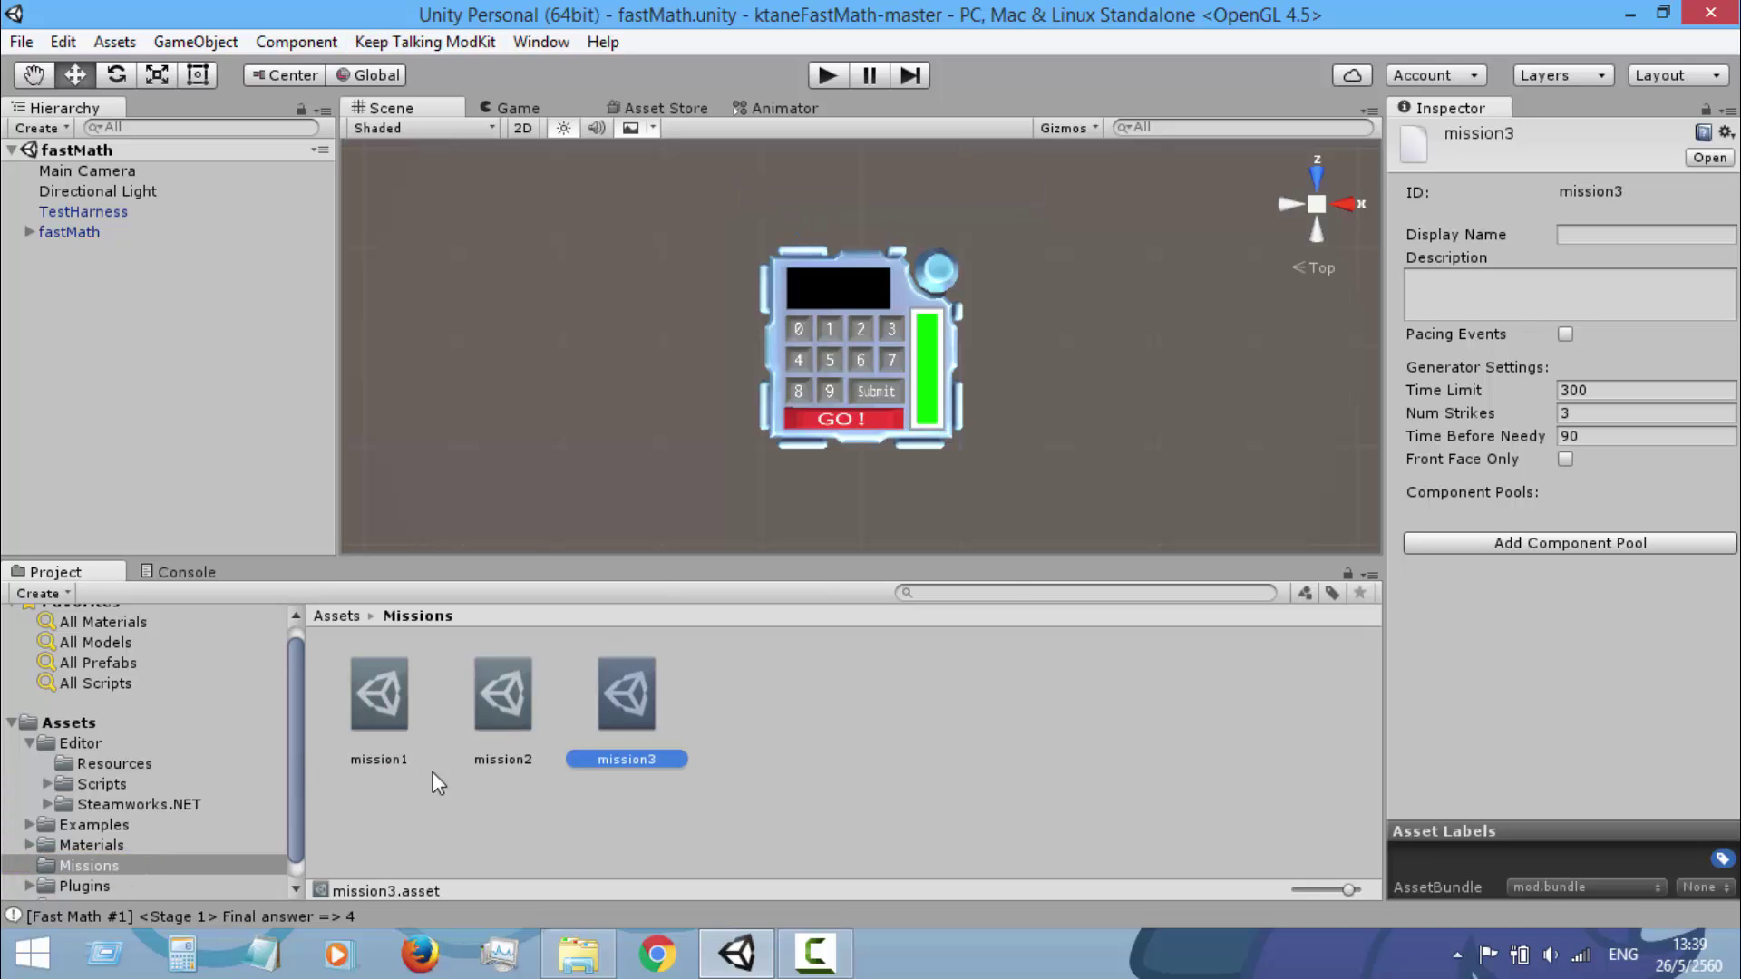
# Give mission1 the display name 'Easy' and the description 'Easy mission'
pyautogui.click(373, 716)
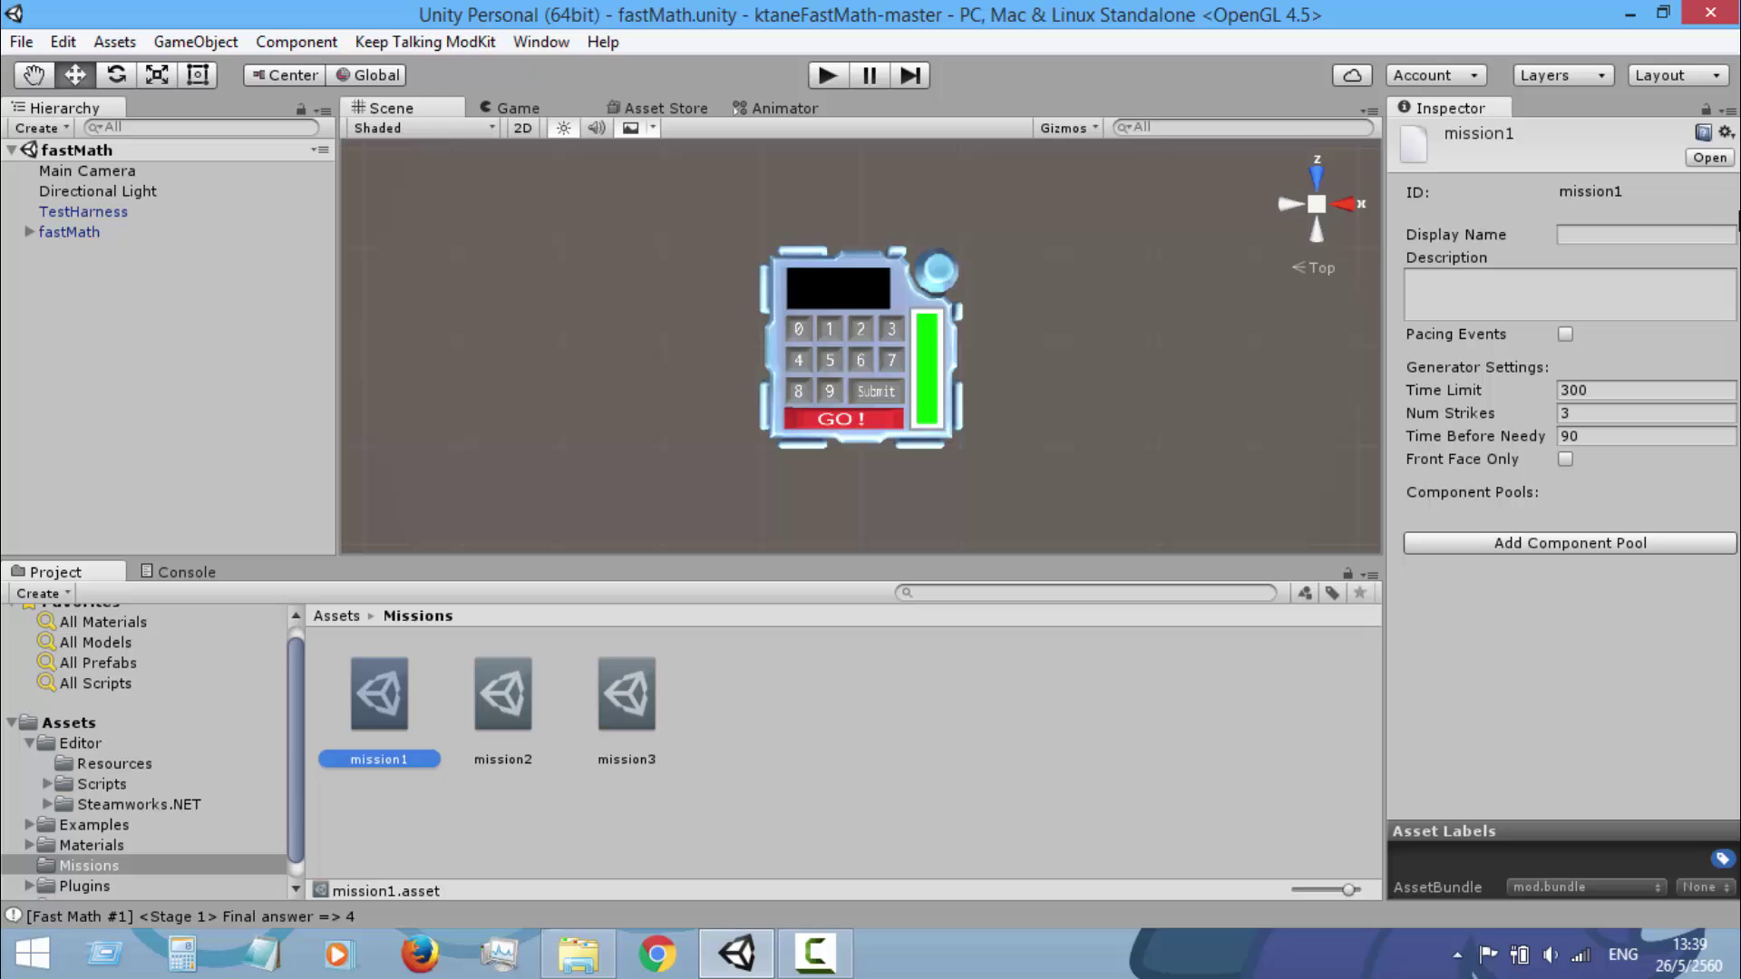
pyautogui.click(1712, 235)
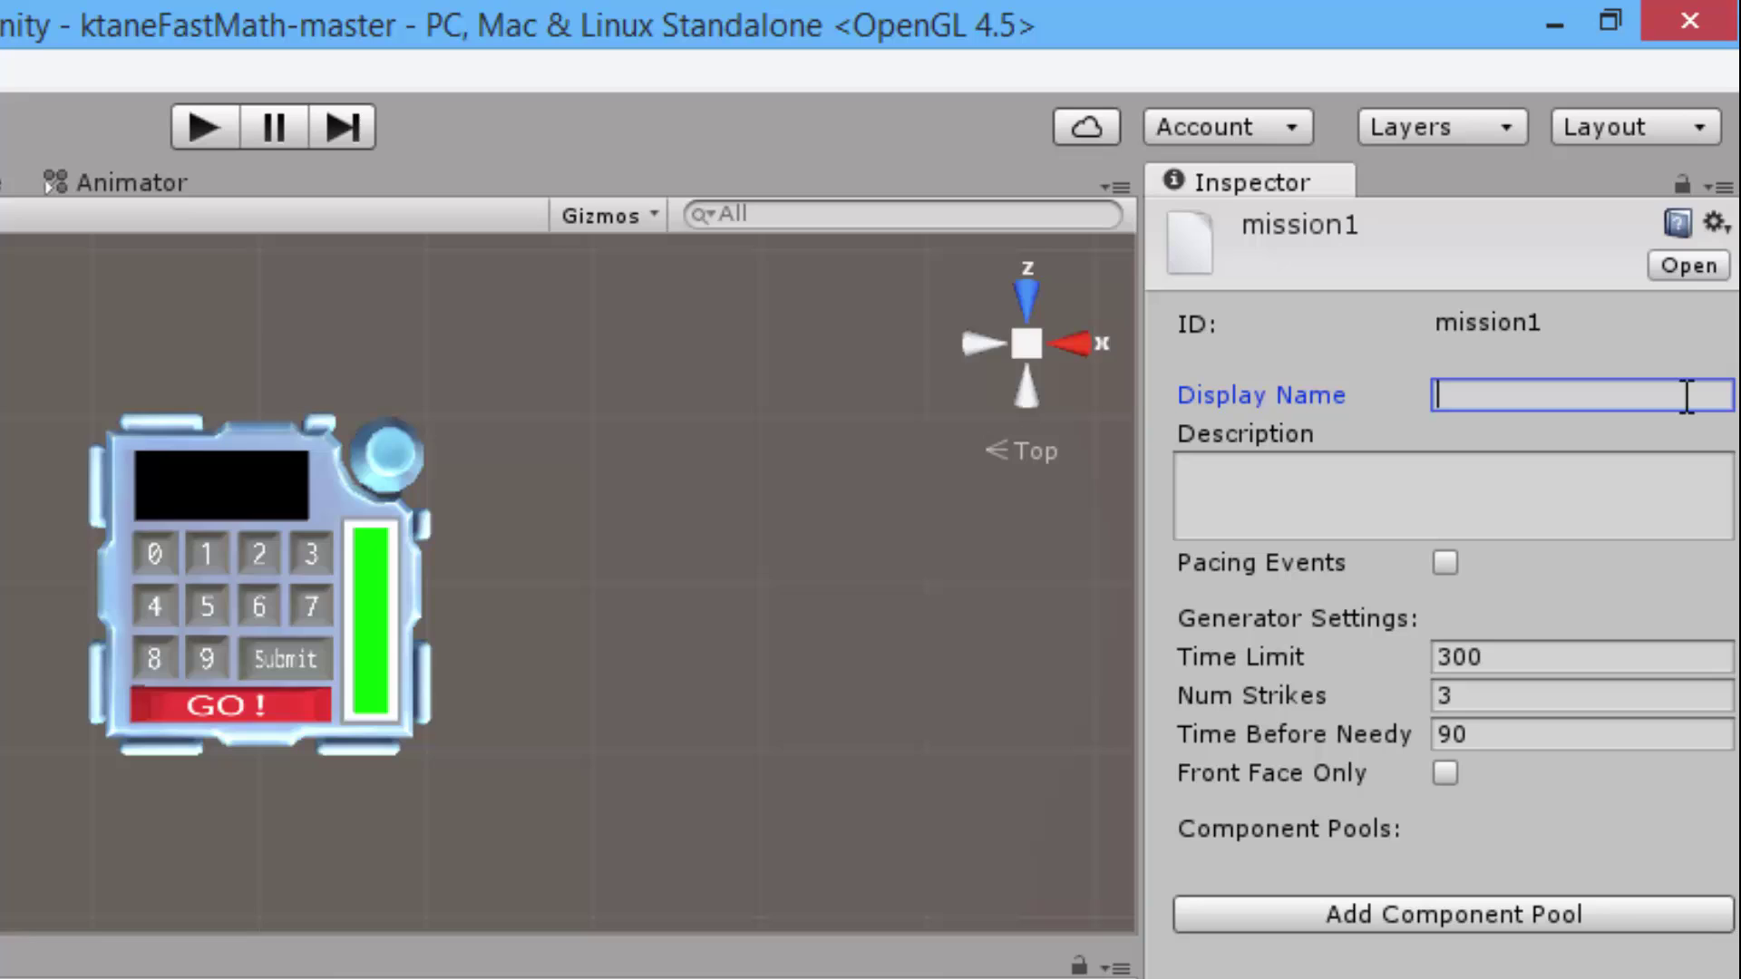
pyautogui.write('Easy')
pyautogui.click(1626, 470)
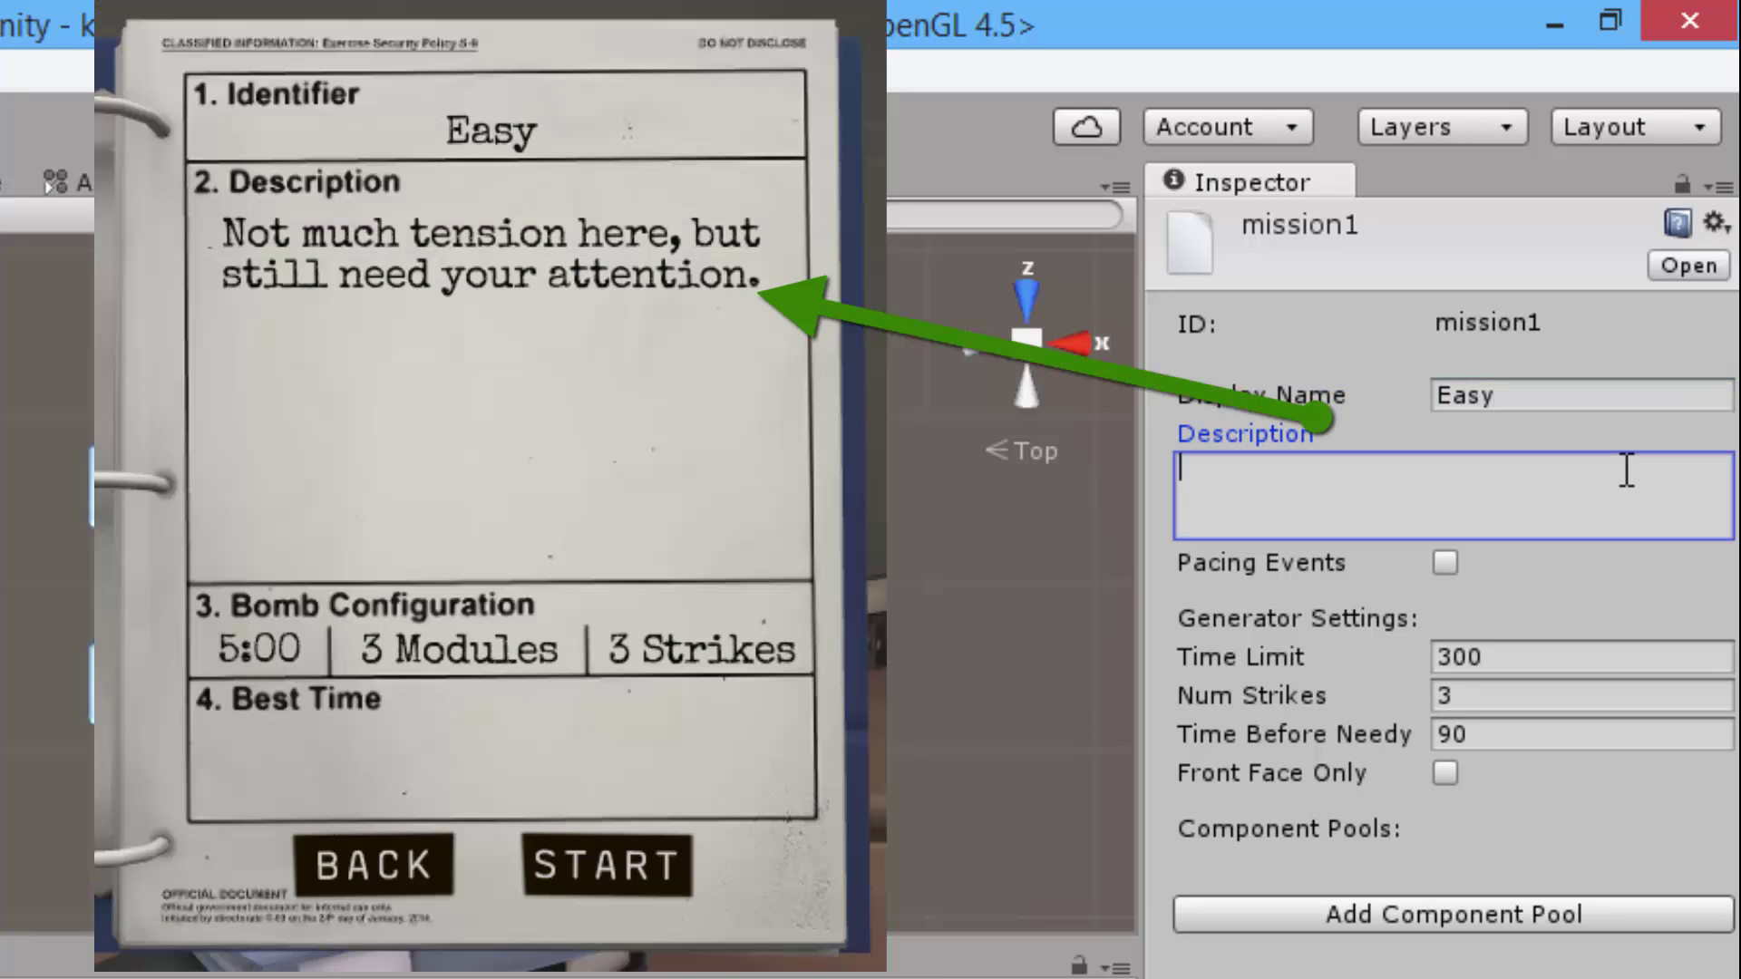
pyautogui.write('Easy mission')
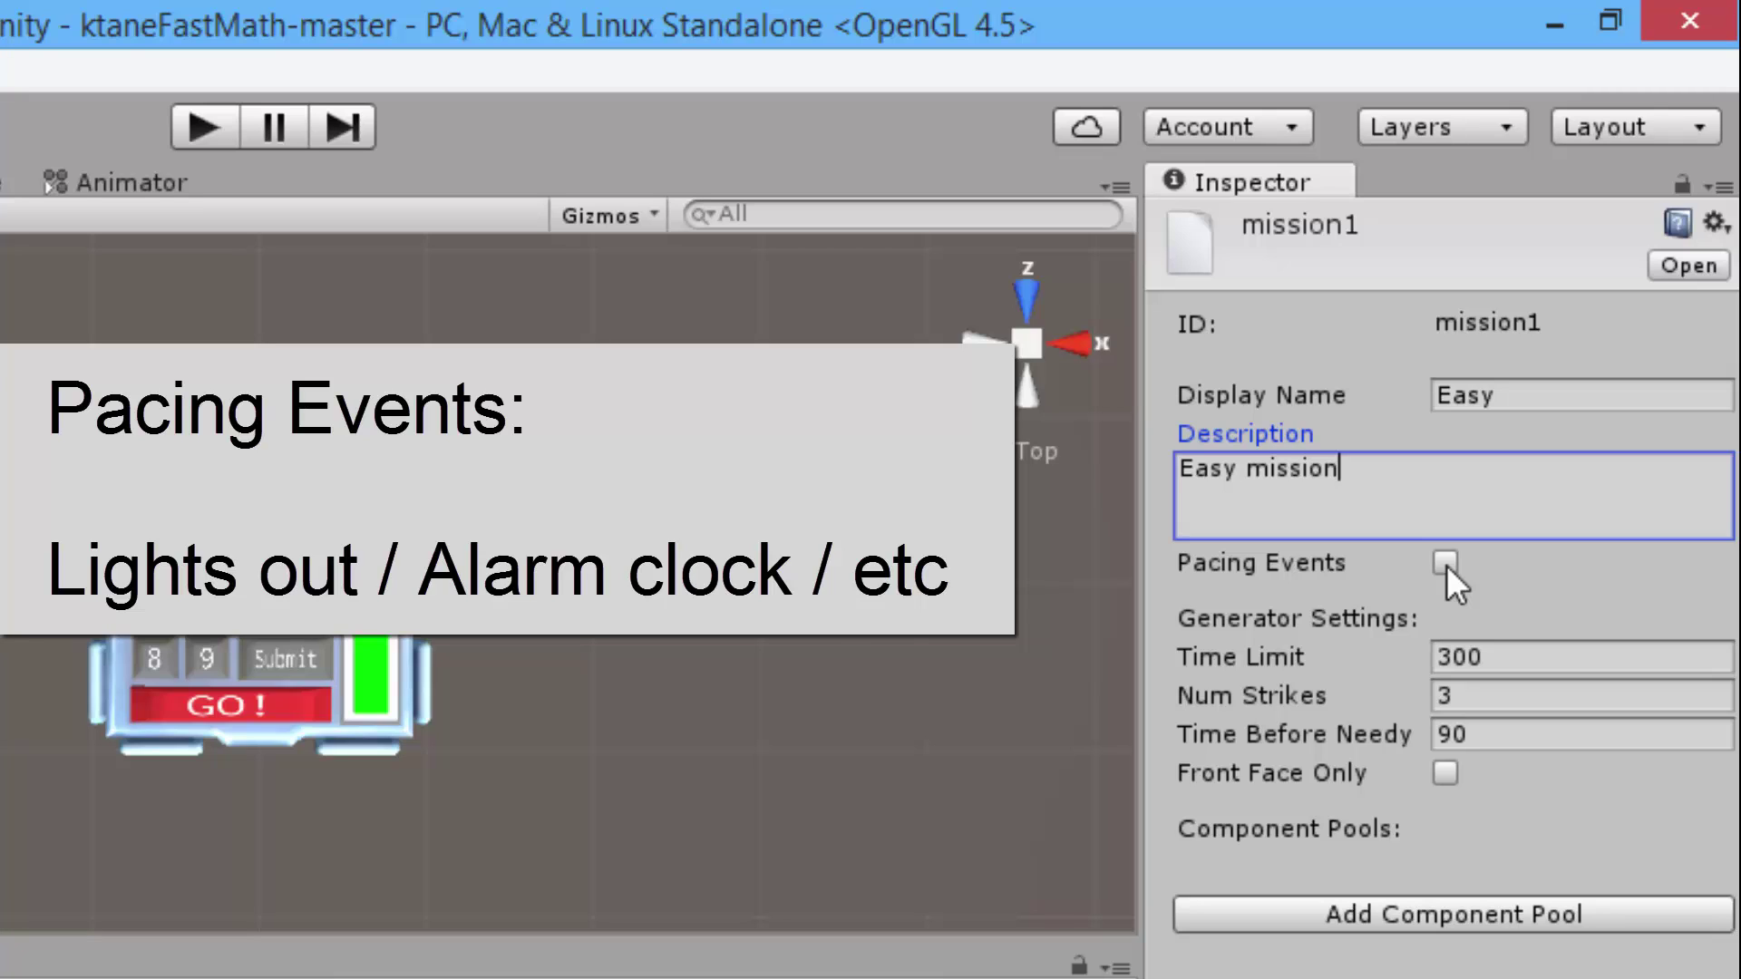
# Turn on pacing events for mission1 and keep its strike count at 3
pyautogui.click(1446, 563)
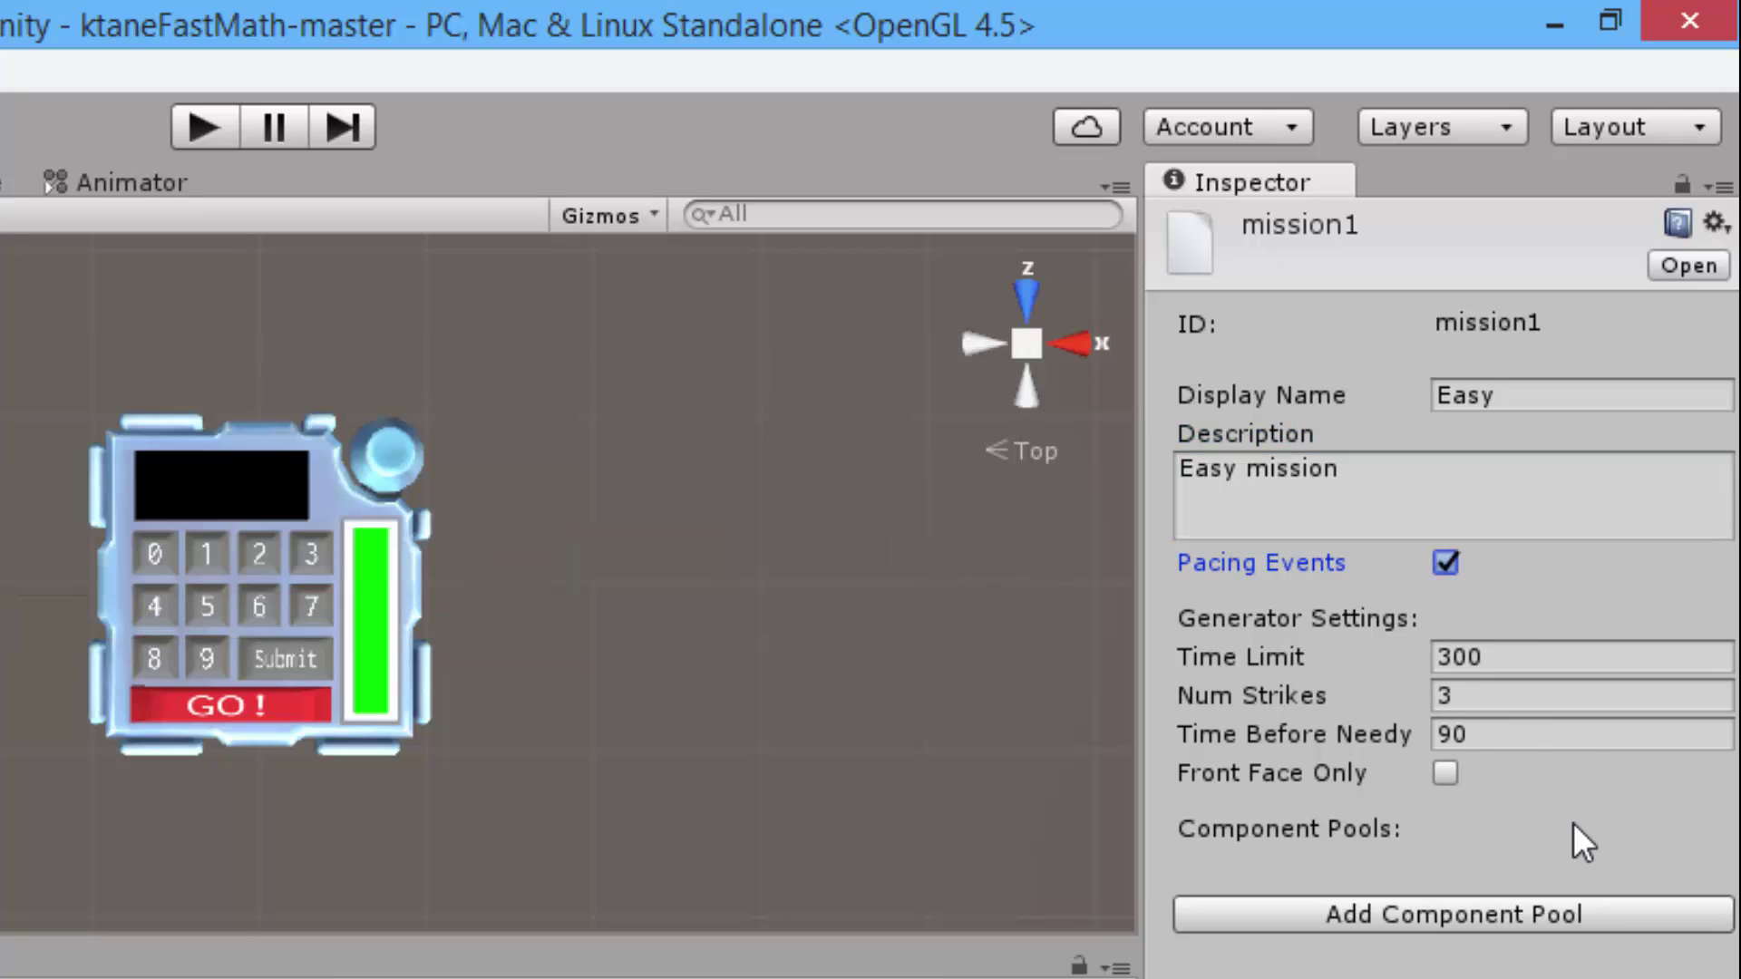
pyautogui.click(1553, 654)
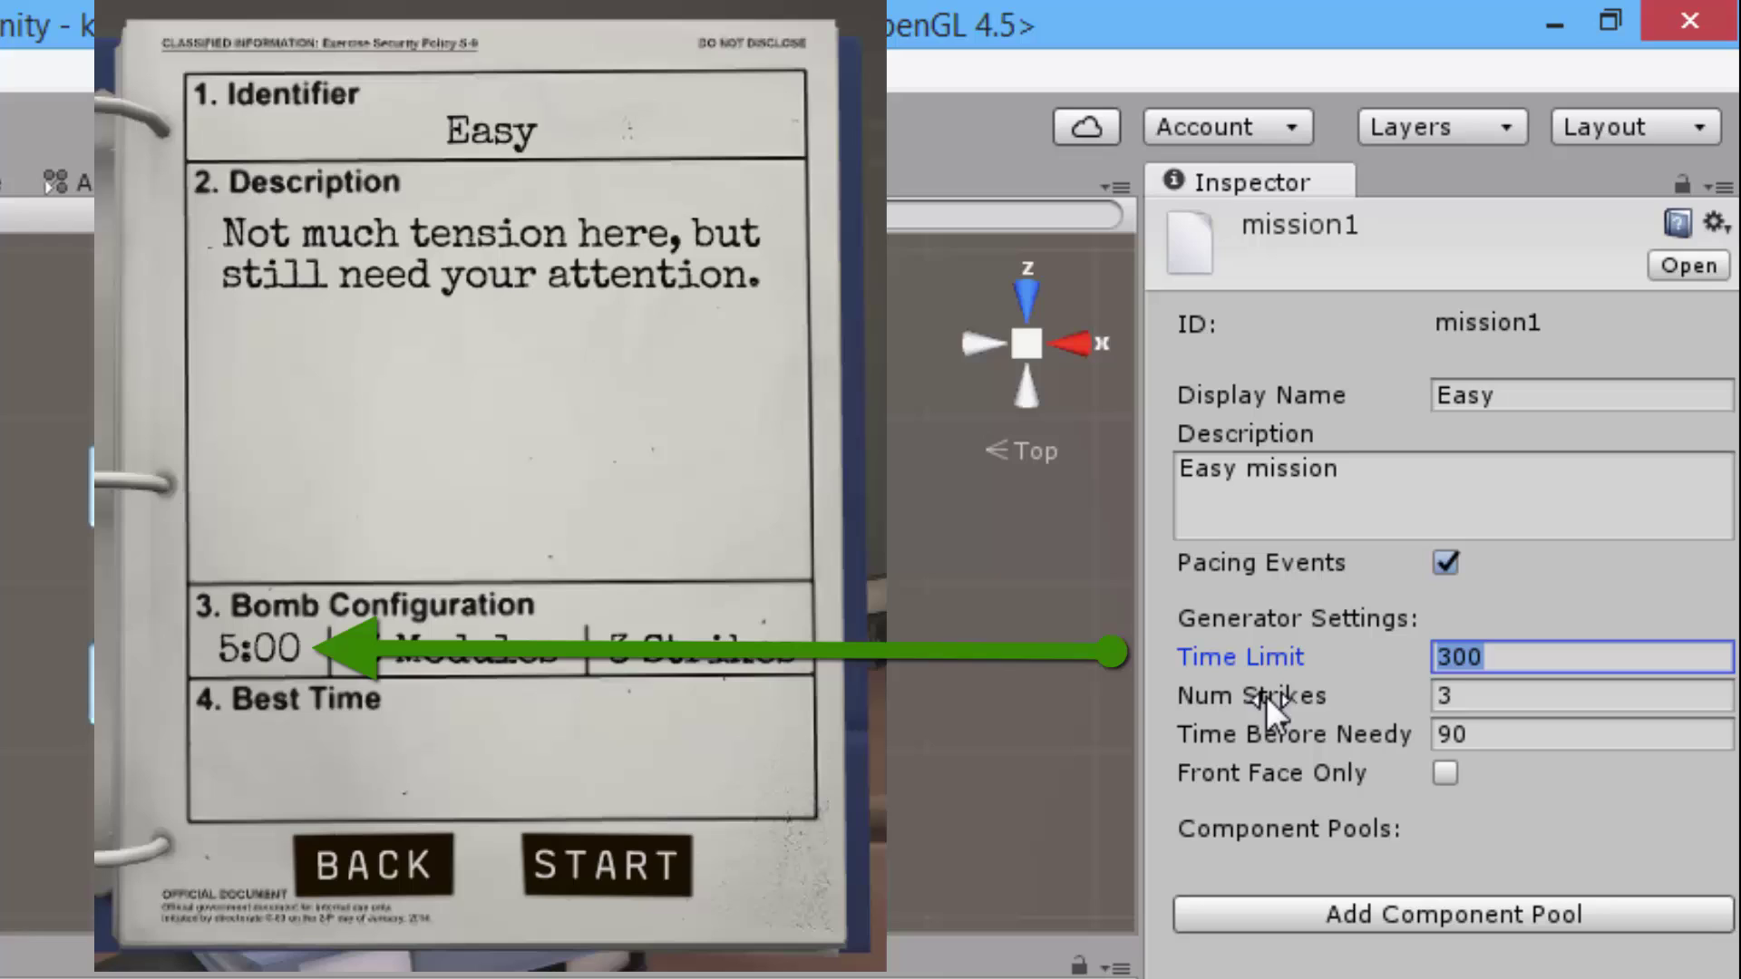
pyautogui.click(1482, 695)
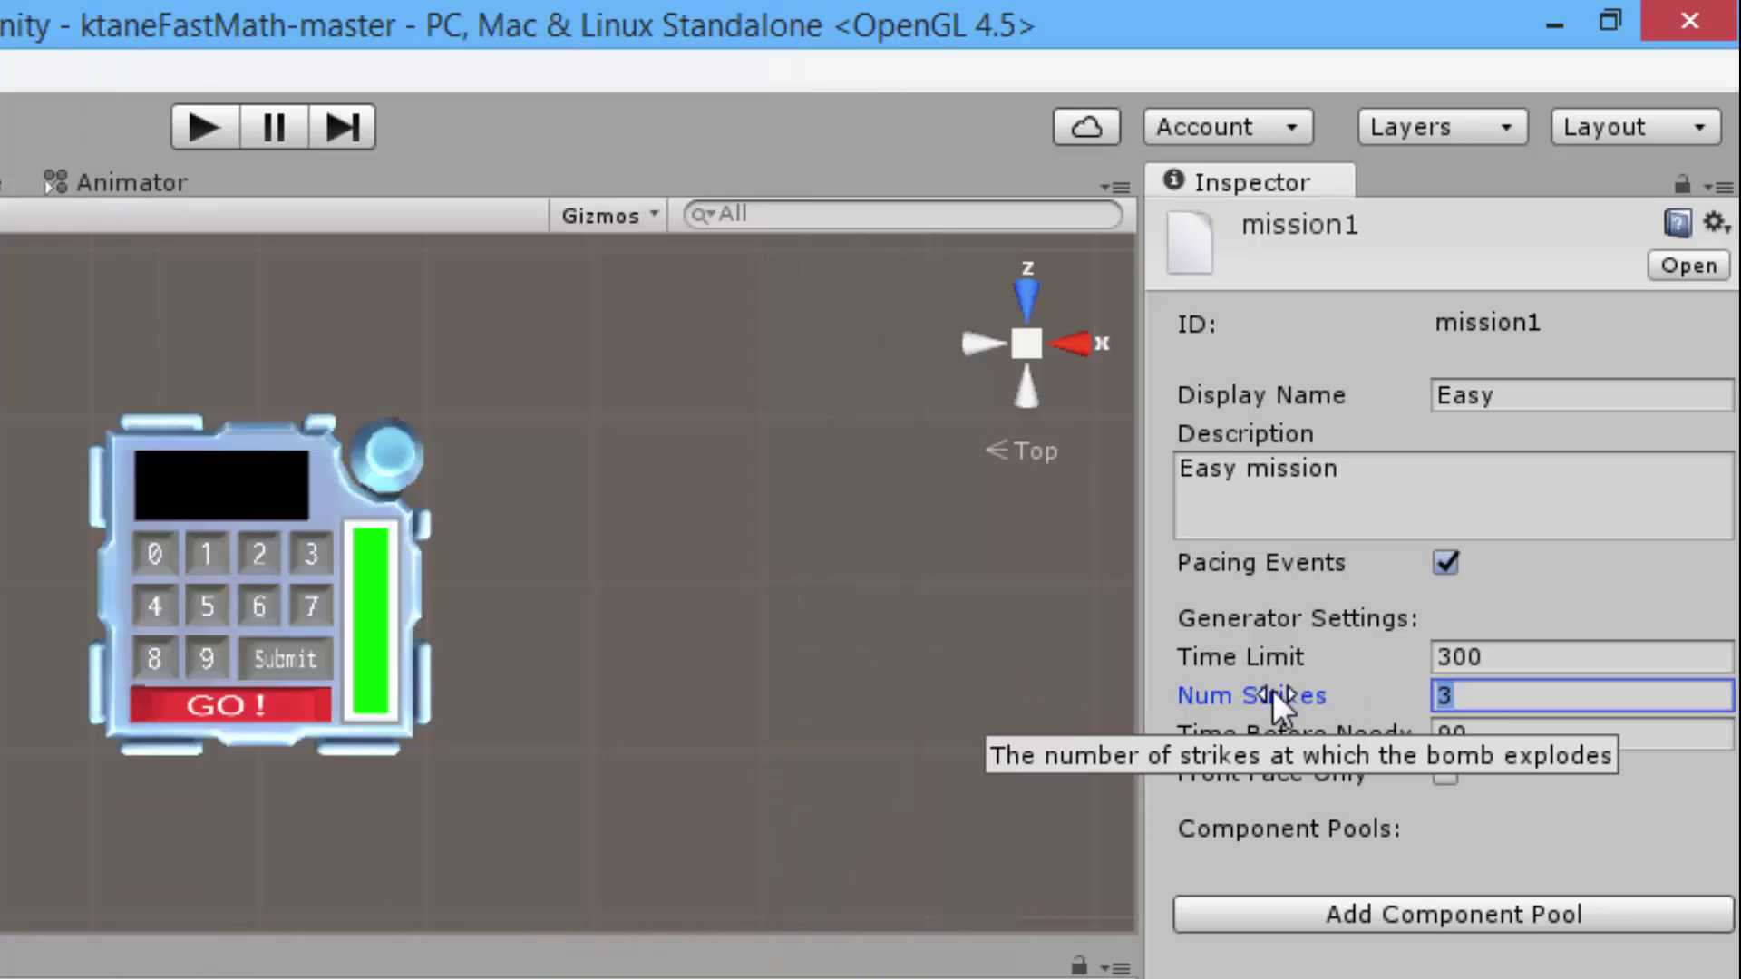
pyautogui.moveTo(1348, 702); pyautogui.dragTo(1157, 692)
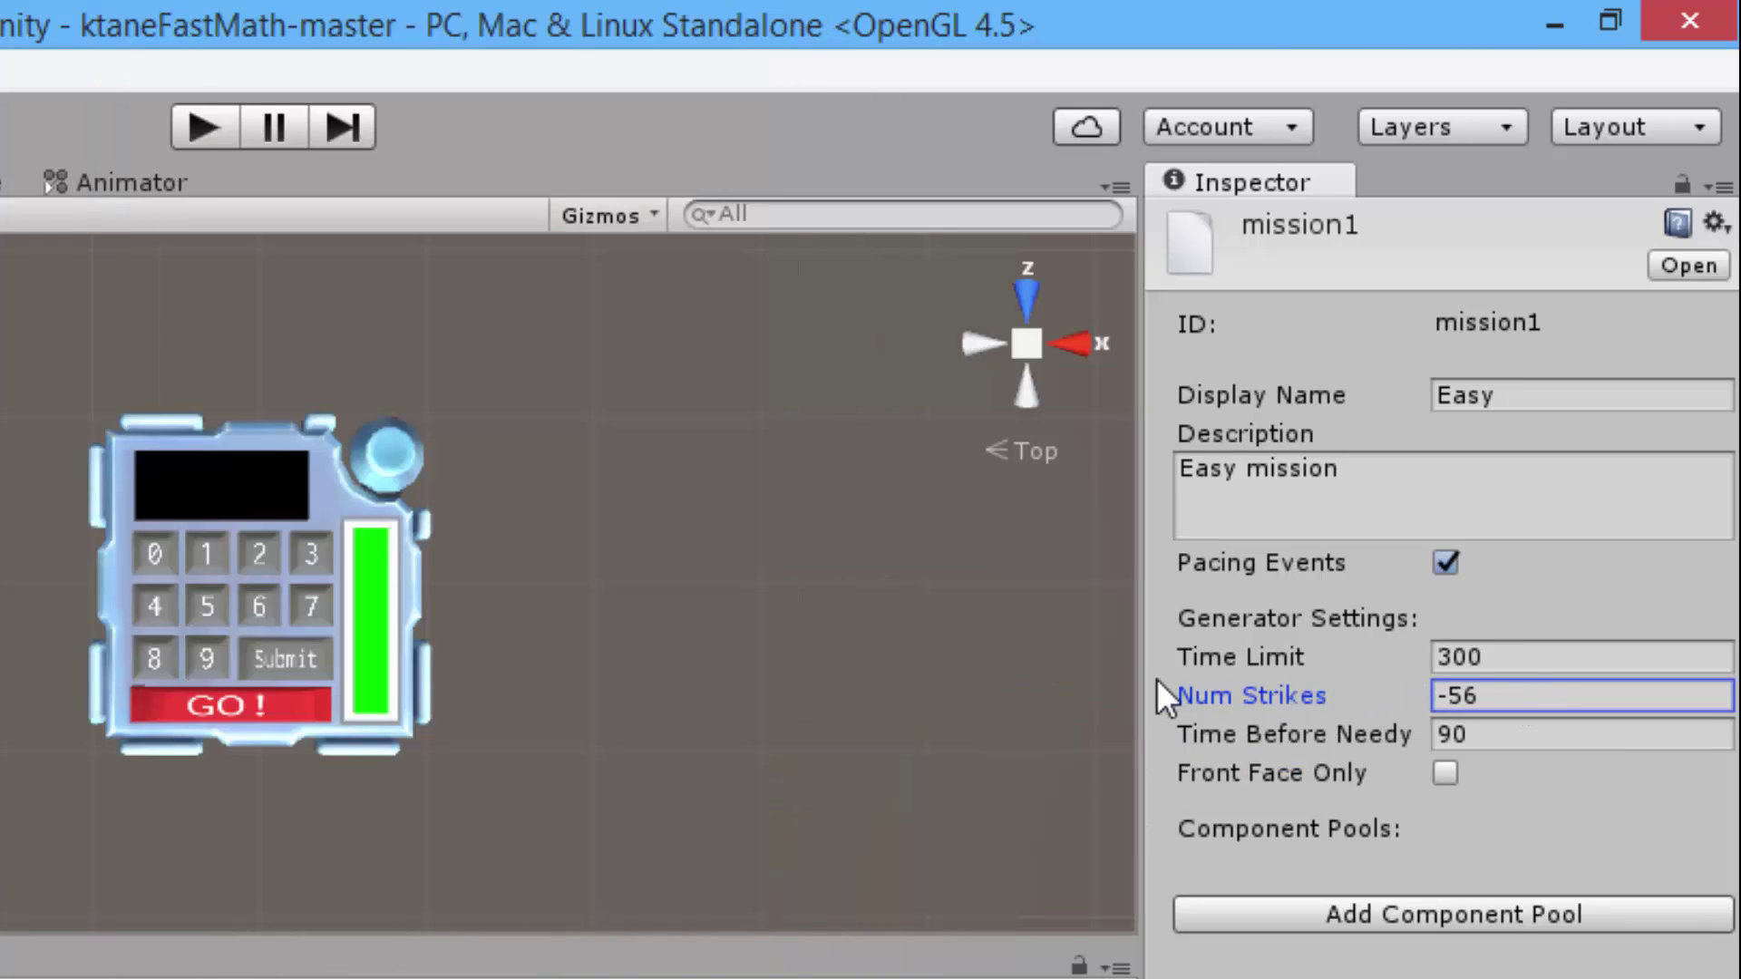
pyautogui.click(1563, 695)
pyautogui.write('3')
pyautogui.moveTo(1319, 736)
pyautogui.moveTo(1330, 775)
# Add a component pool to the Easy mission with a count of 5
pyautogui.click(1609, 914)
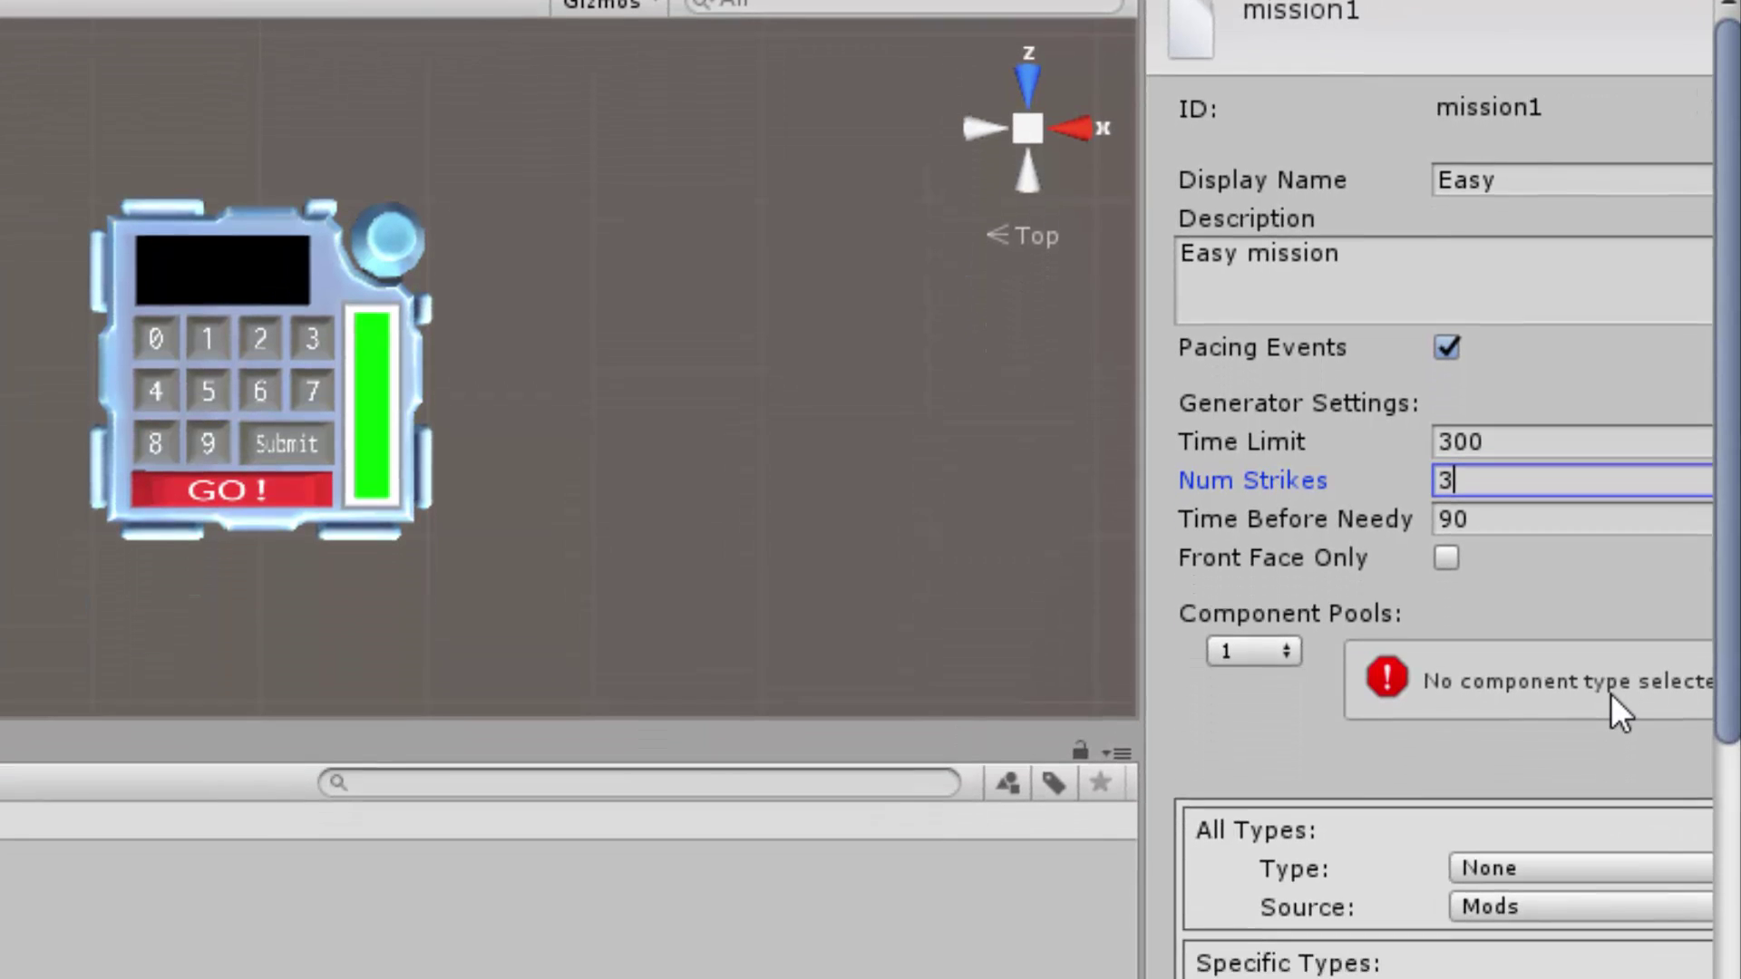
pyautogui.scroll(-4, 1610, 909)
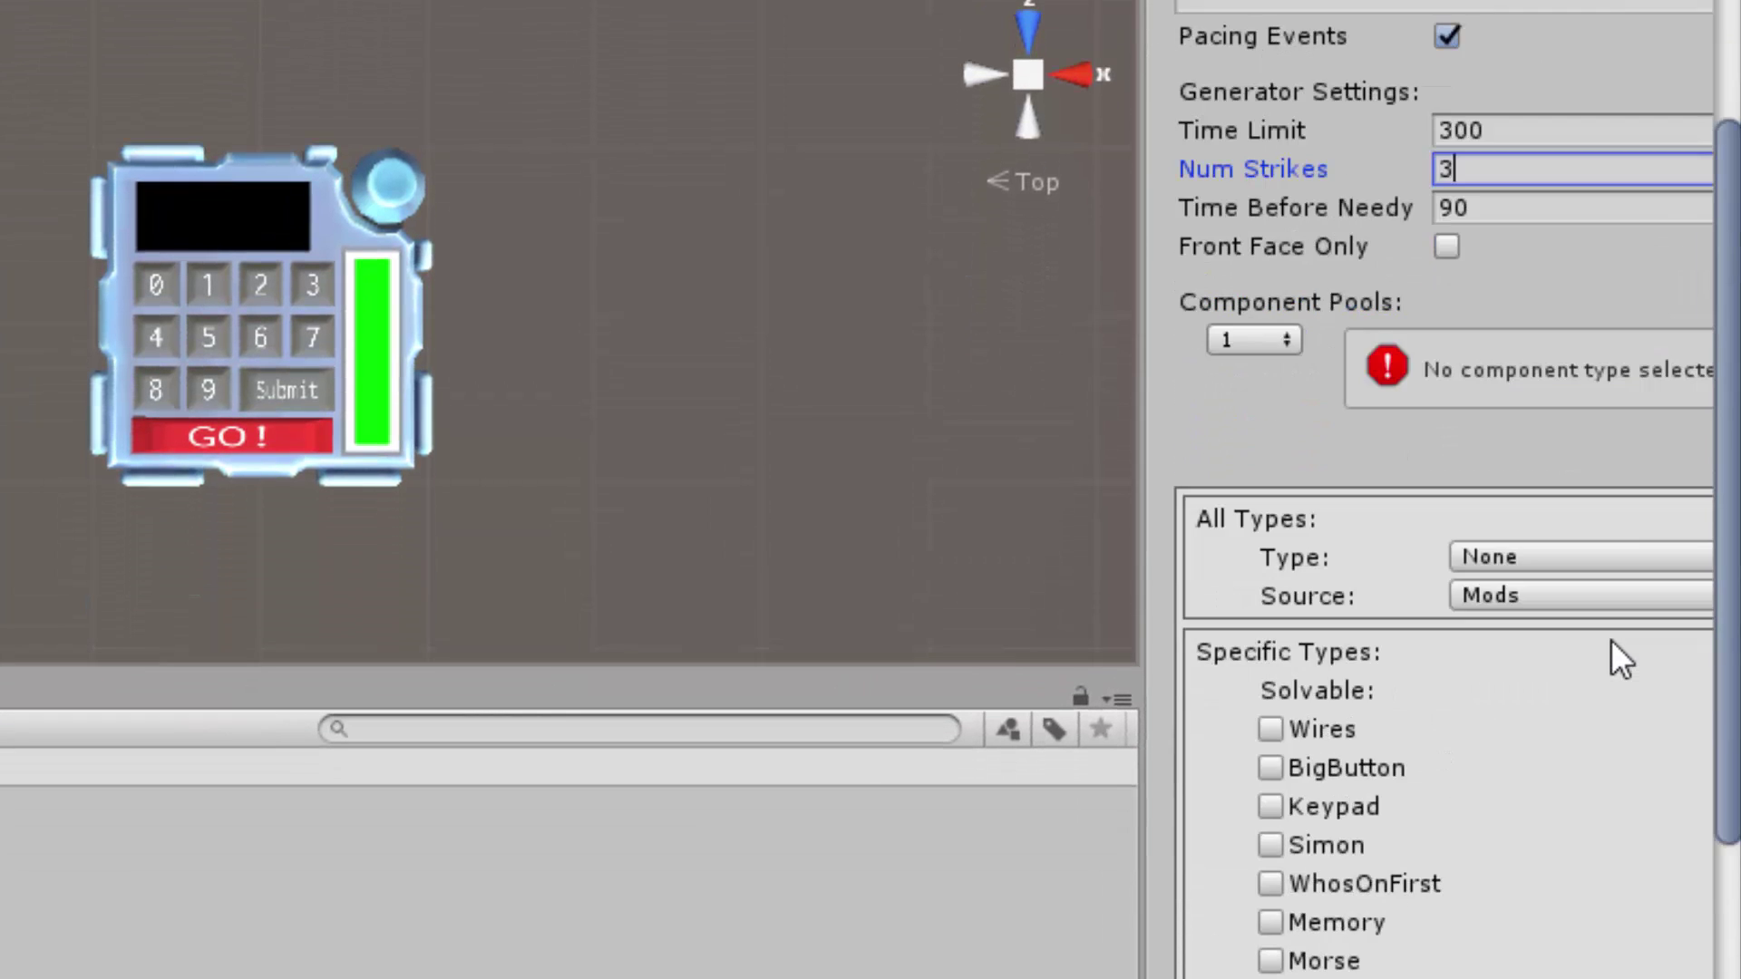
pyautogui.click(1273, 339)
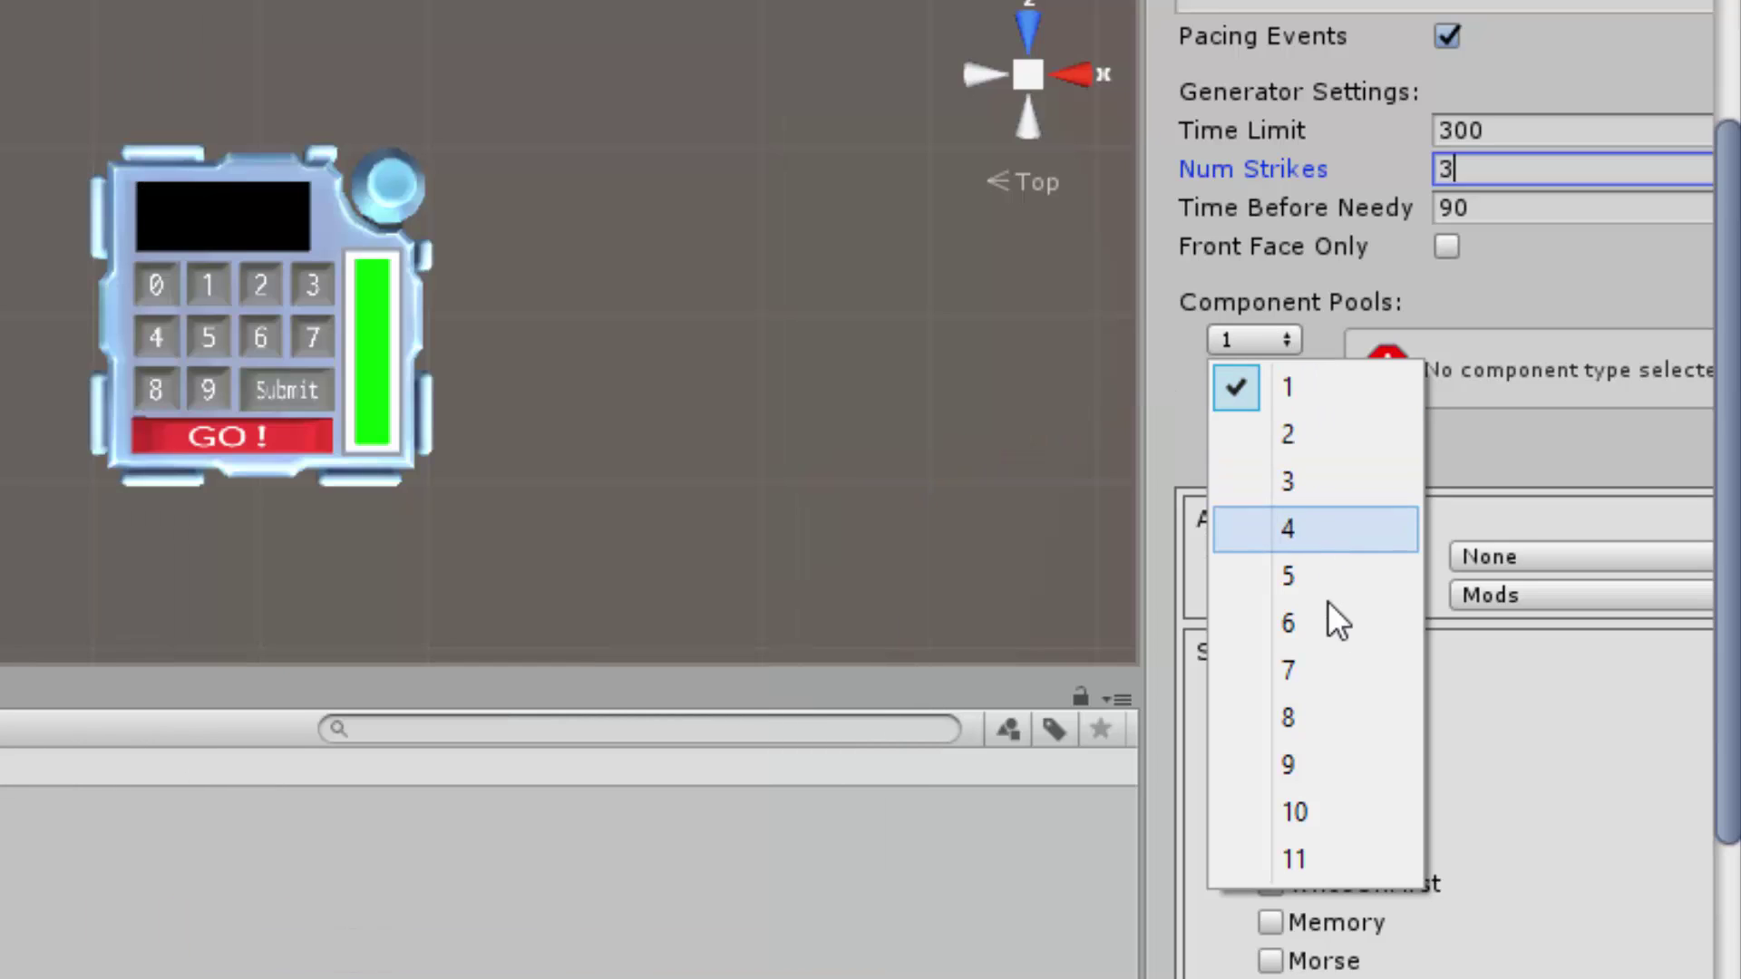
pyautogui.click(1342, 576)
pyautogui.scroll(-3, 1540, 394)
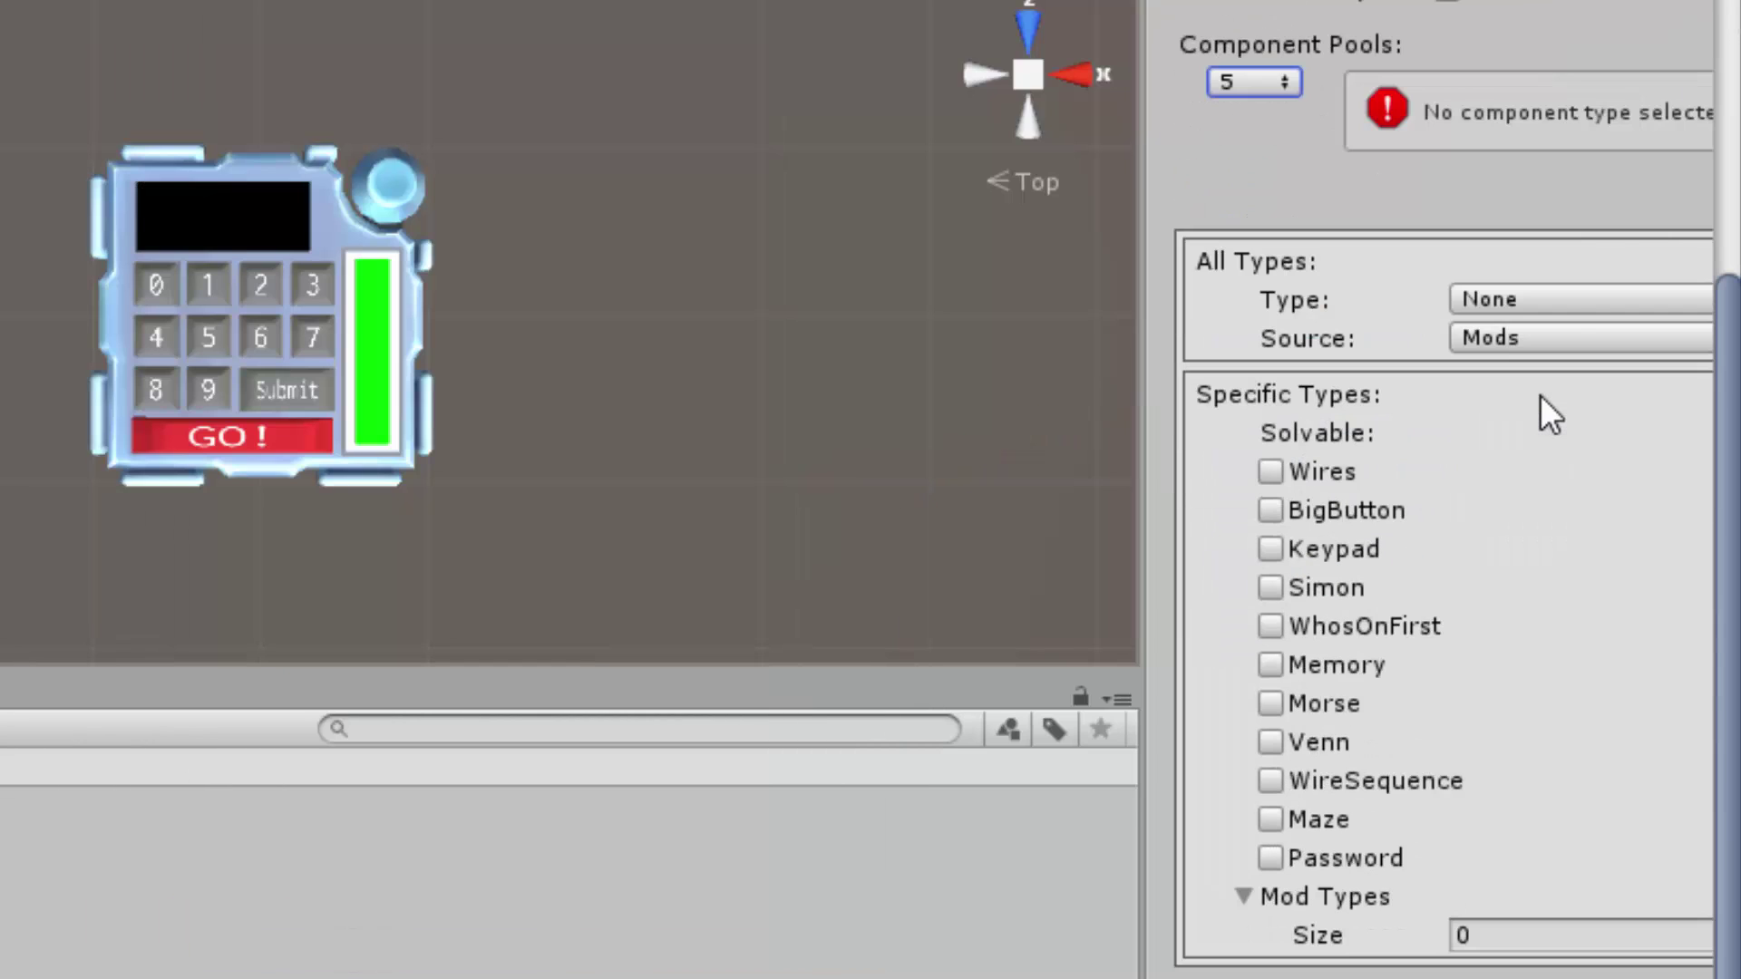
# Keep the pool's source on Mods and list one mod type, fastMath
pyautogui.click(1546, 336)
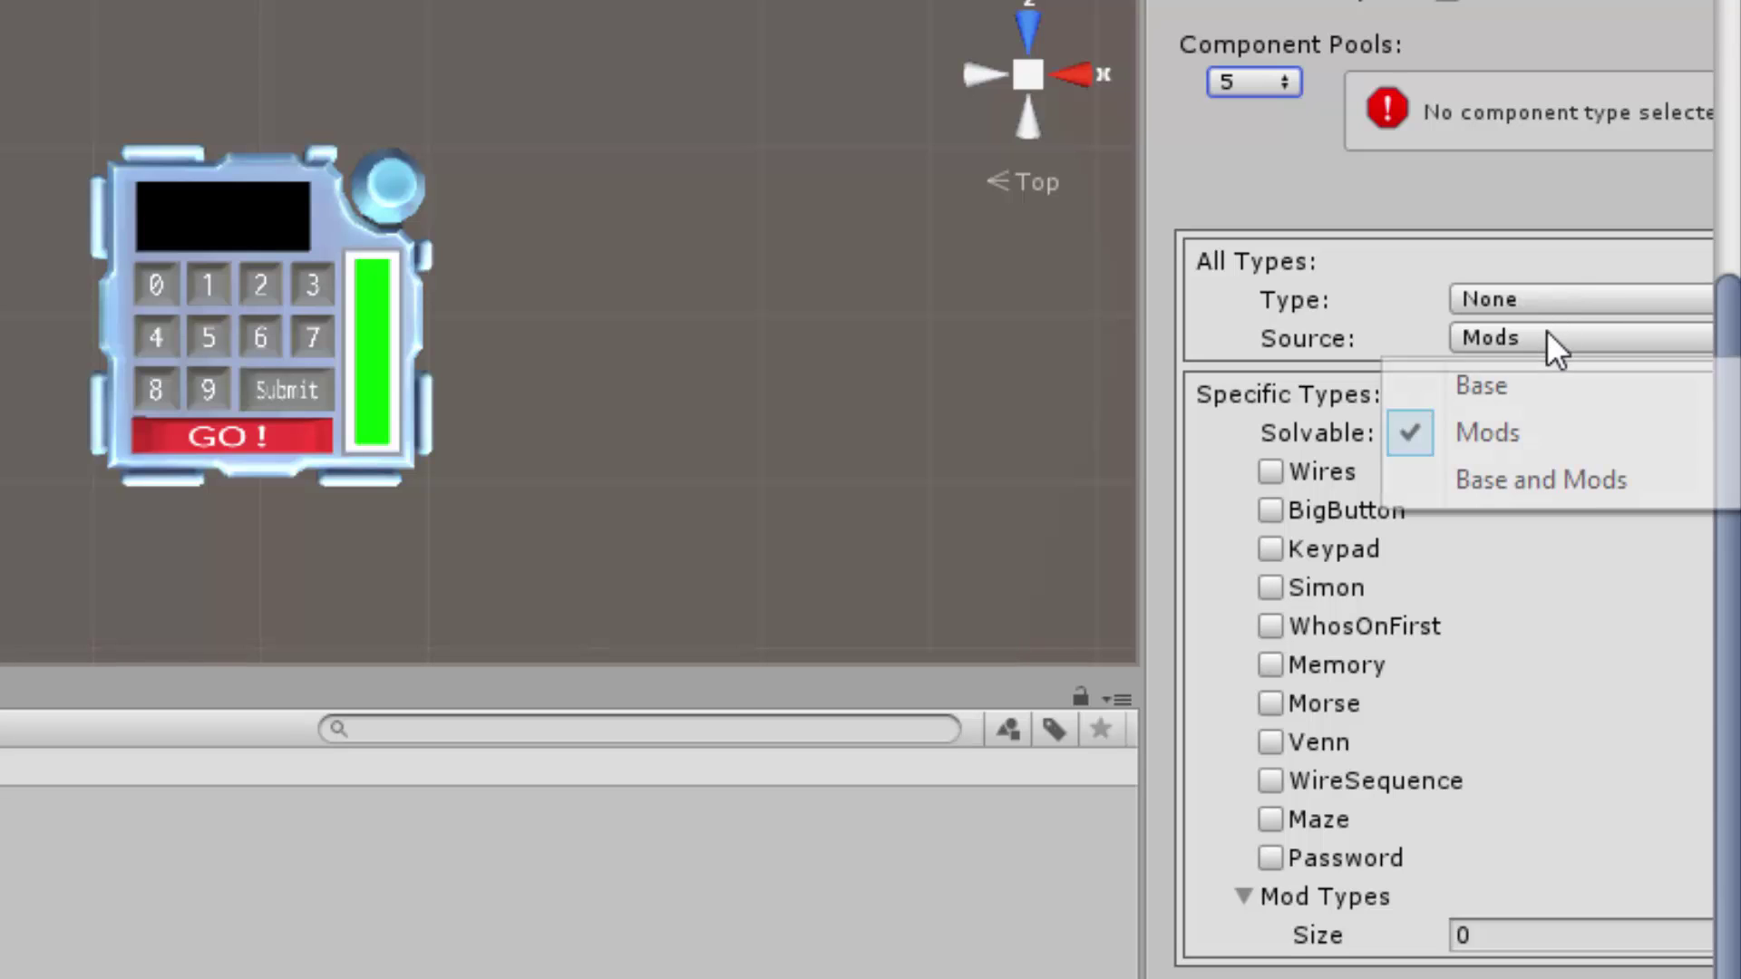
pyautogui.click(1399, 333)
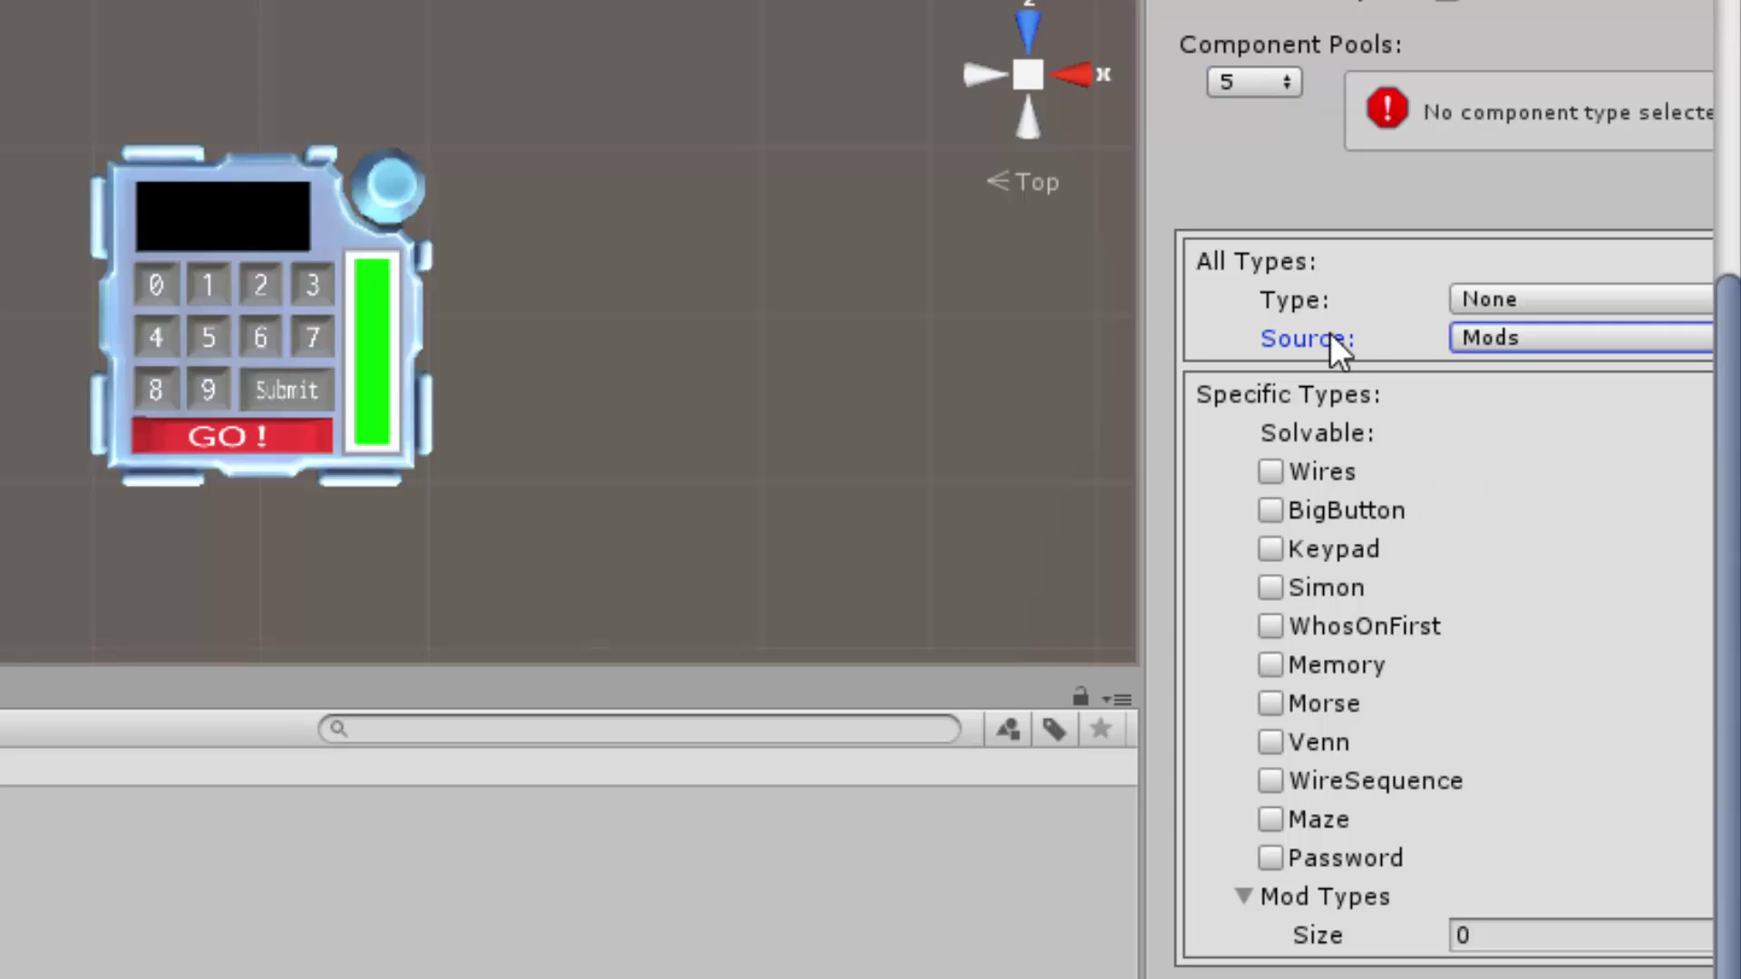
pyautogui.click(1490, 341)
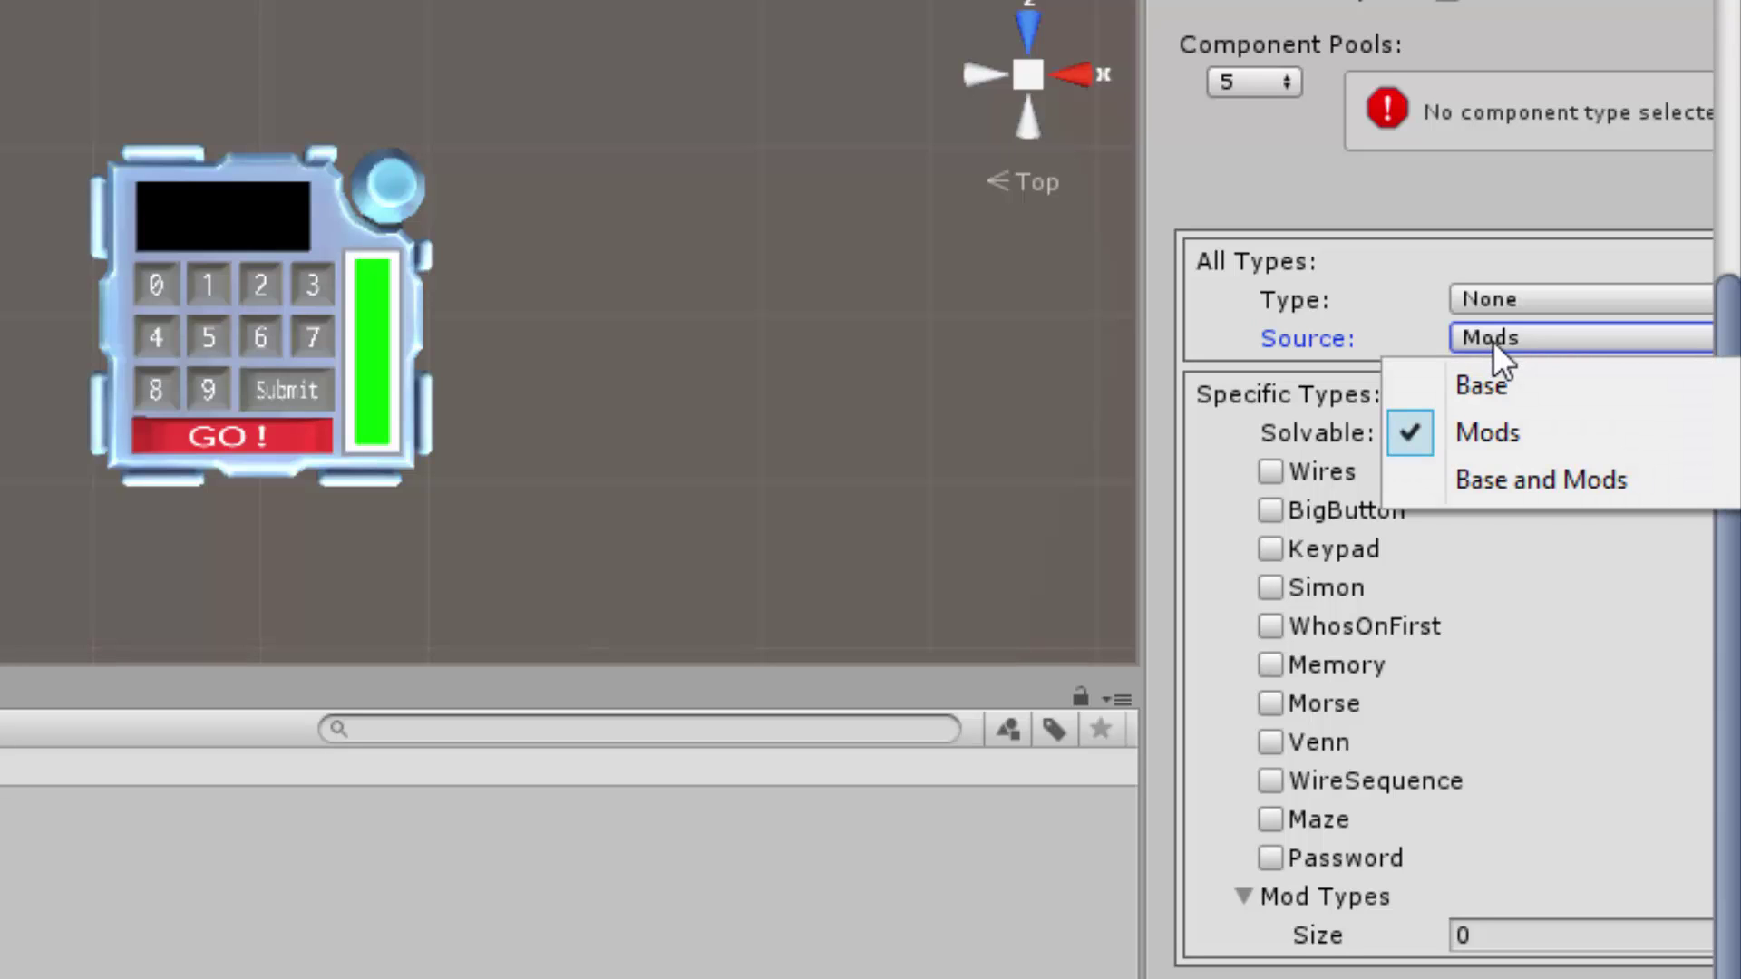
pyautogui.click(1493, 341)
pyautogui.click(1457, 339)
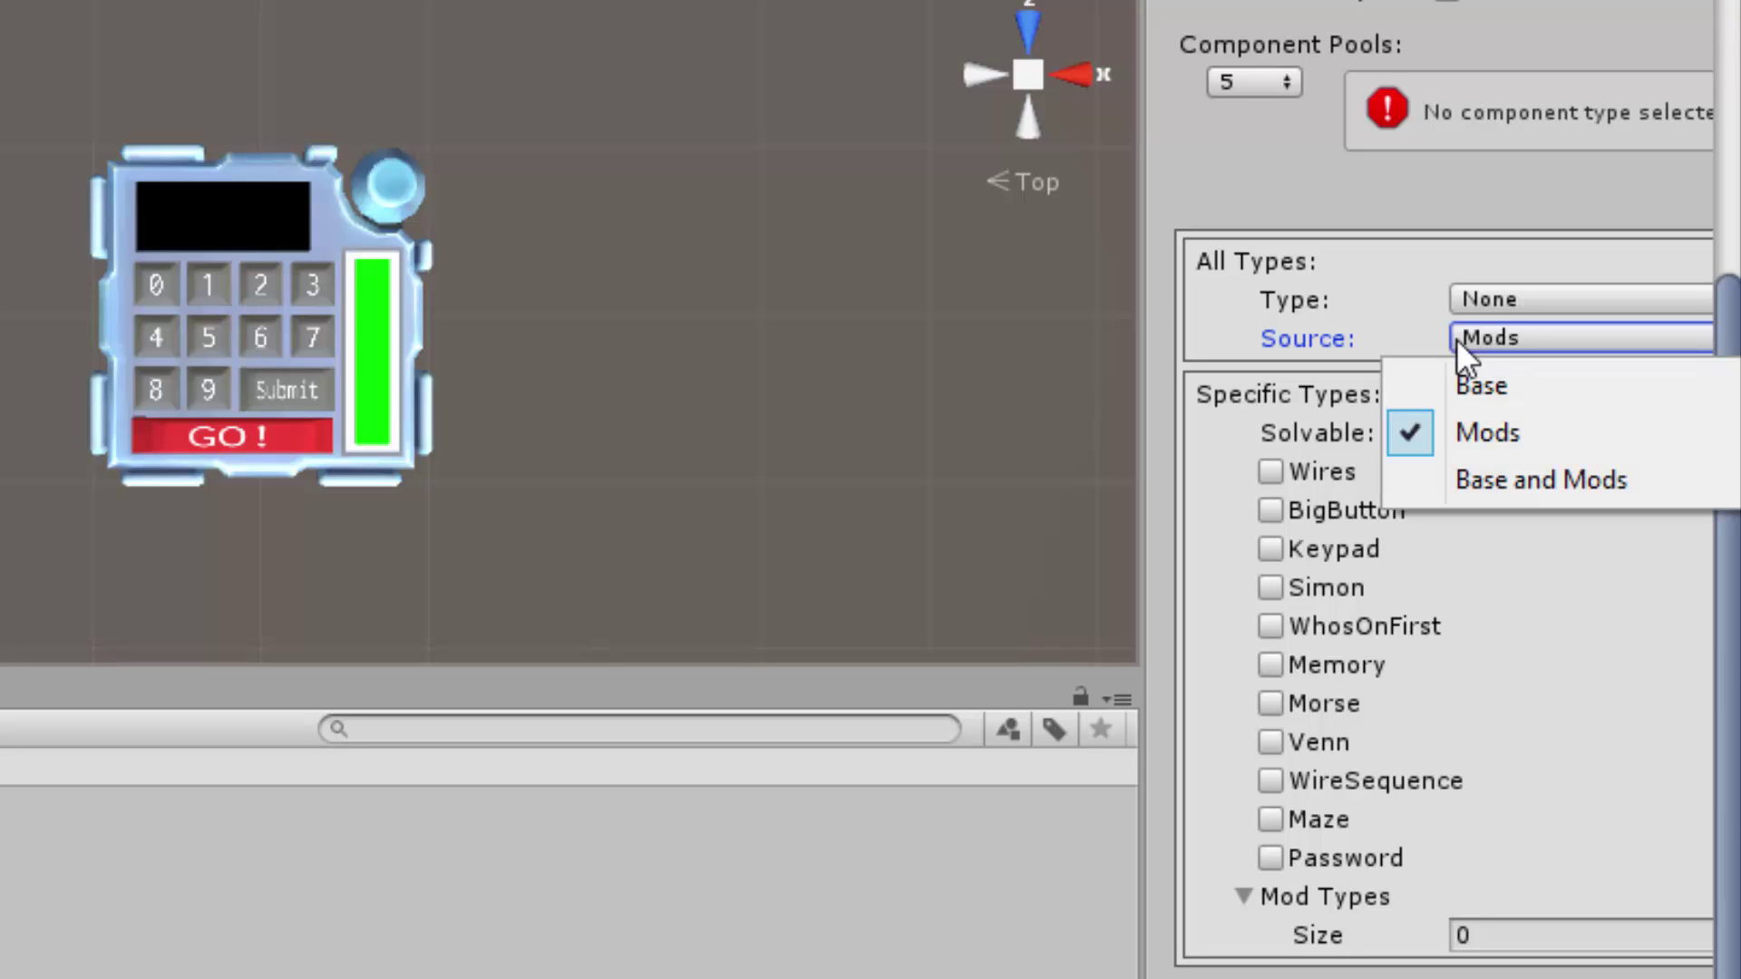
pyautogui.click(1217, 350)
pyautogui.click(1507, 936)
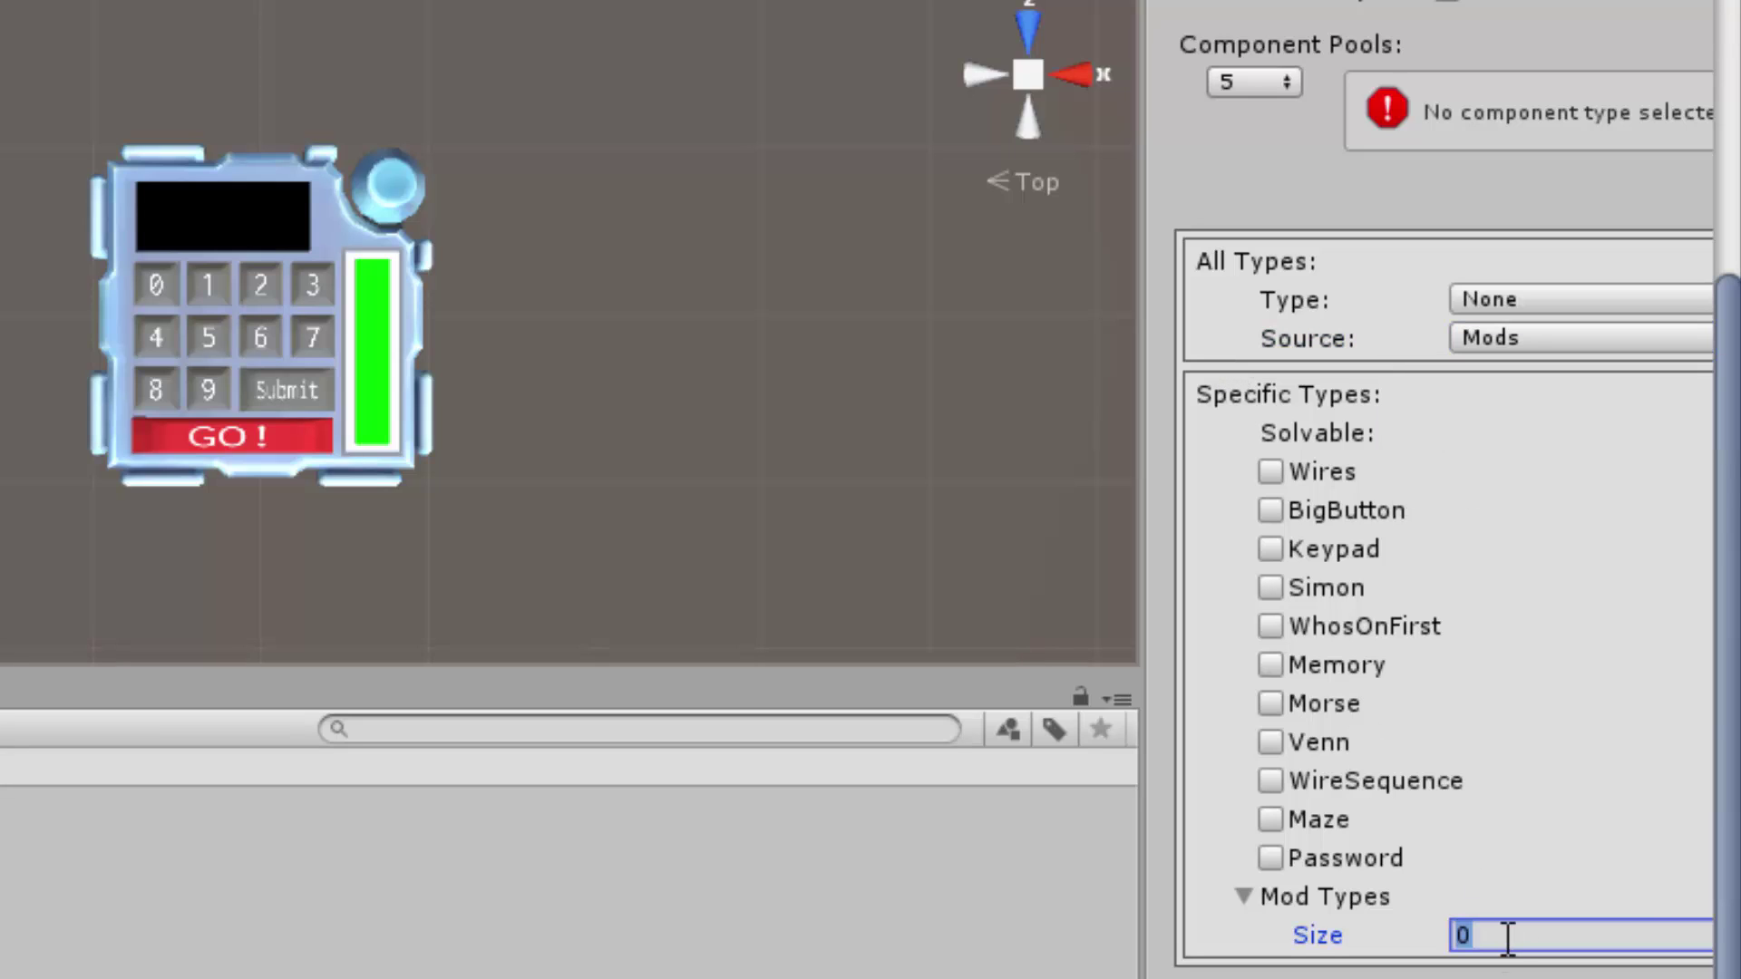
pyautogui.write('1')
pyautogui.press('Return')
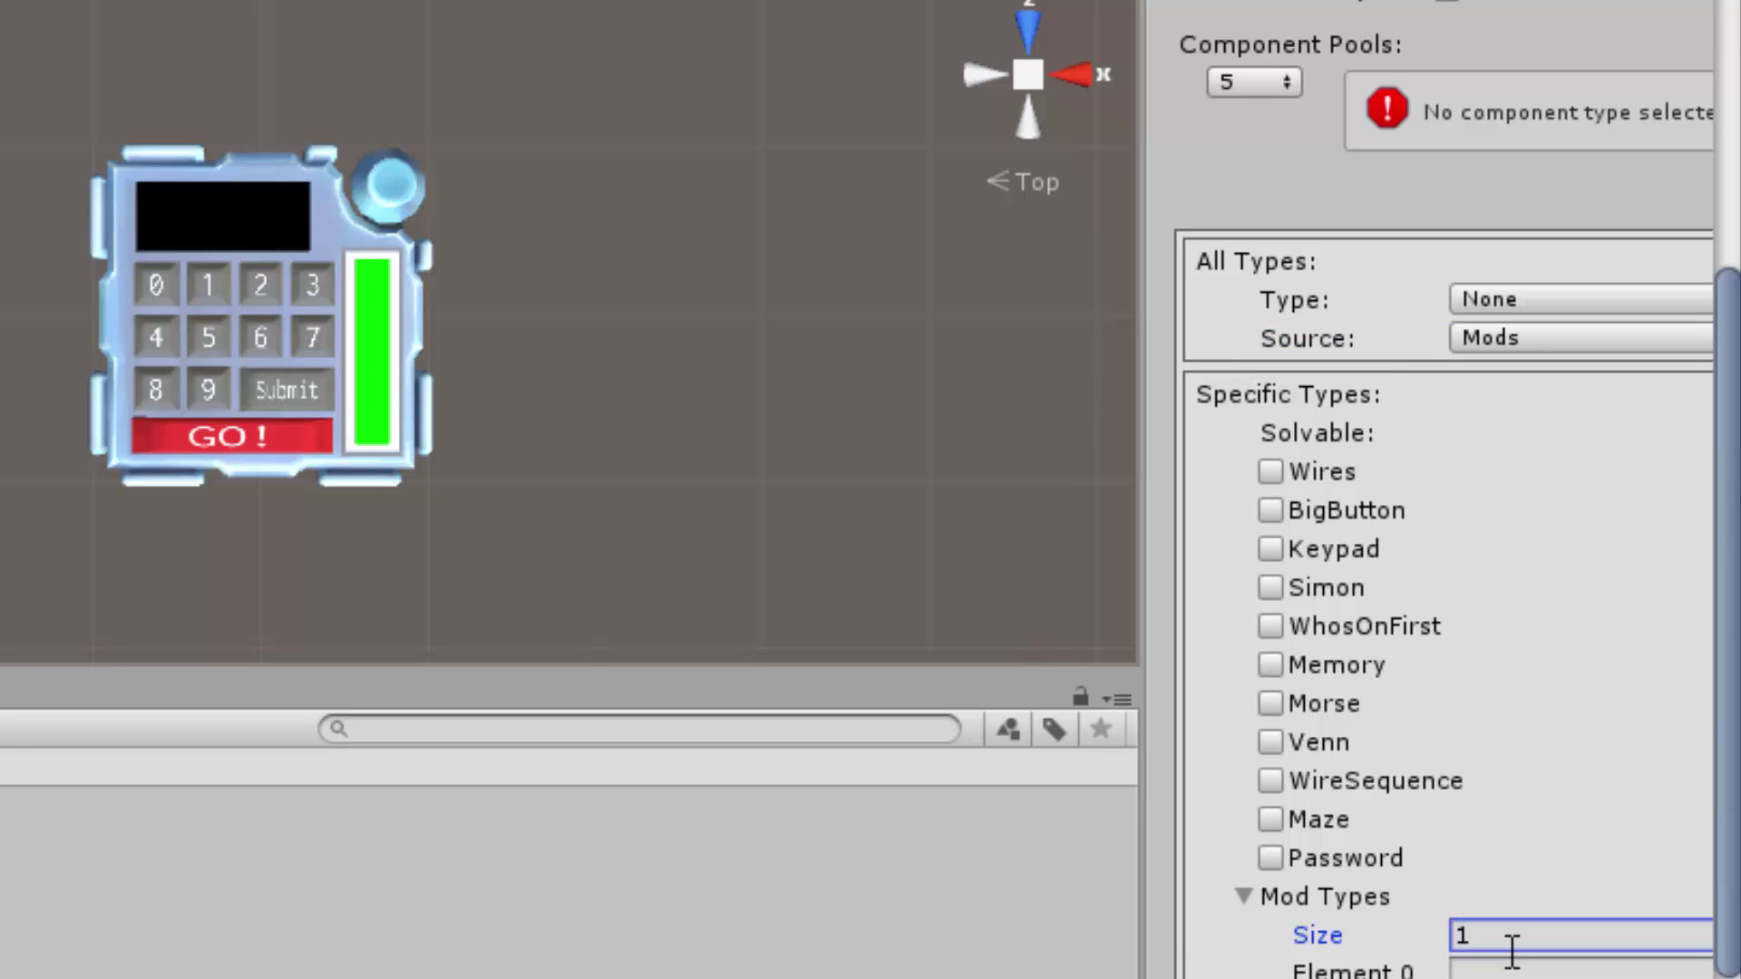
pyautogui.click(1512, 969)
pyautogui.write('fast')
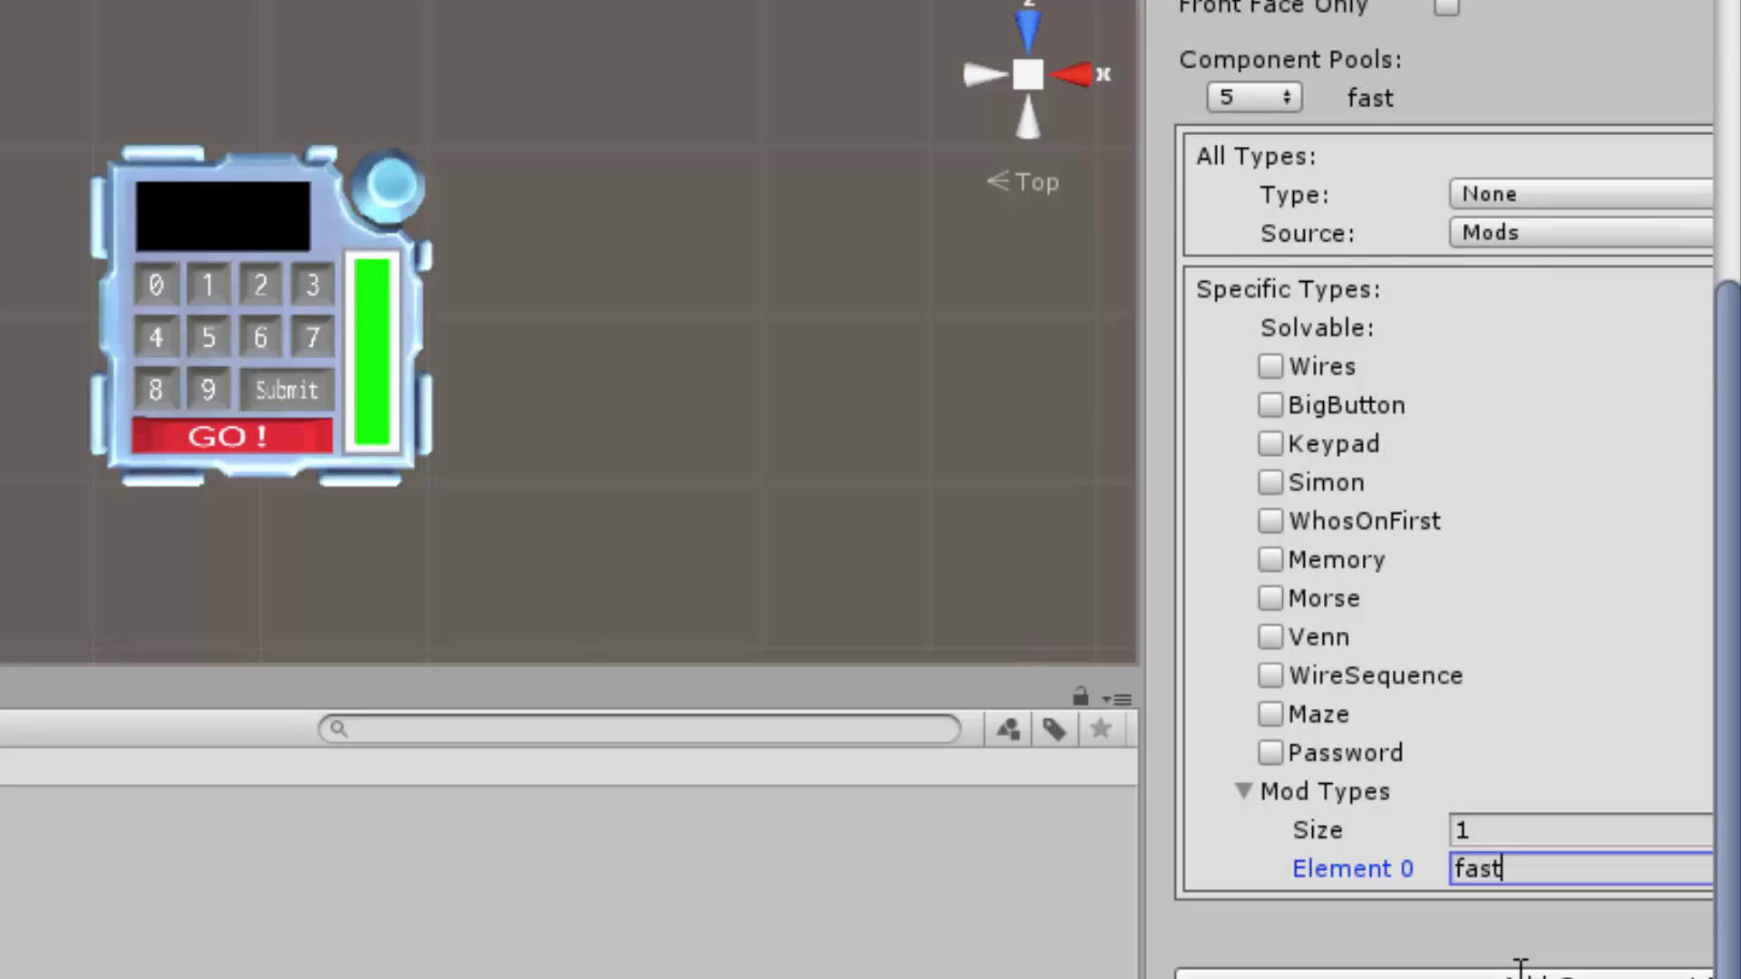
pyautogui.write('Math')
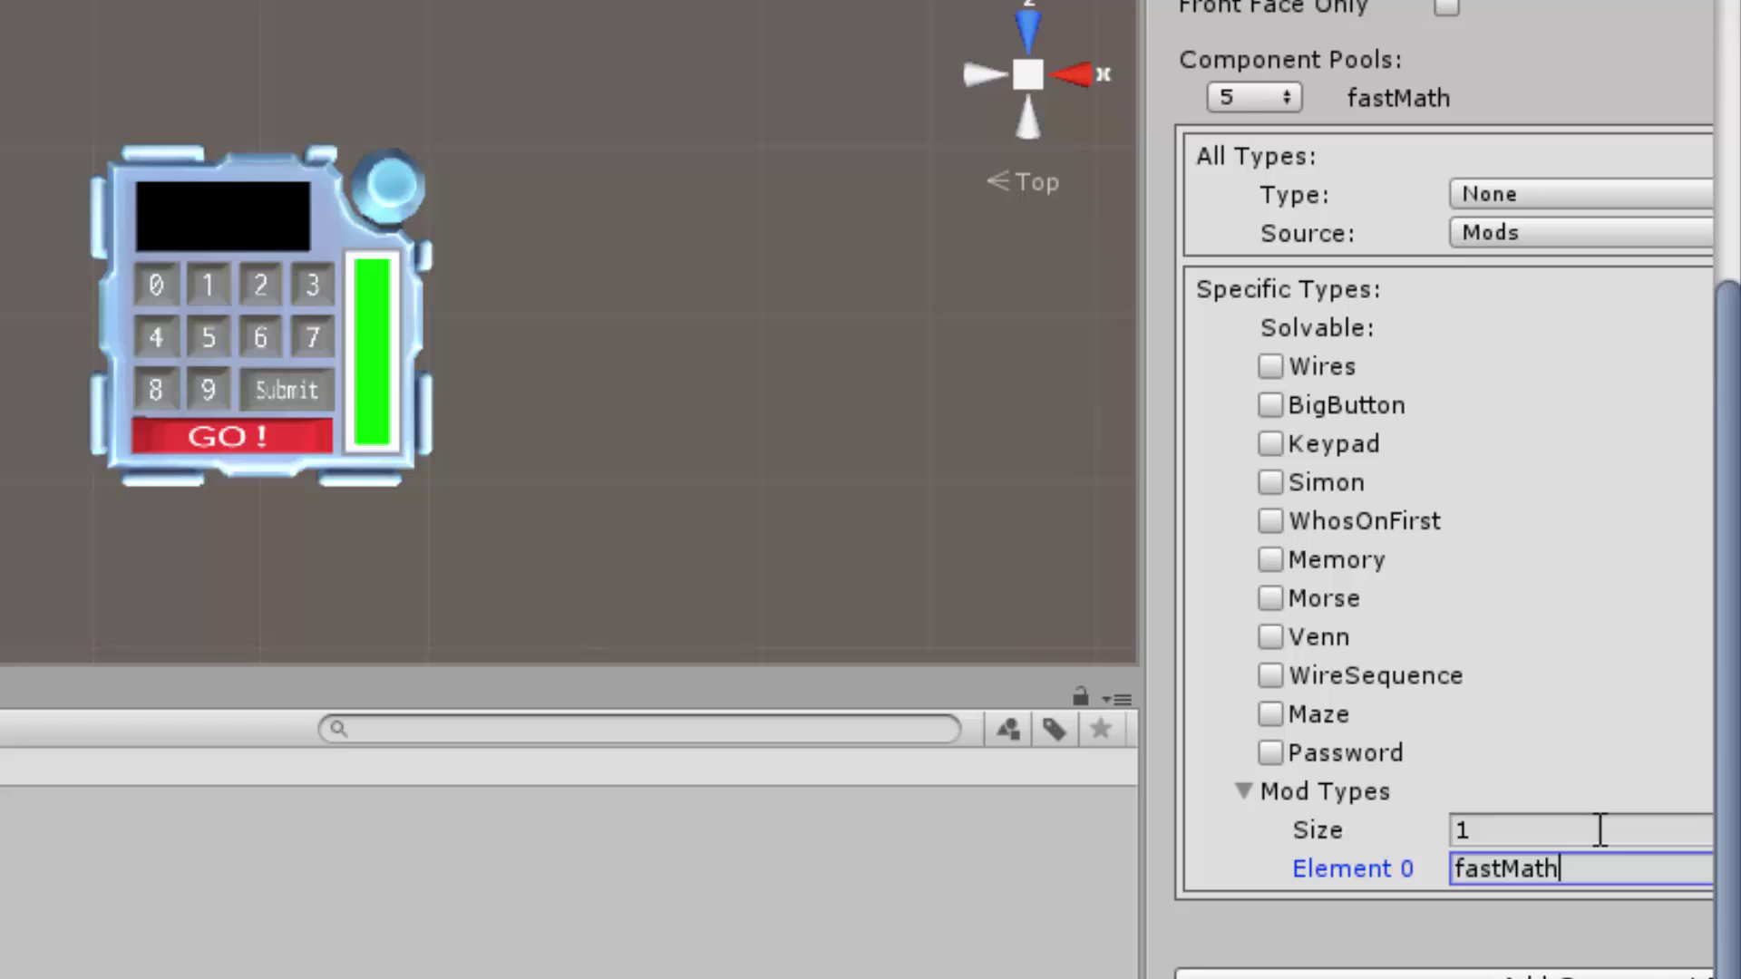
pyautogui.scroll(3, 1314, 901)
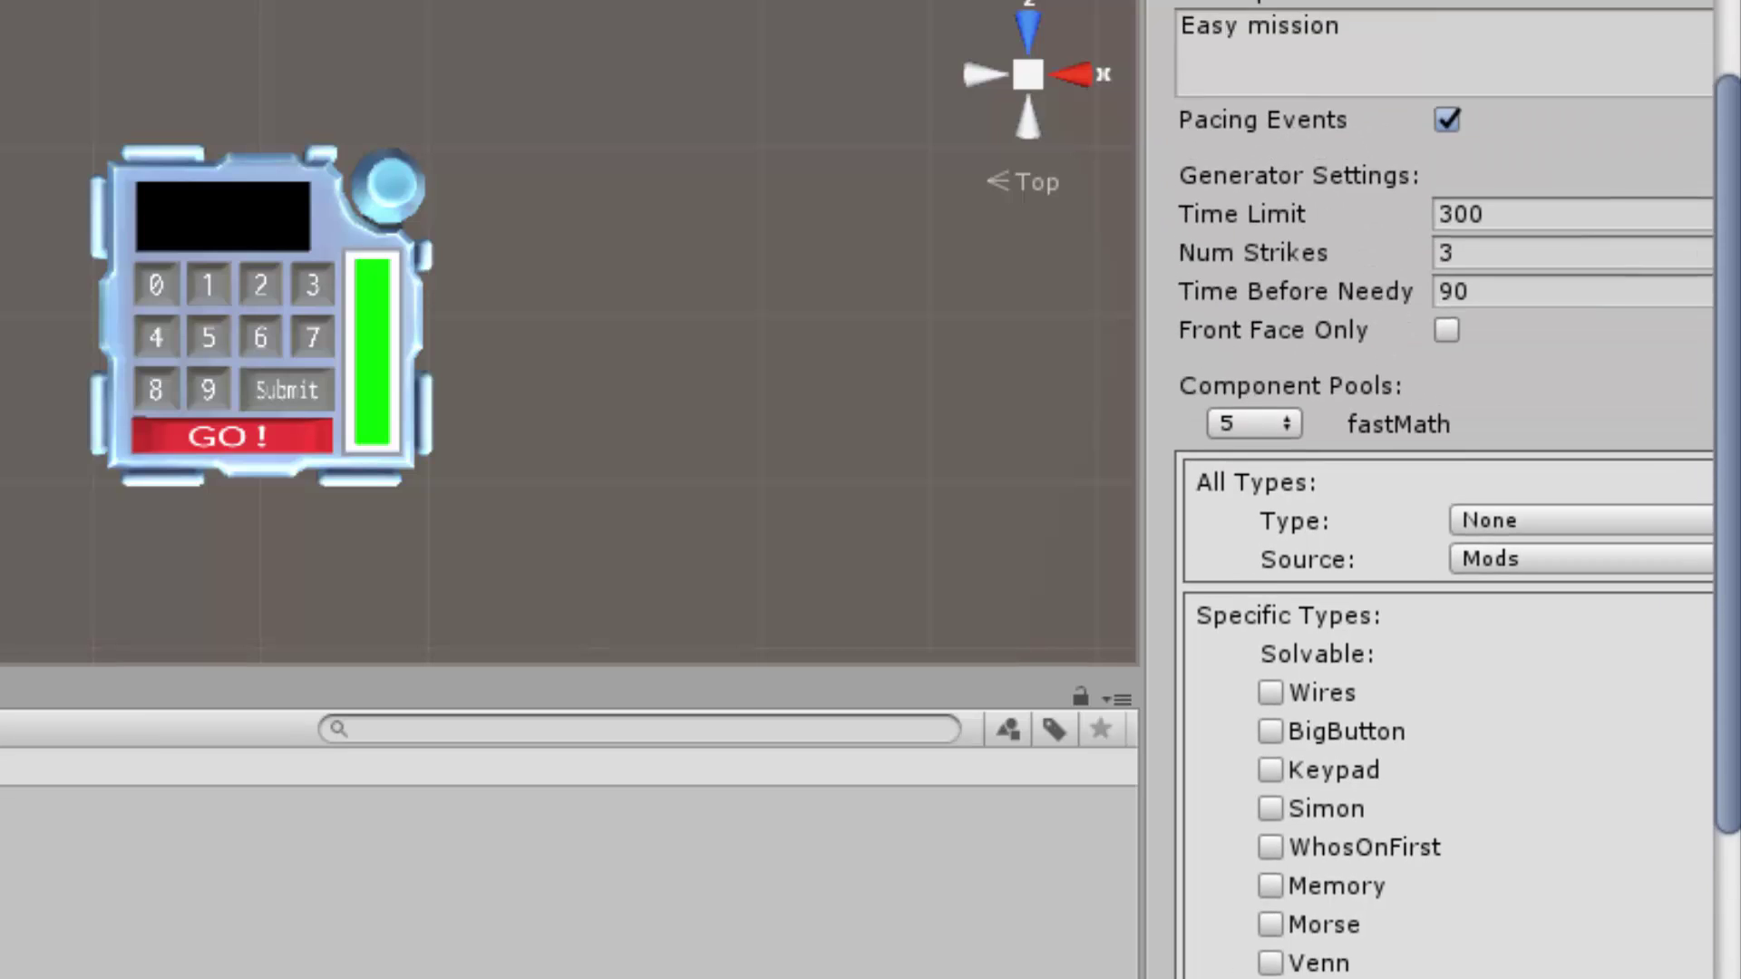
pyautogui.scroll(-3, 1314, 901)
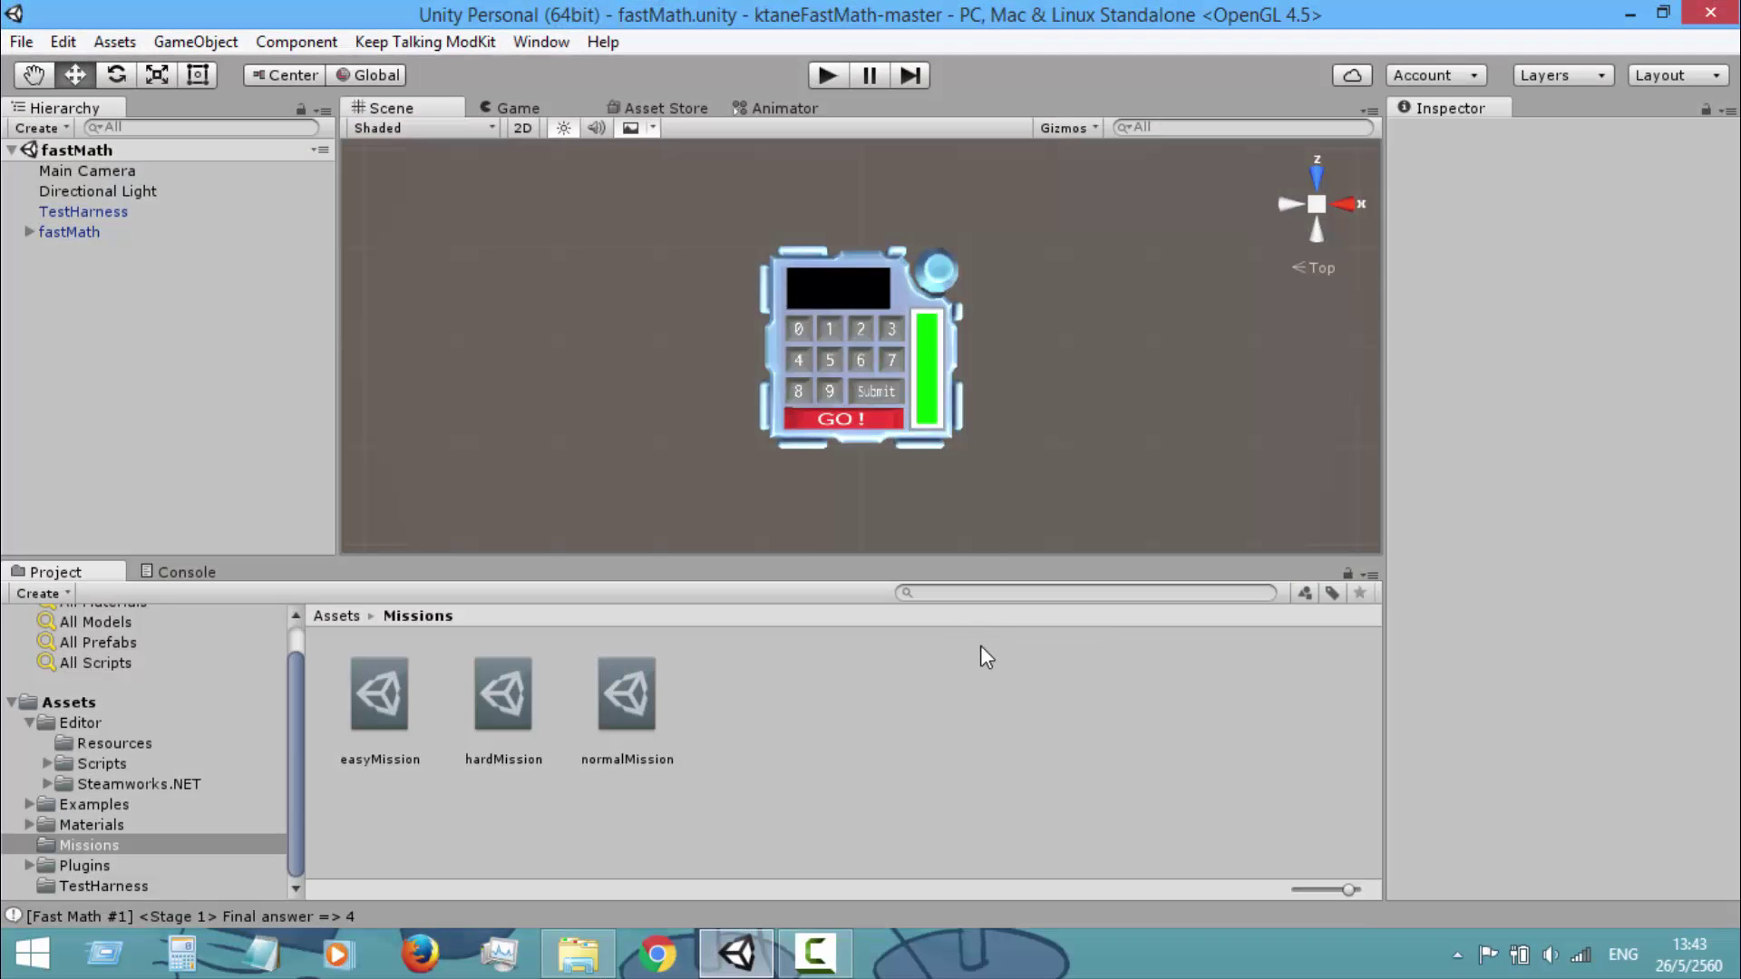
pyautogui.click(384, 707)
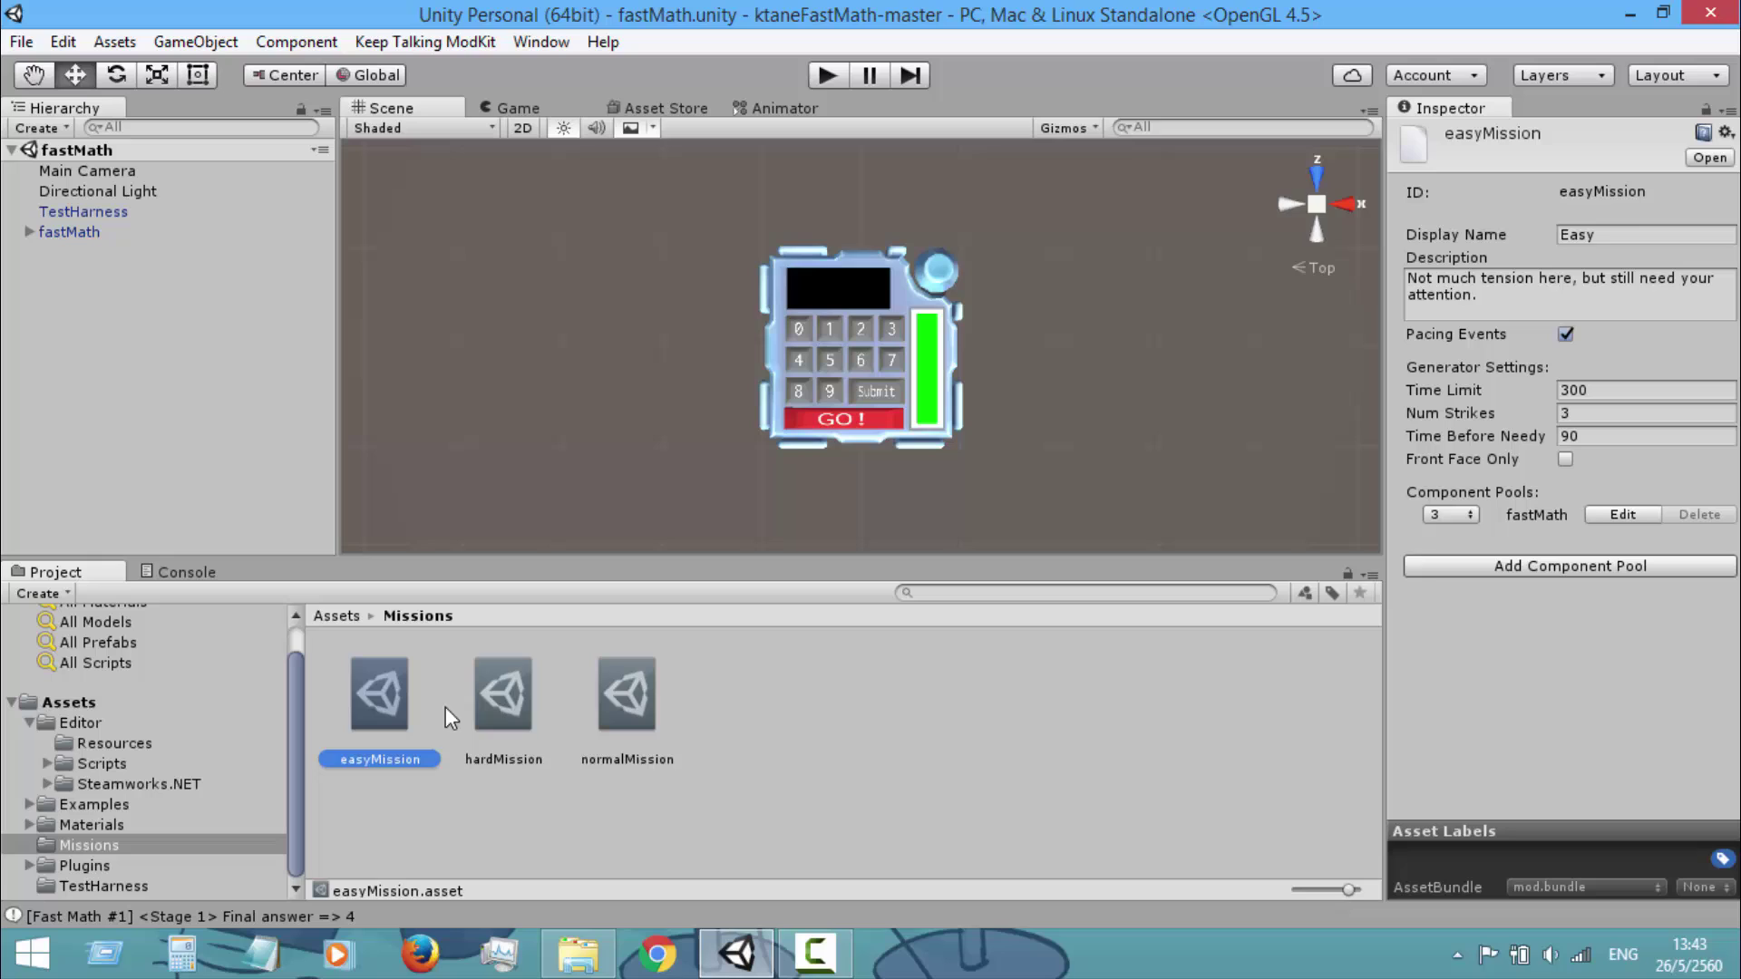
pyautogui.click(503, 693)
pyautogui.click(630, 698)
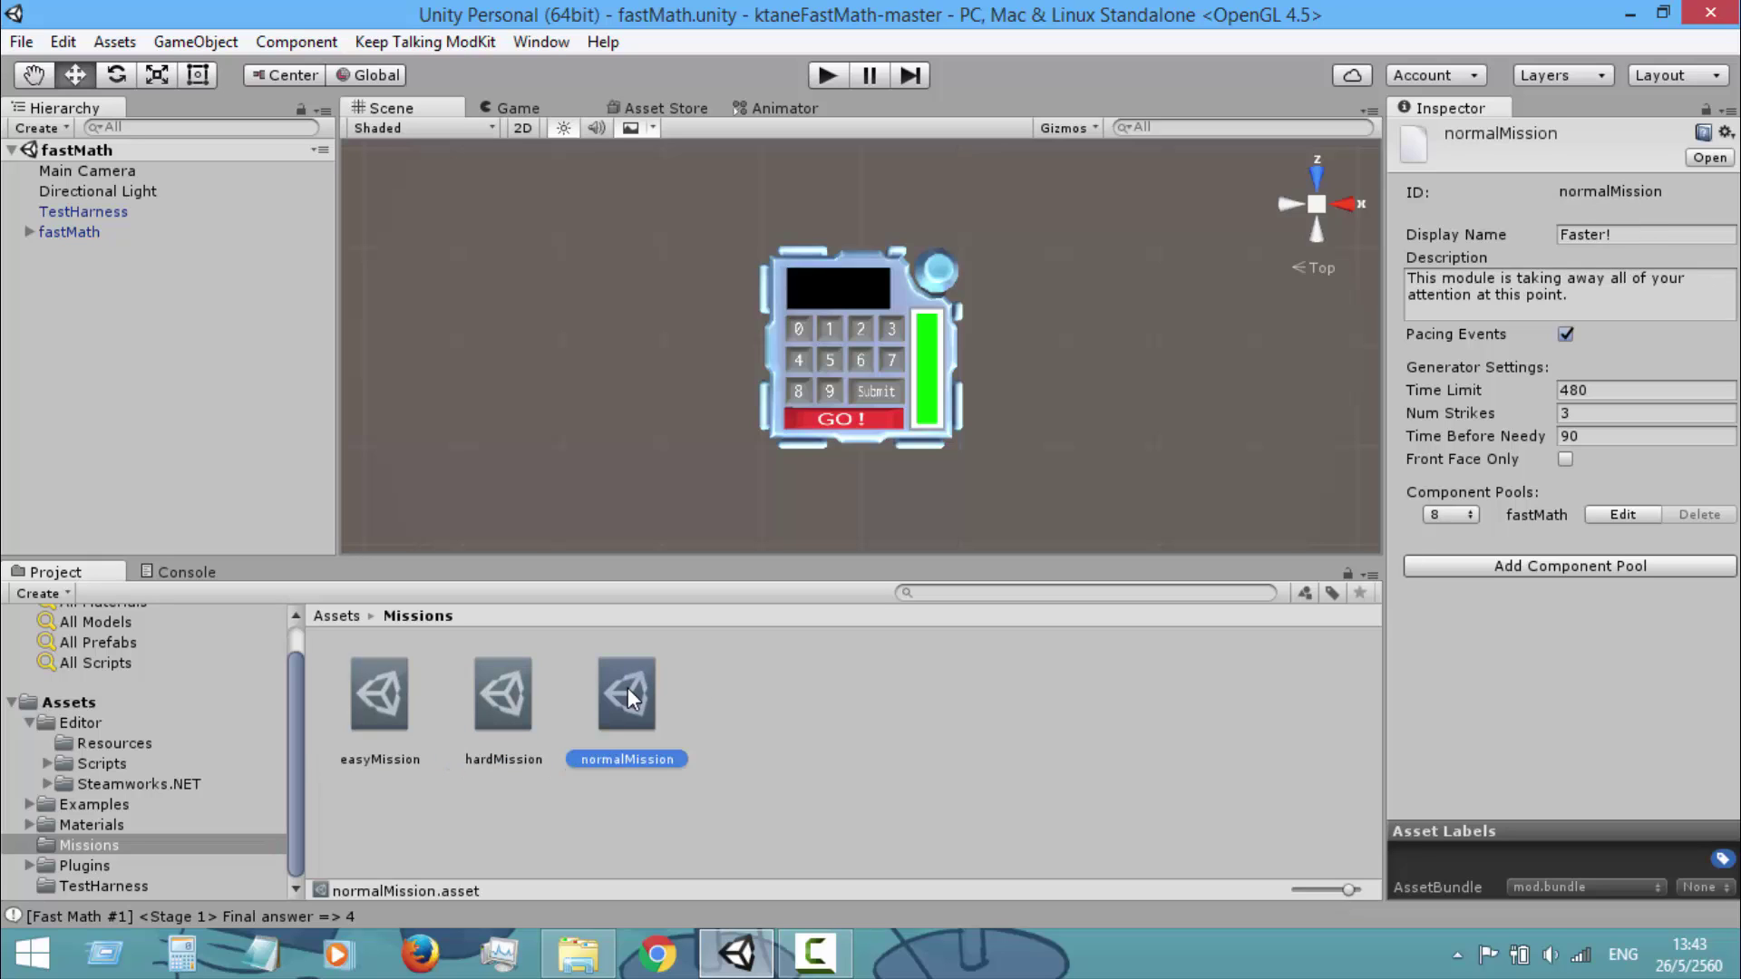
pyautogui.click(877, 667)
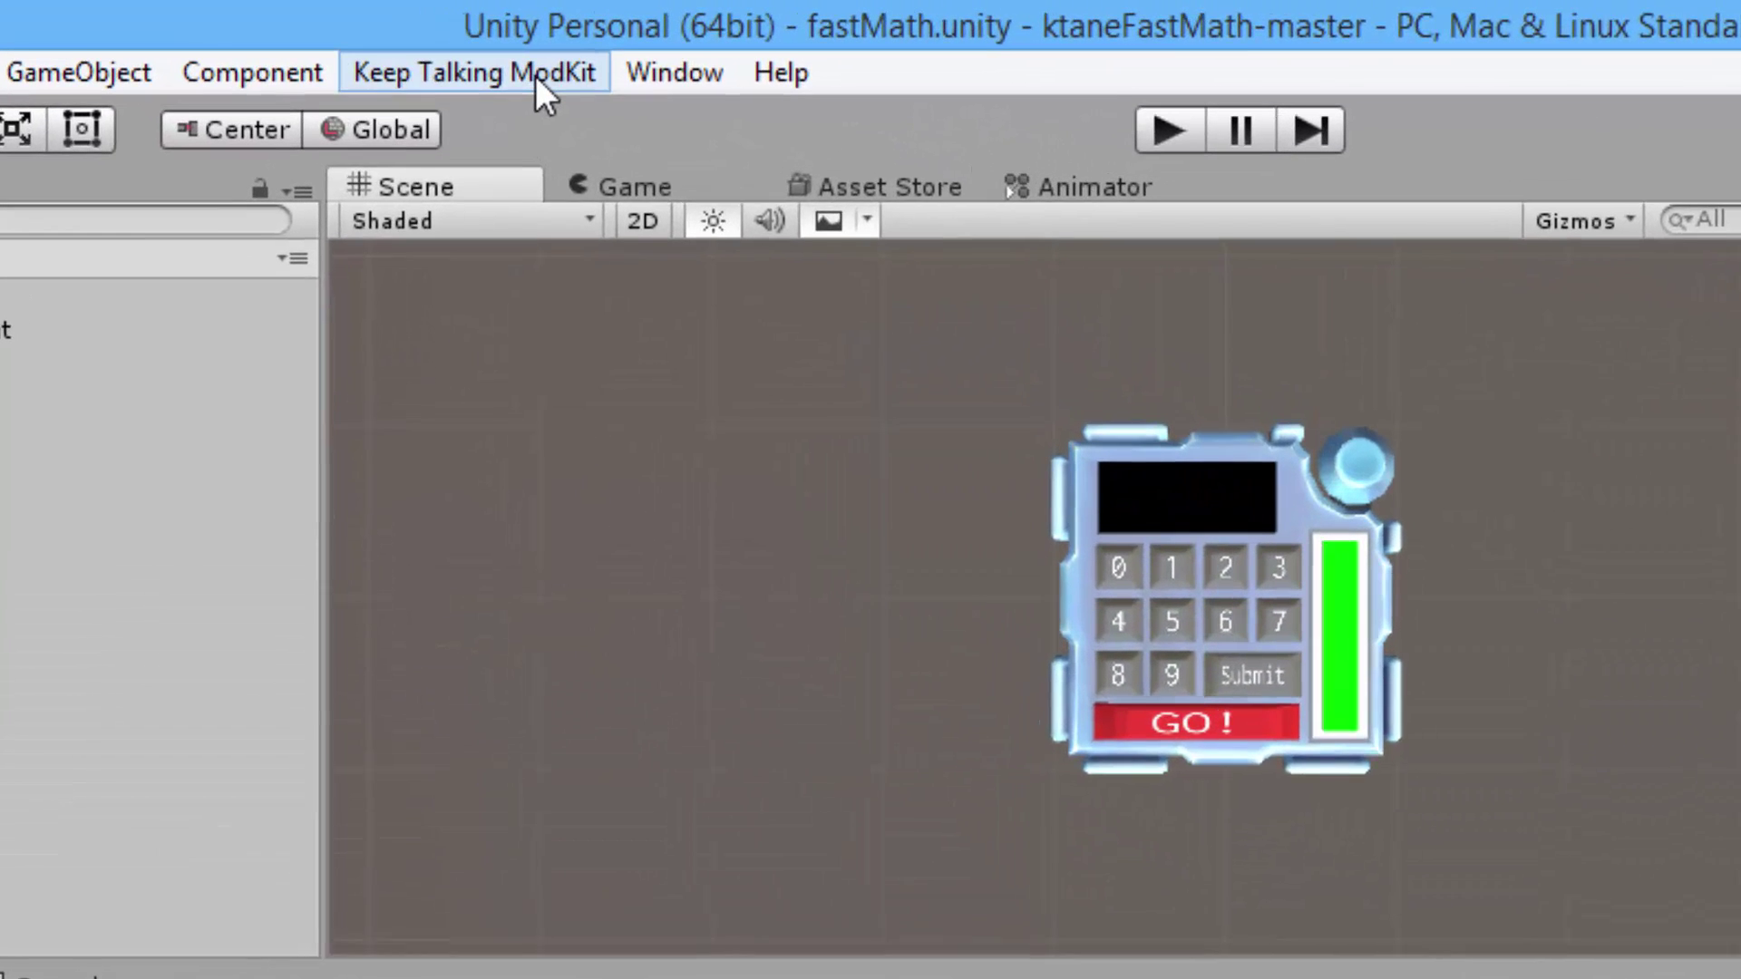
# Create a TableOfContents asset and check the Console's two-tables-of-contents warning
pyautogui.click(536, 74)
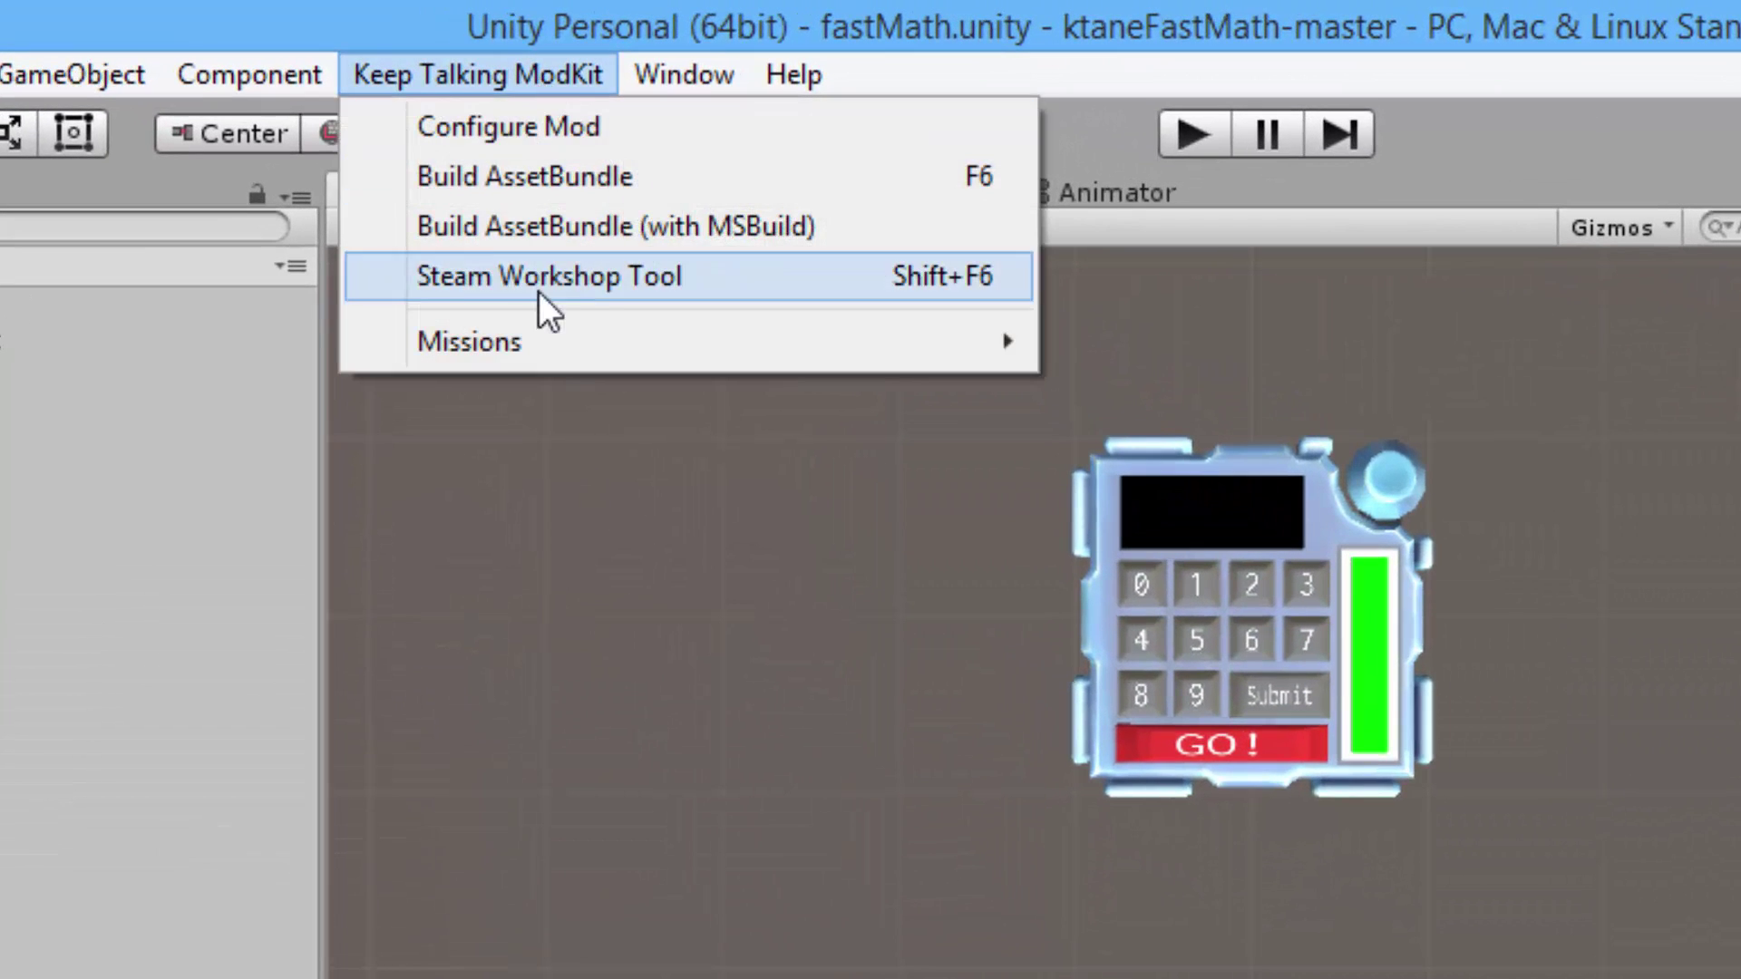
pyautogui.moveTo(751, 342)
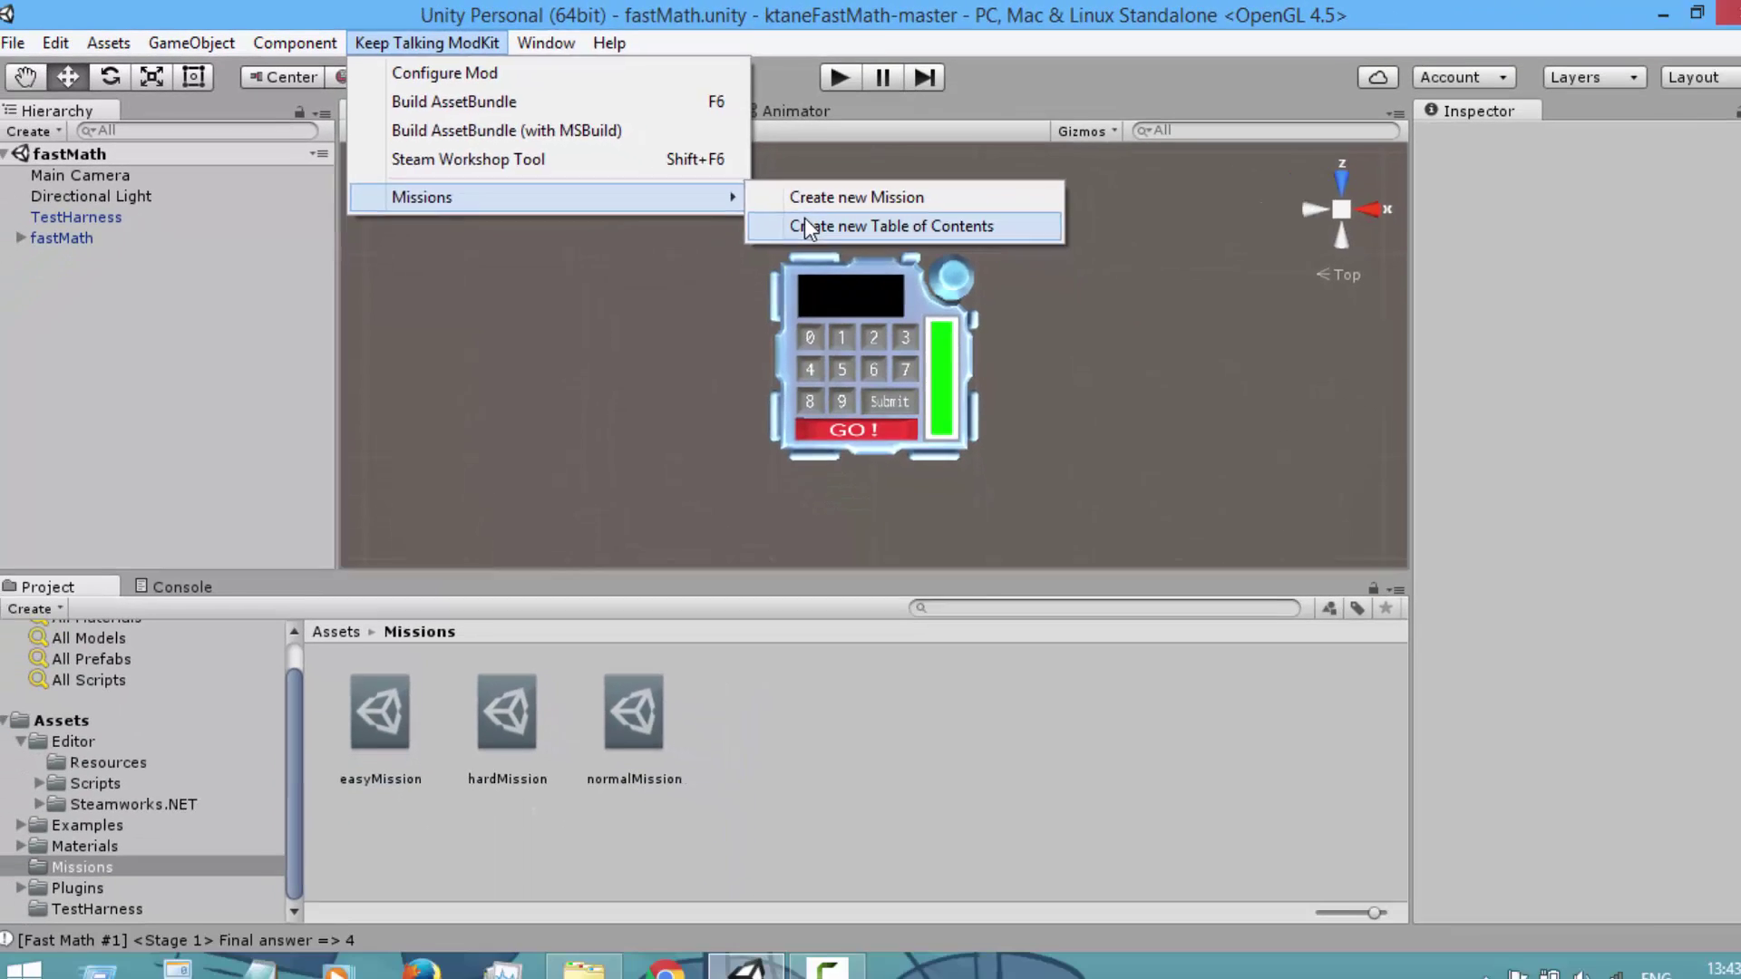
pyautogui.click(980, 311)
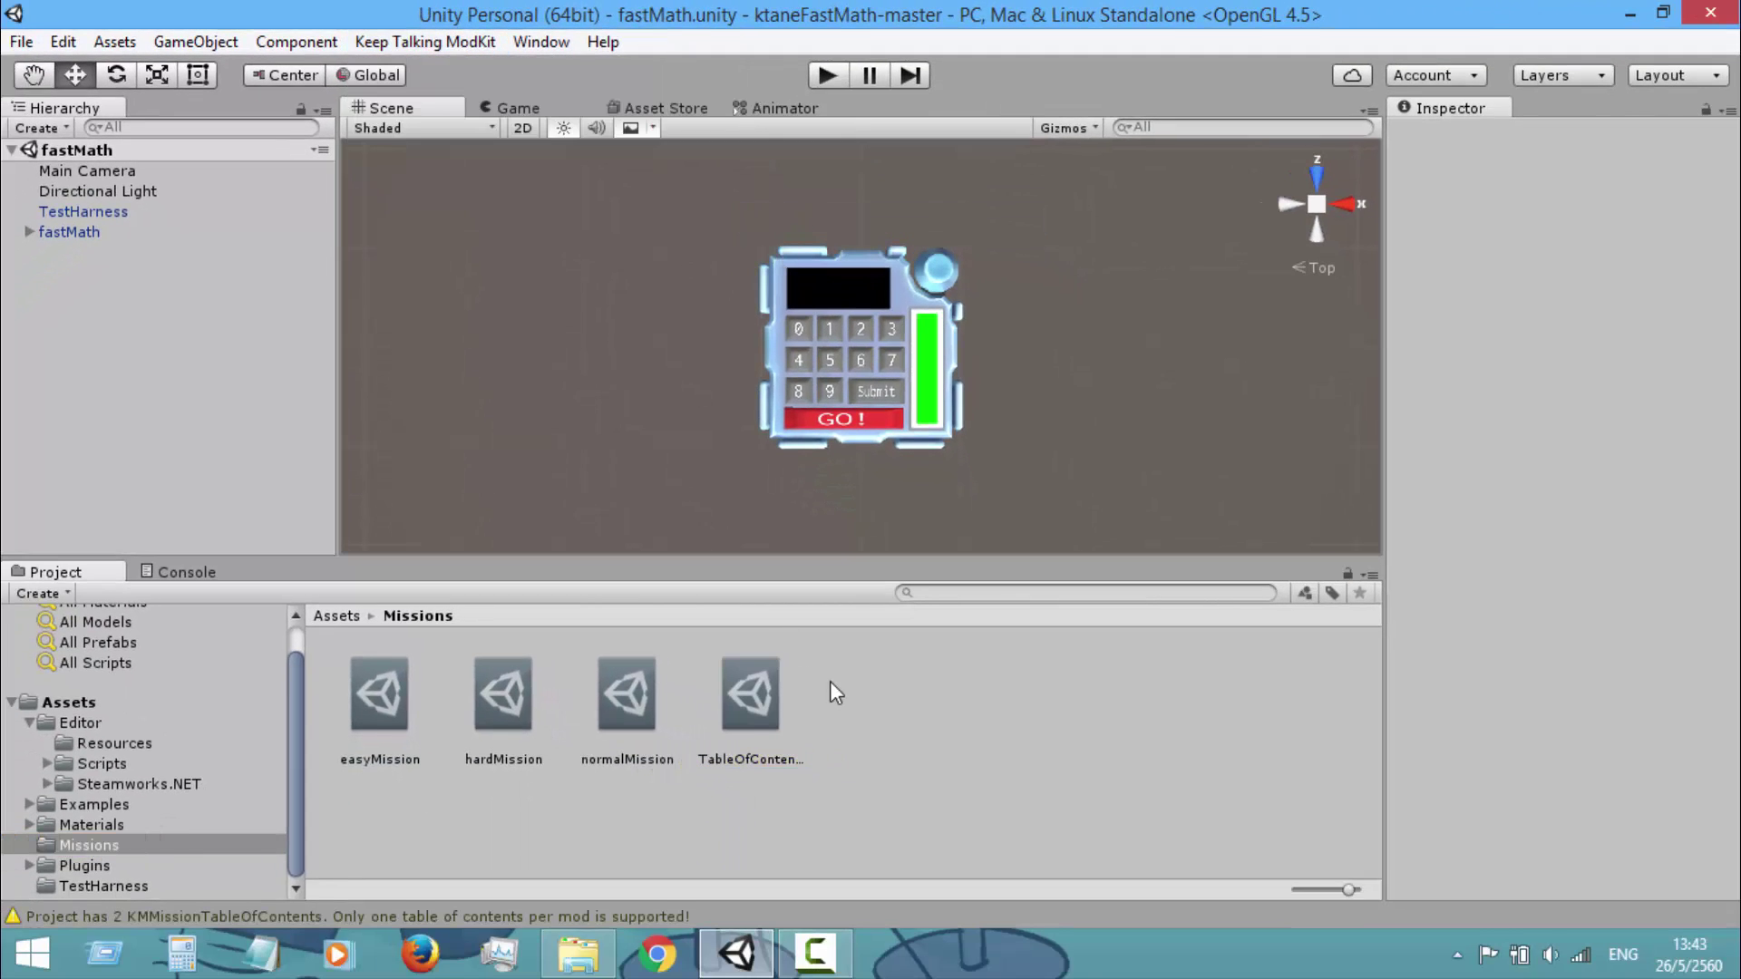
pyautogui.click(208, 570)
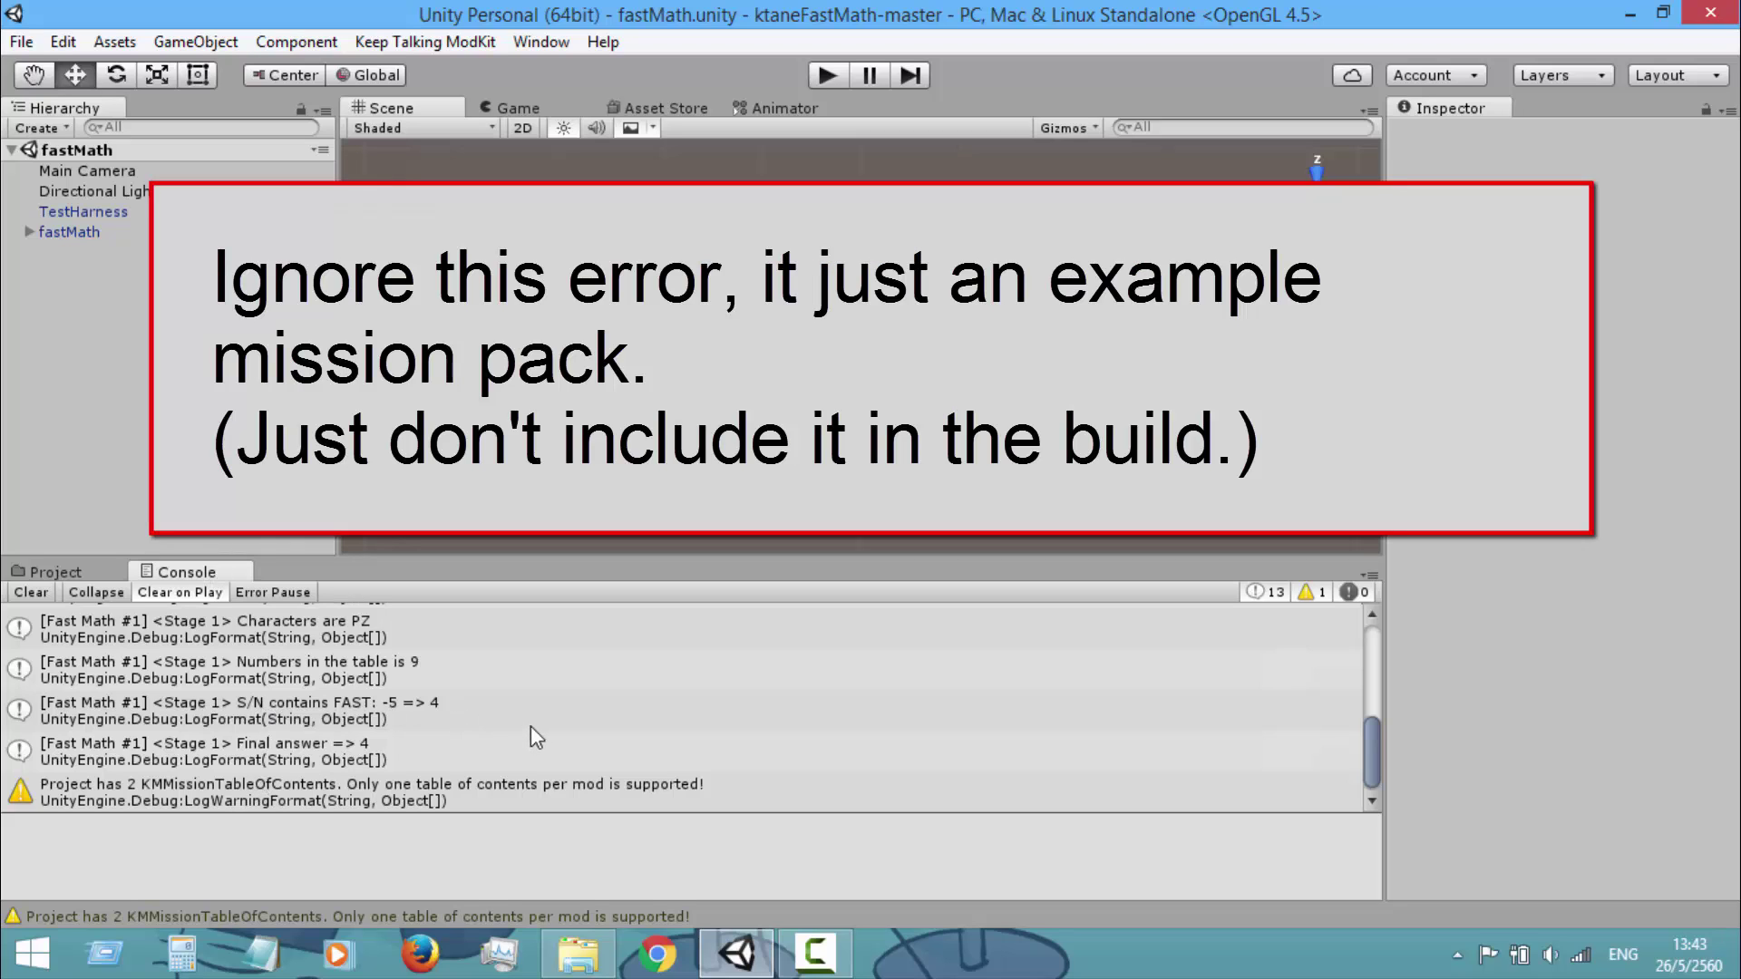
pyautogui.scroll(-1, 495, 685)
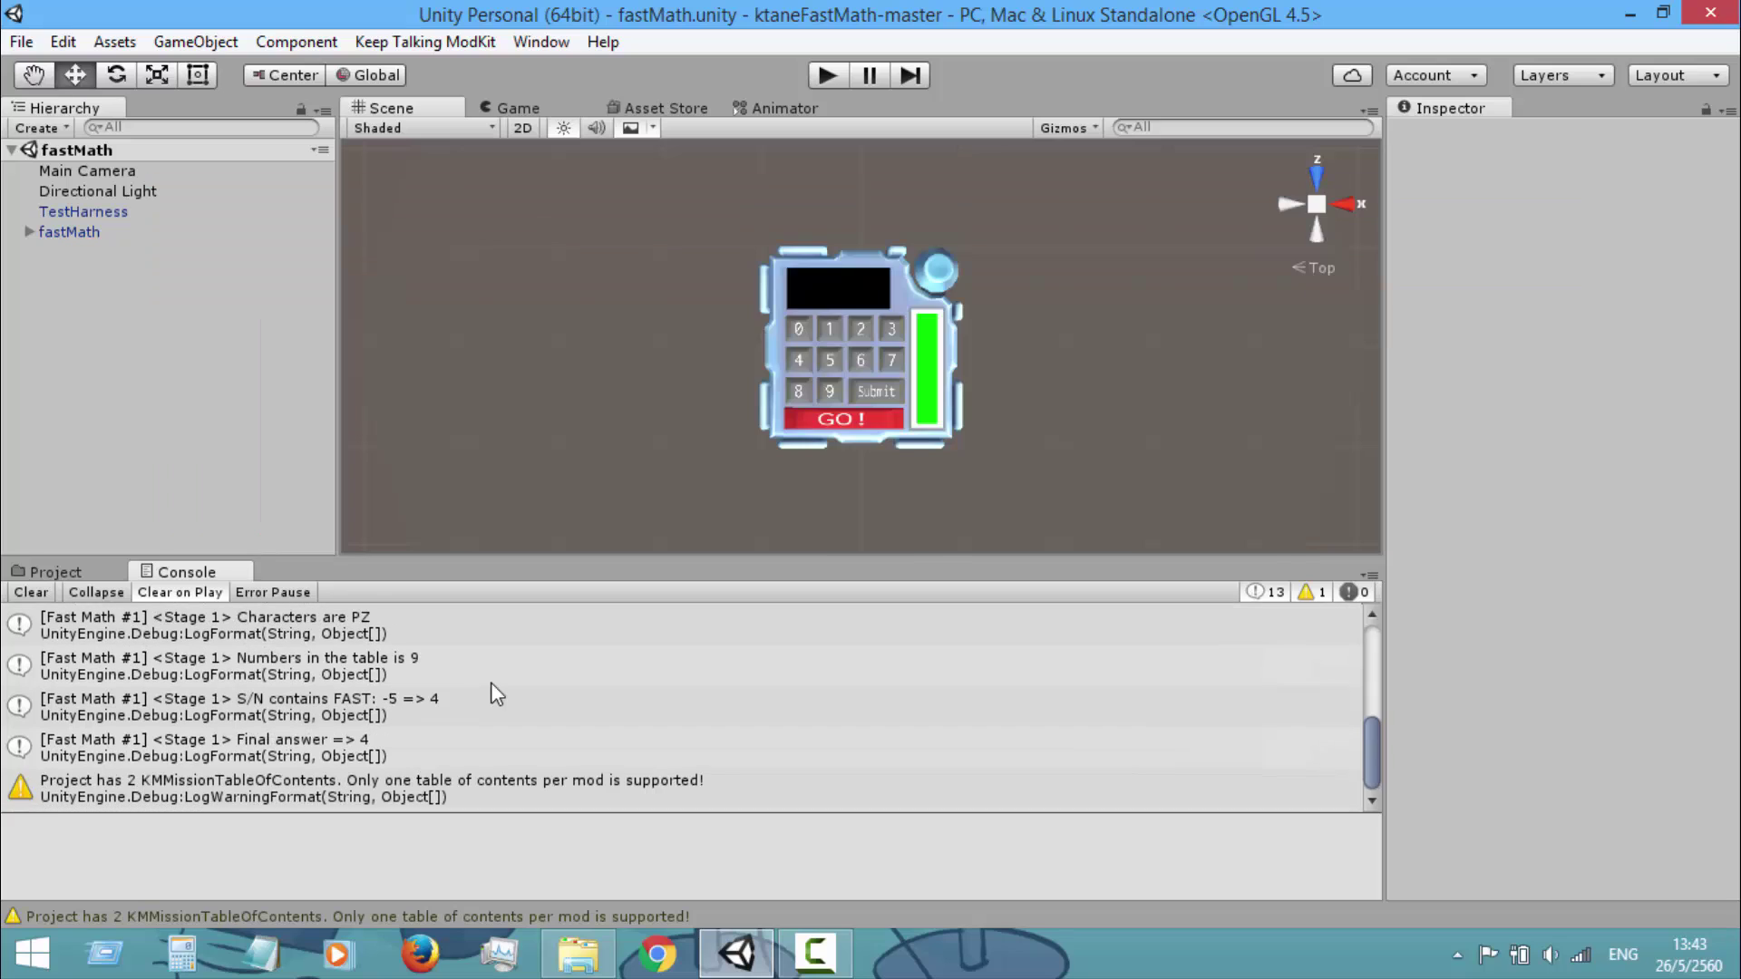
pyautogui.click(54, 572)
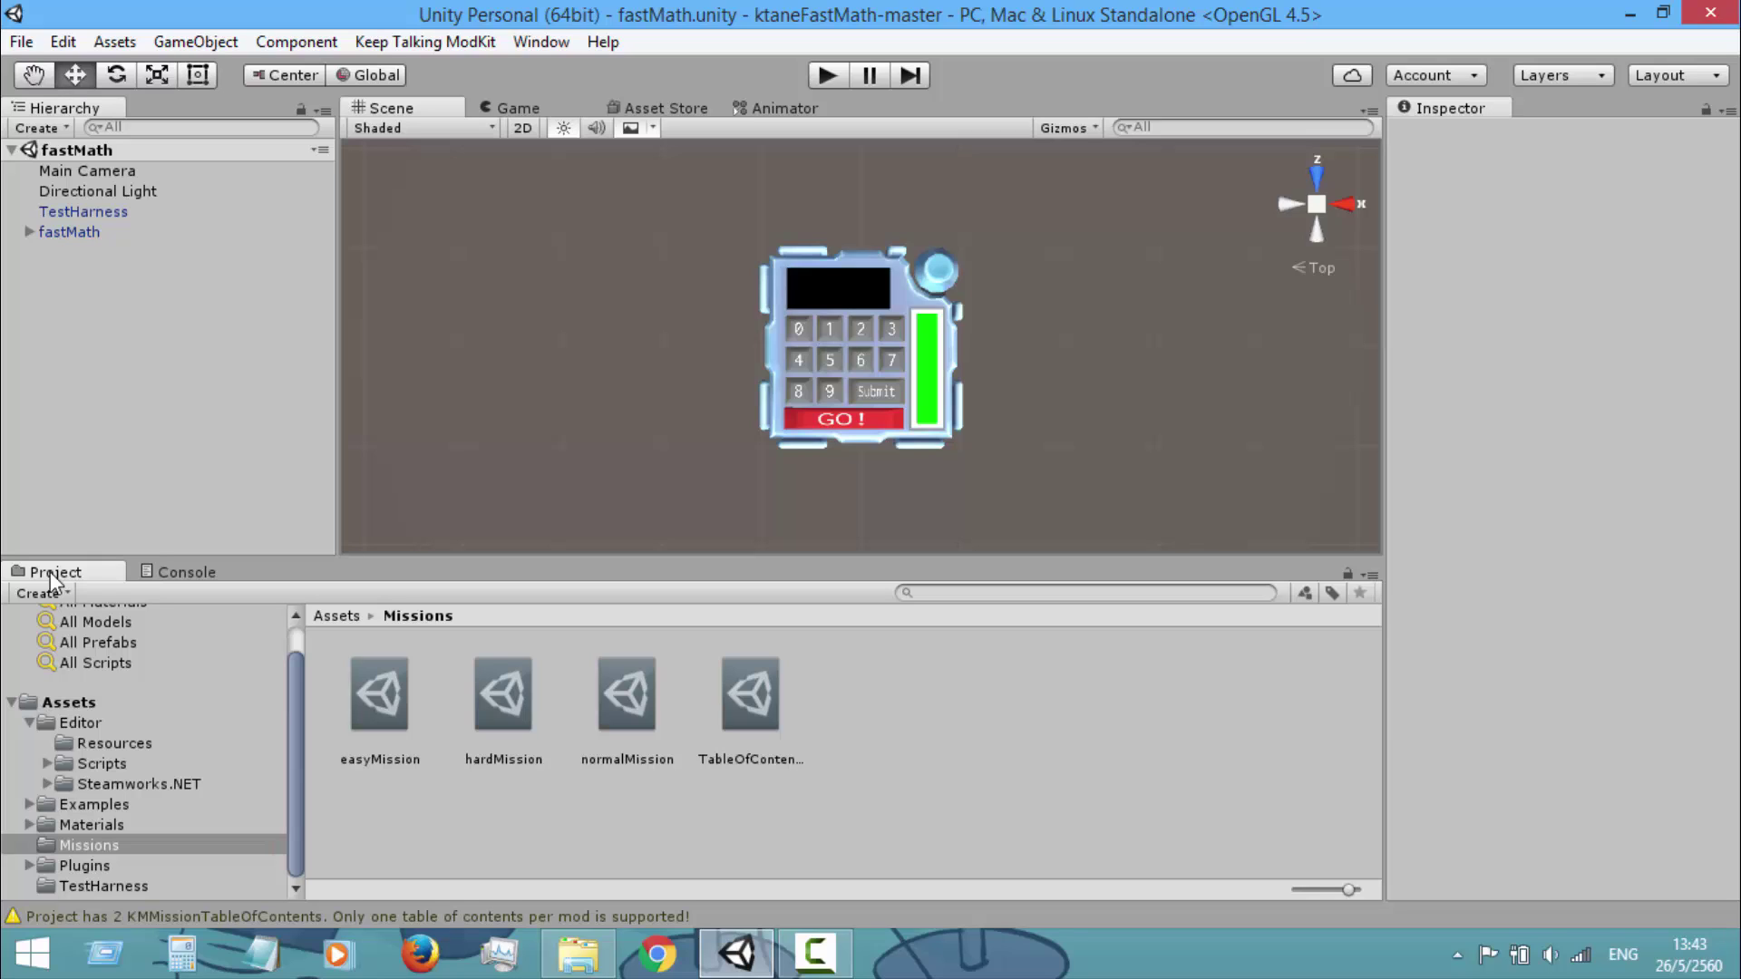
# Title the TableOfContents 'Fast Math Missions' and add three sections
pyautogui.click(749, 694)
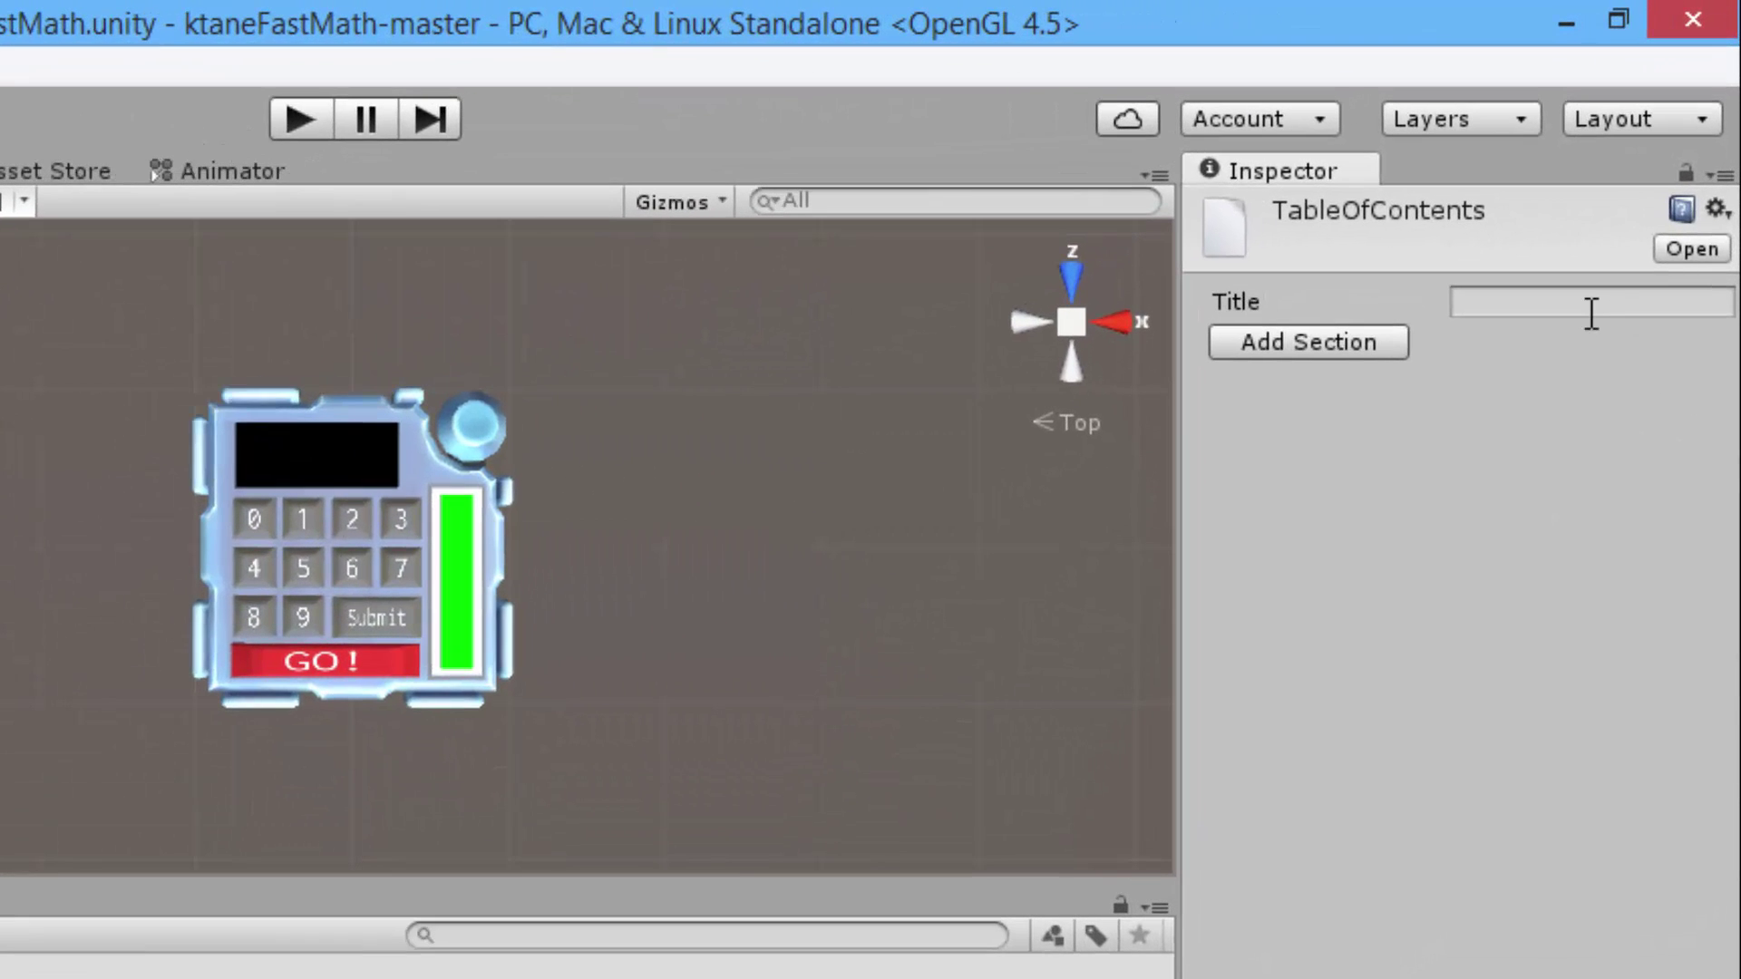
pyautogui.click(1591, 308)
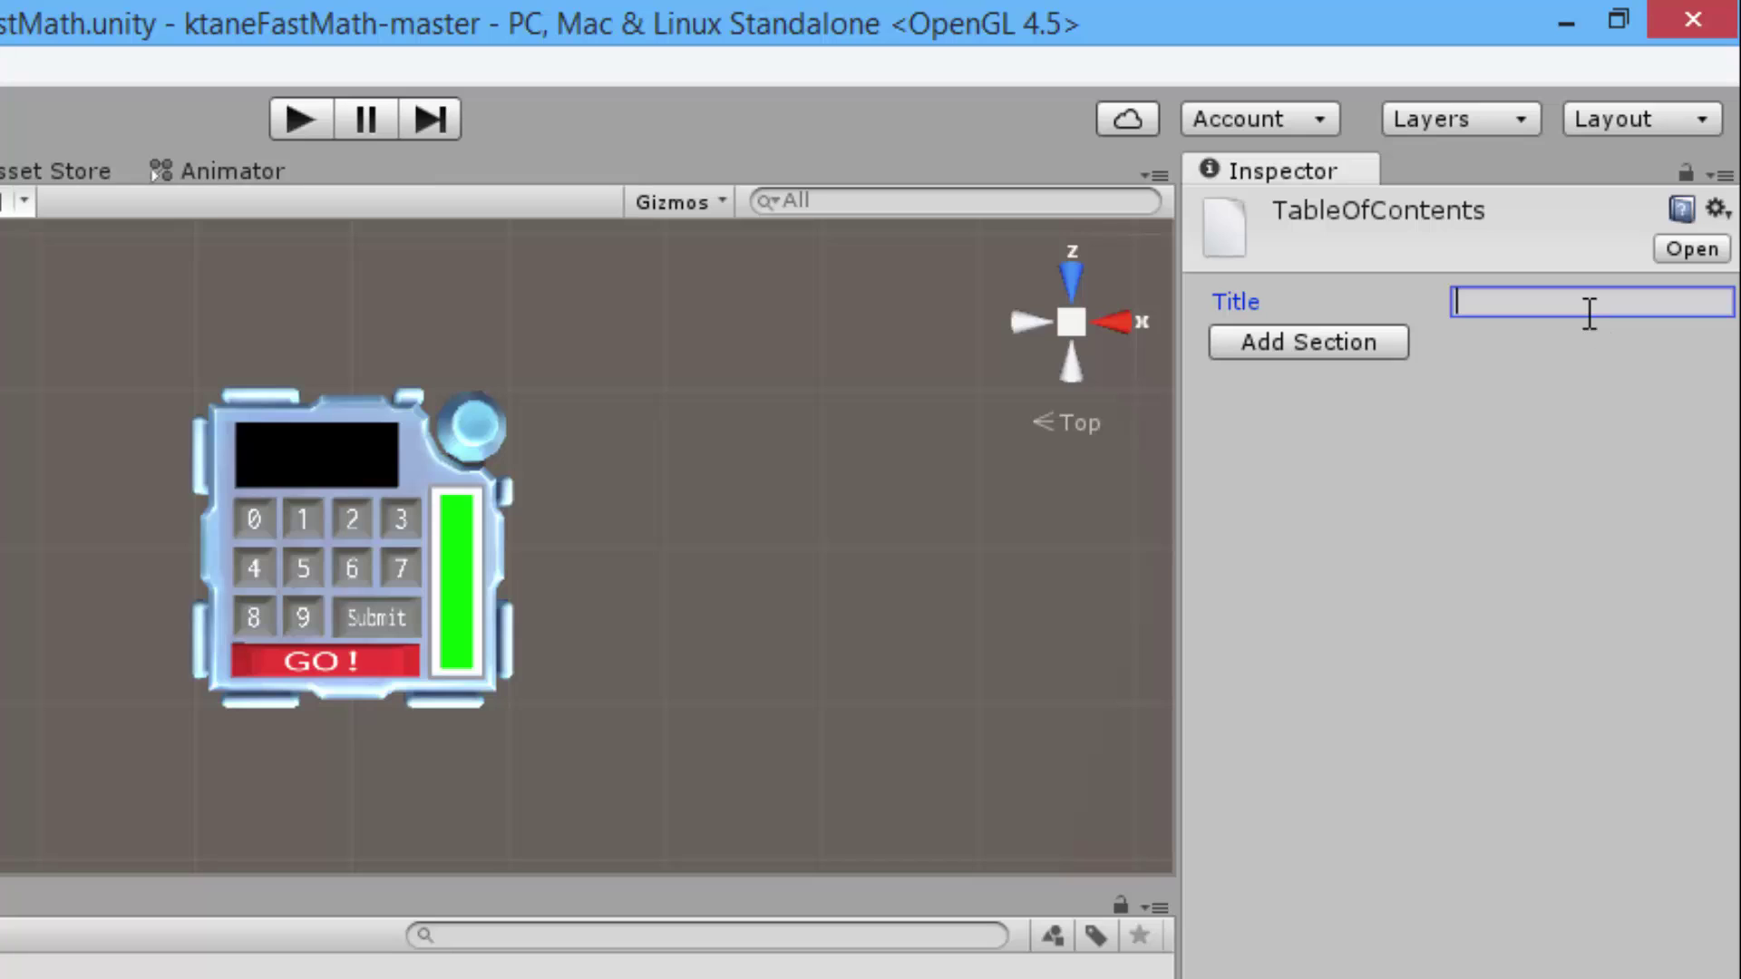
pyautogui.write('Fast Math ')
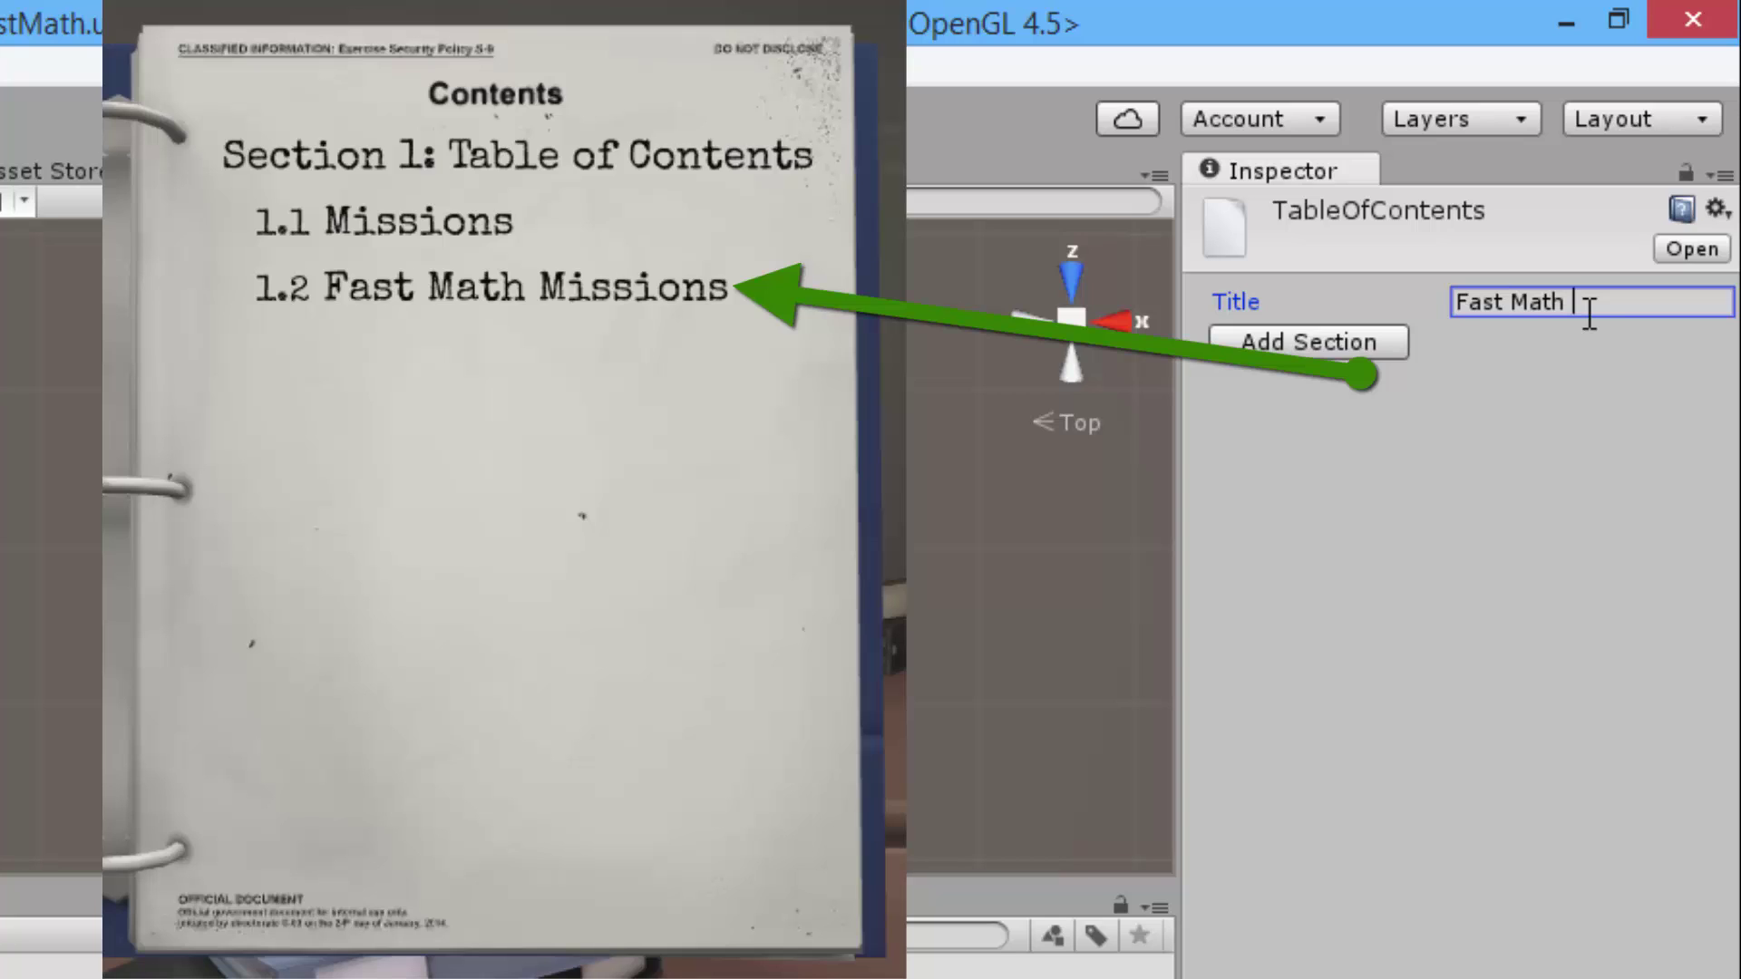
pyautogui.write('Missions')
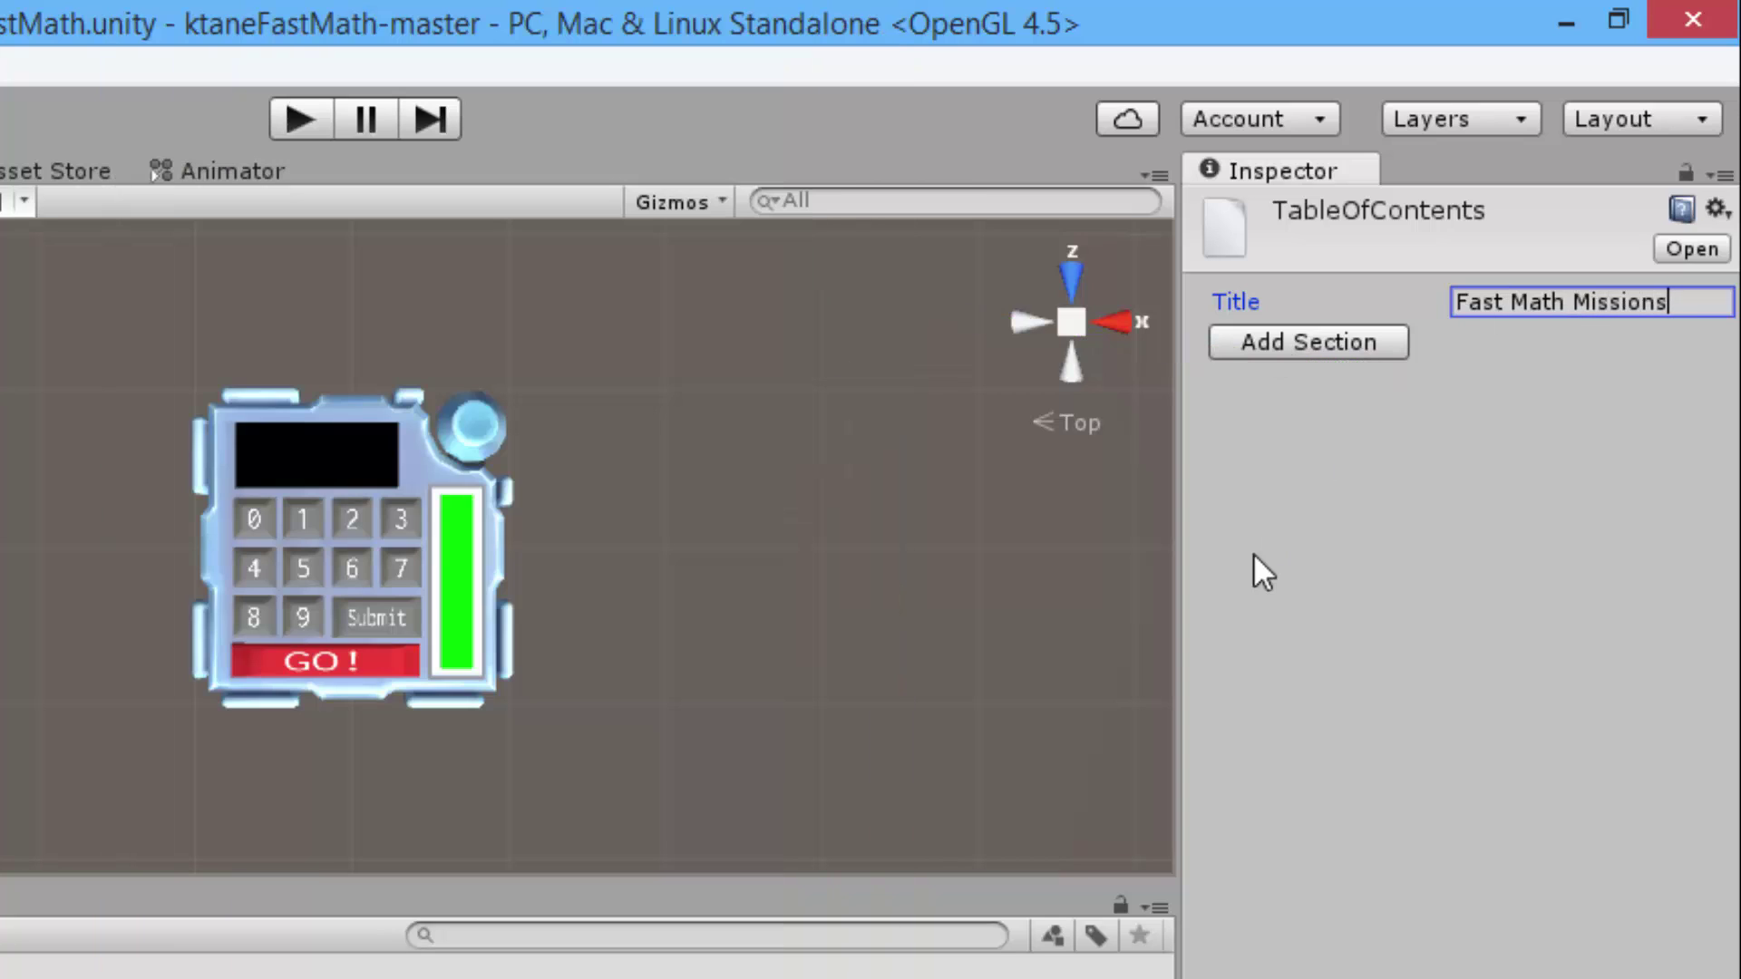
pyautogui.click(1342, 330)
pyautogui.click(1340, 330)
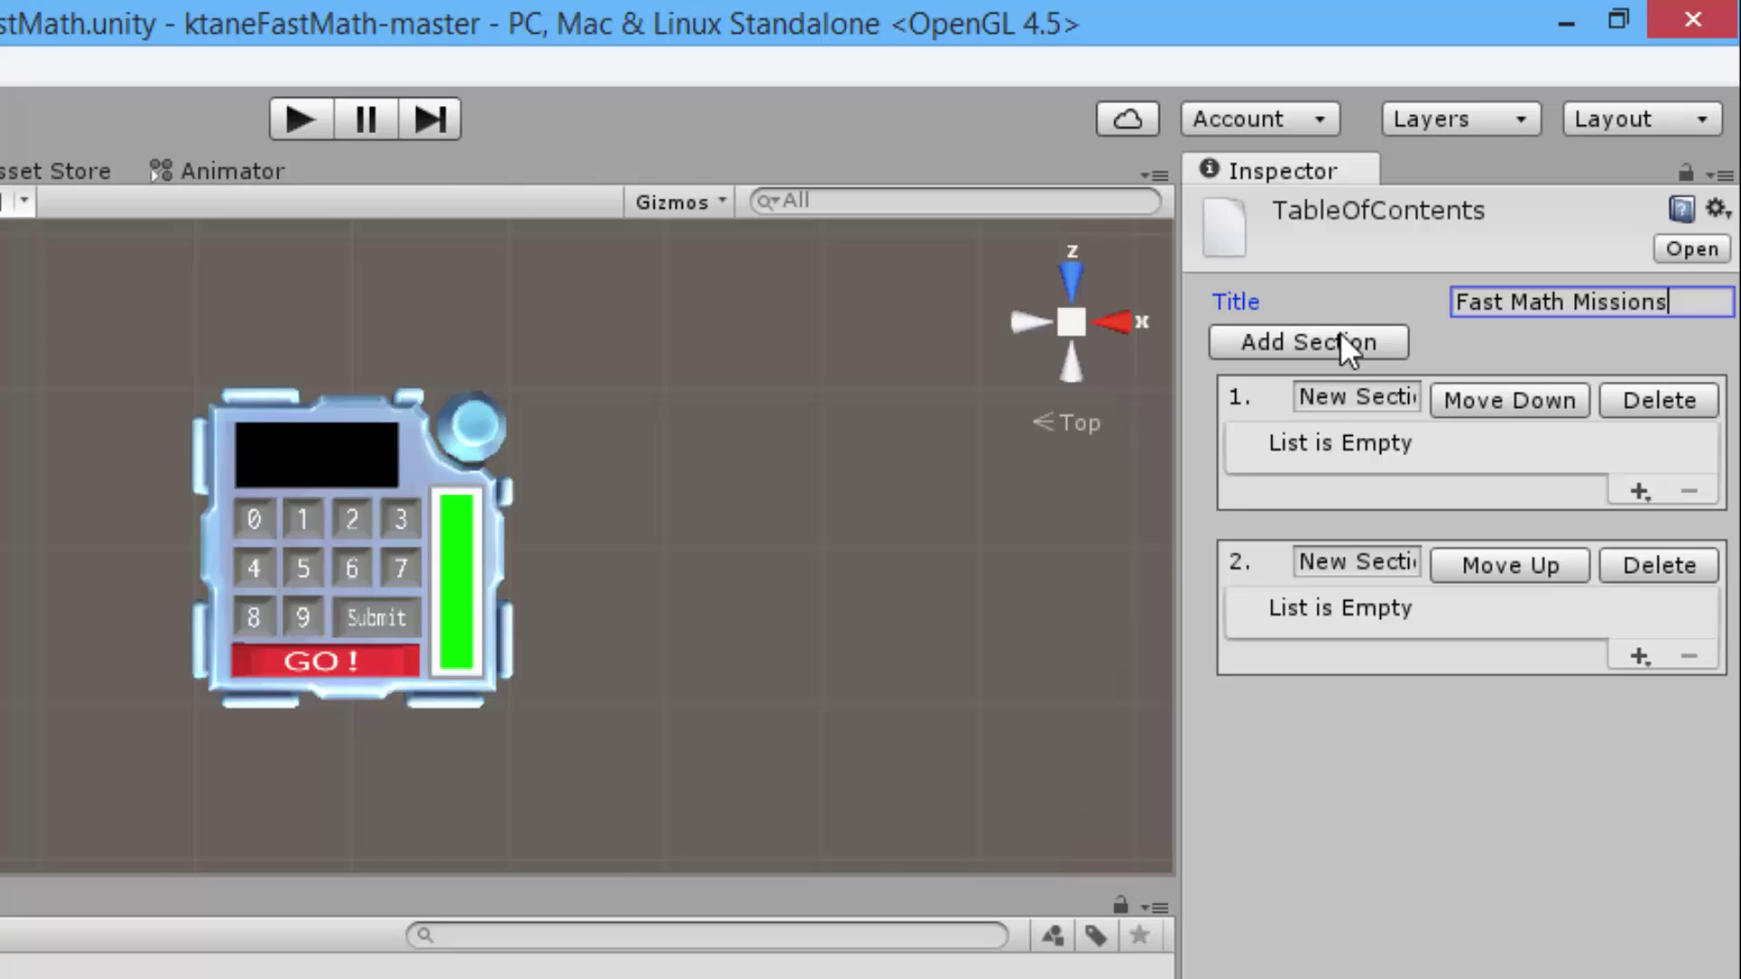
pyautogui.click(1341, 330)
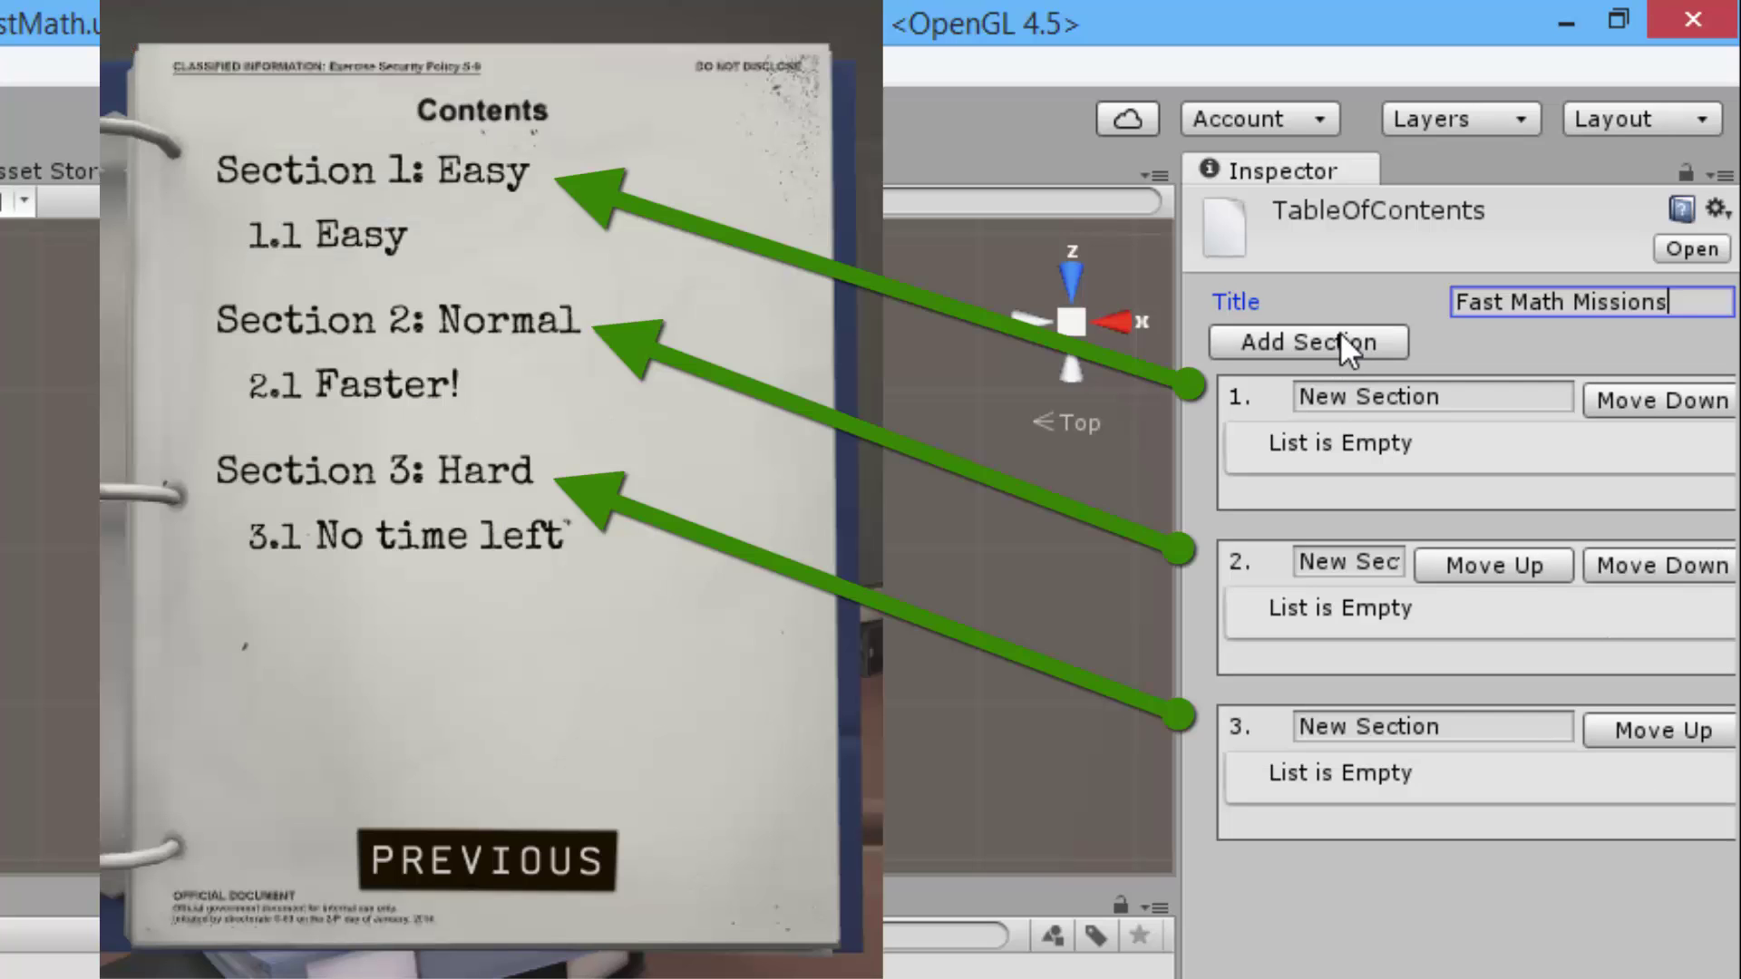
# Name the three sections Easy, Normal and Hard
pyautogui.click(1480, 396)
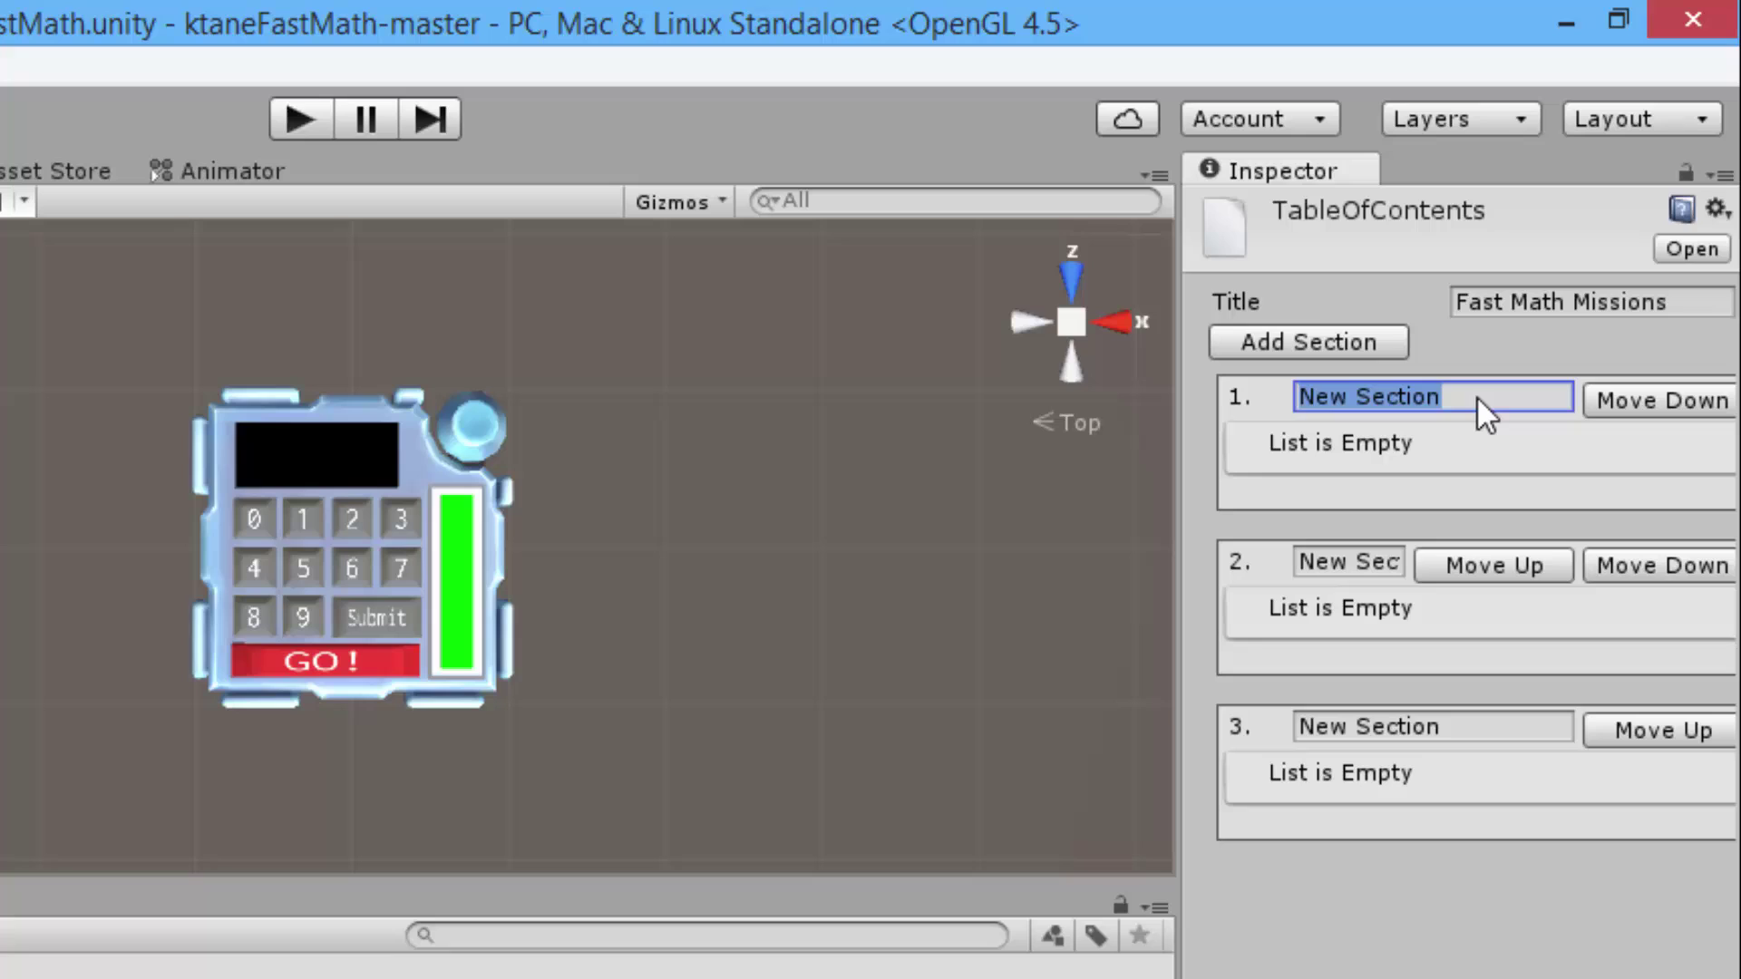
pyautogui.write('Easy')
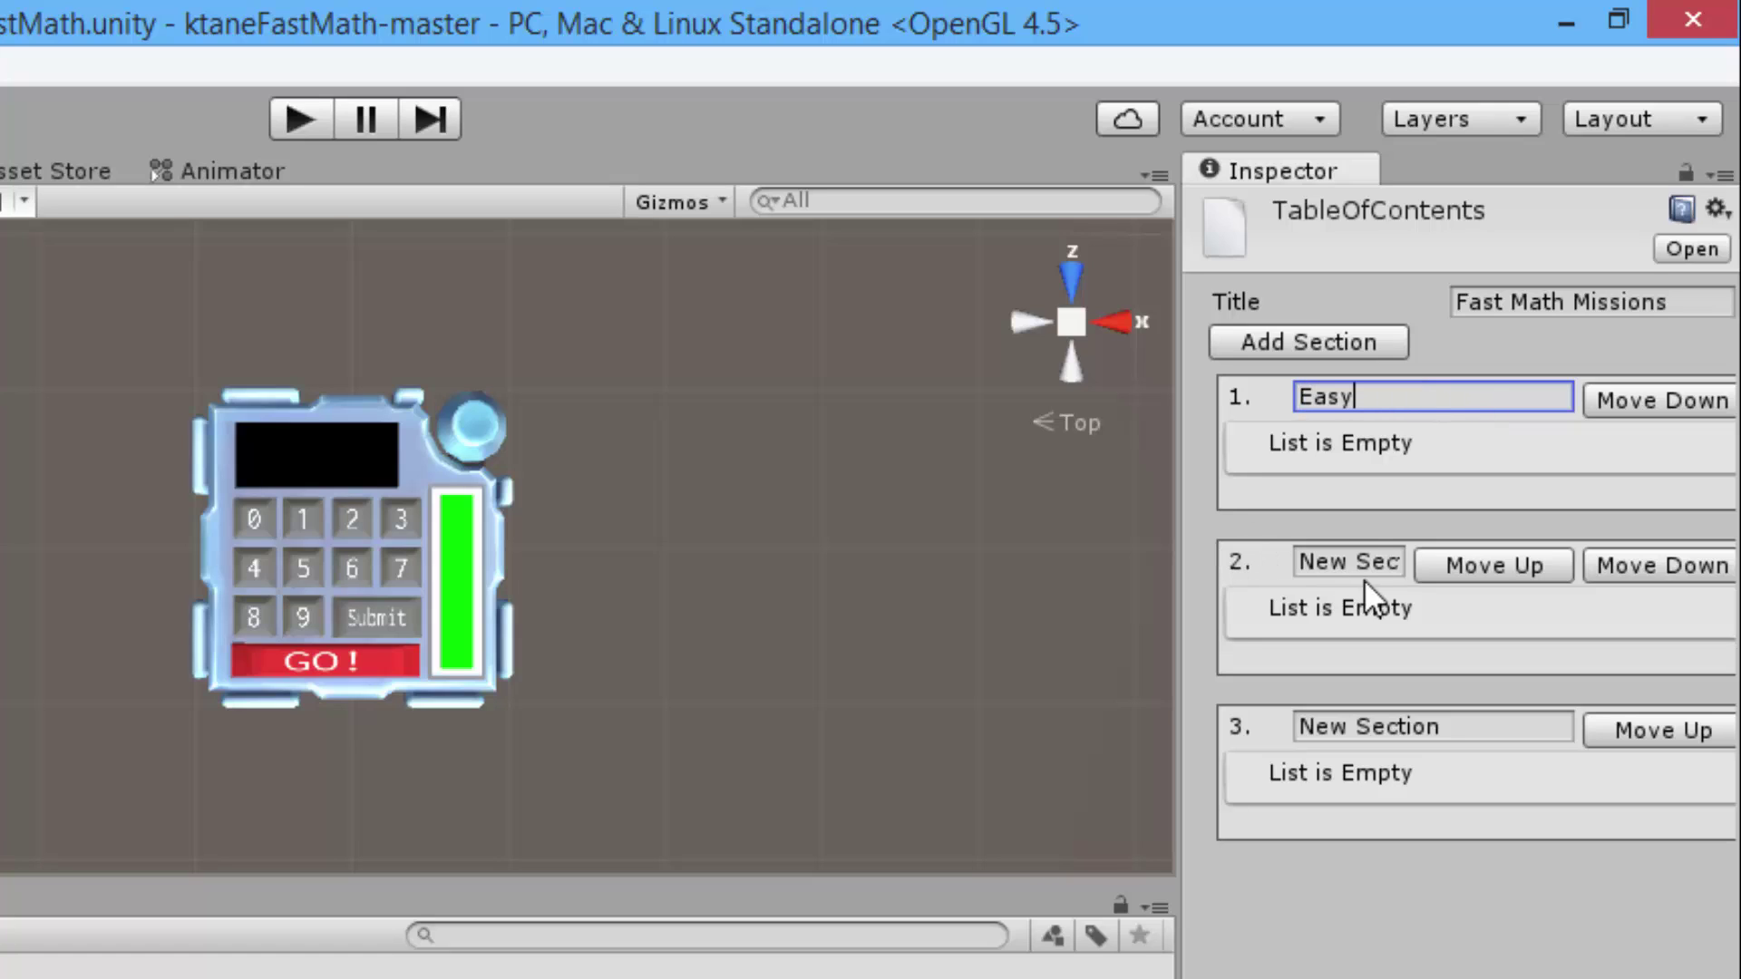
pyautogui.click(1364, 575)
pyautogui.write('Norma;')
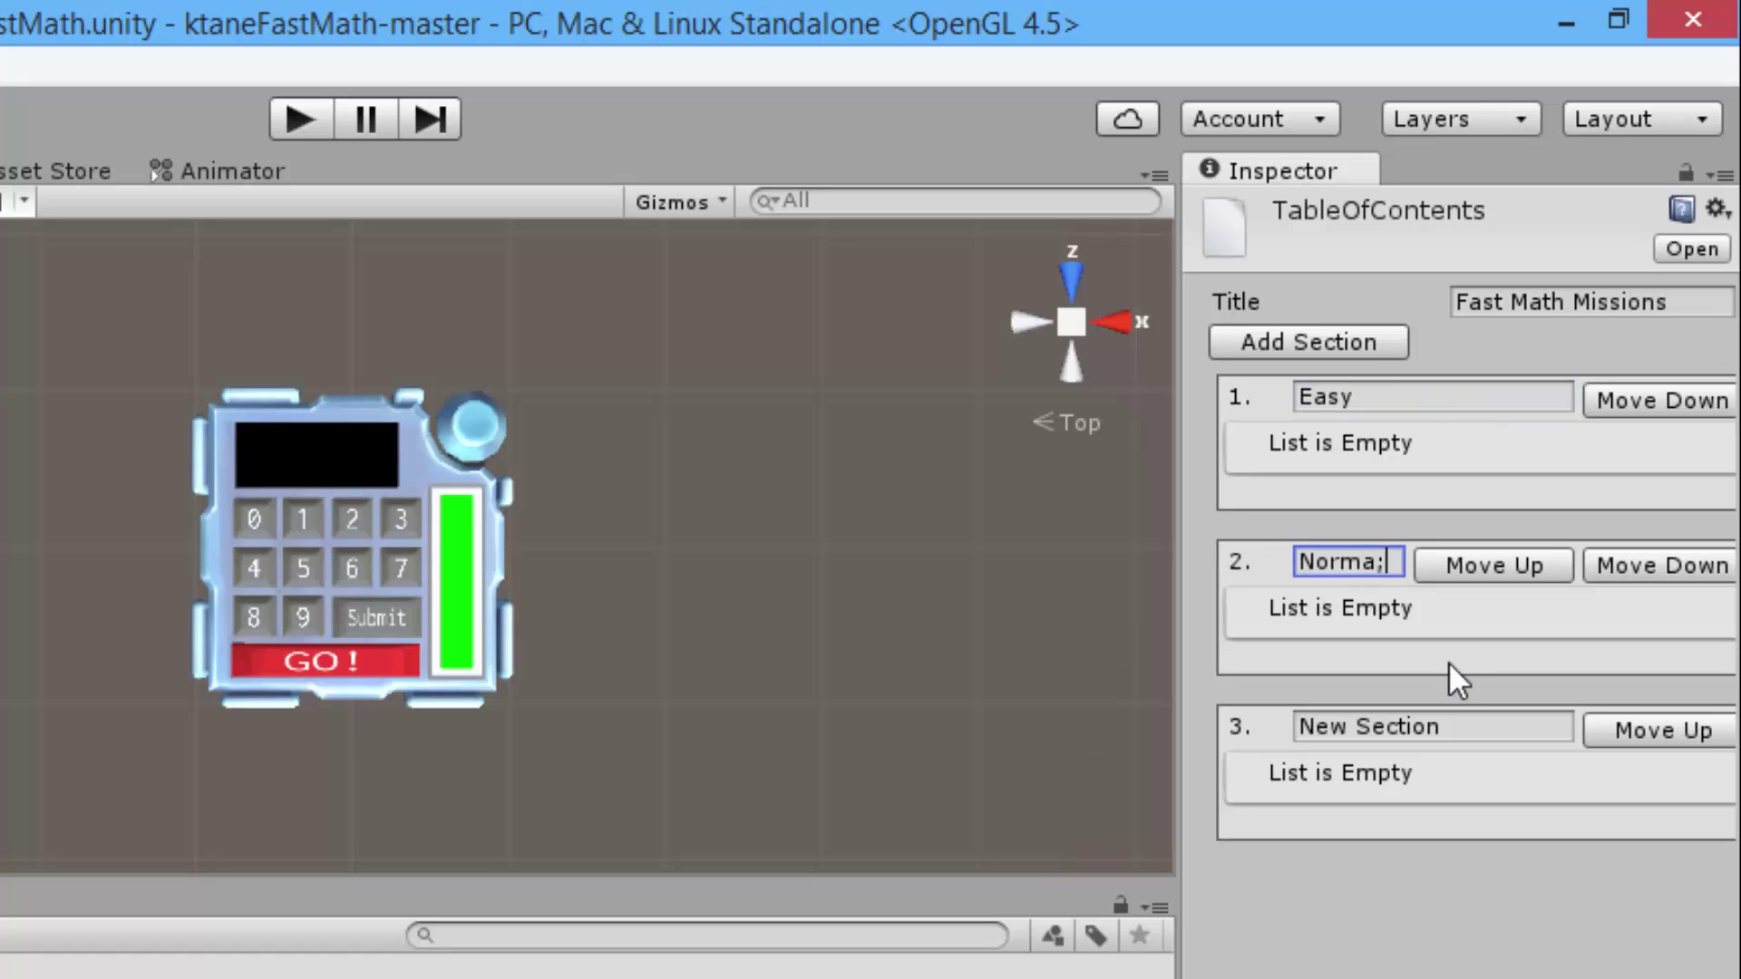
pyautogui.press('BackSpace')
pyautogui.write('l')
pyautogui.click(1487, 726)
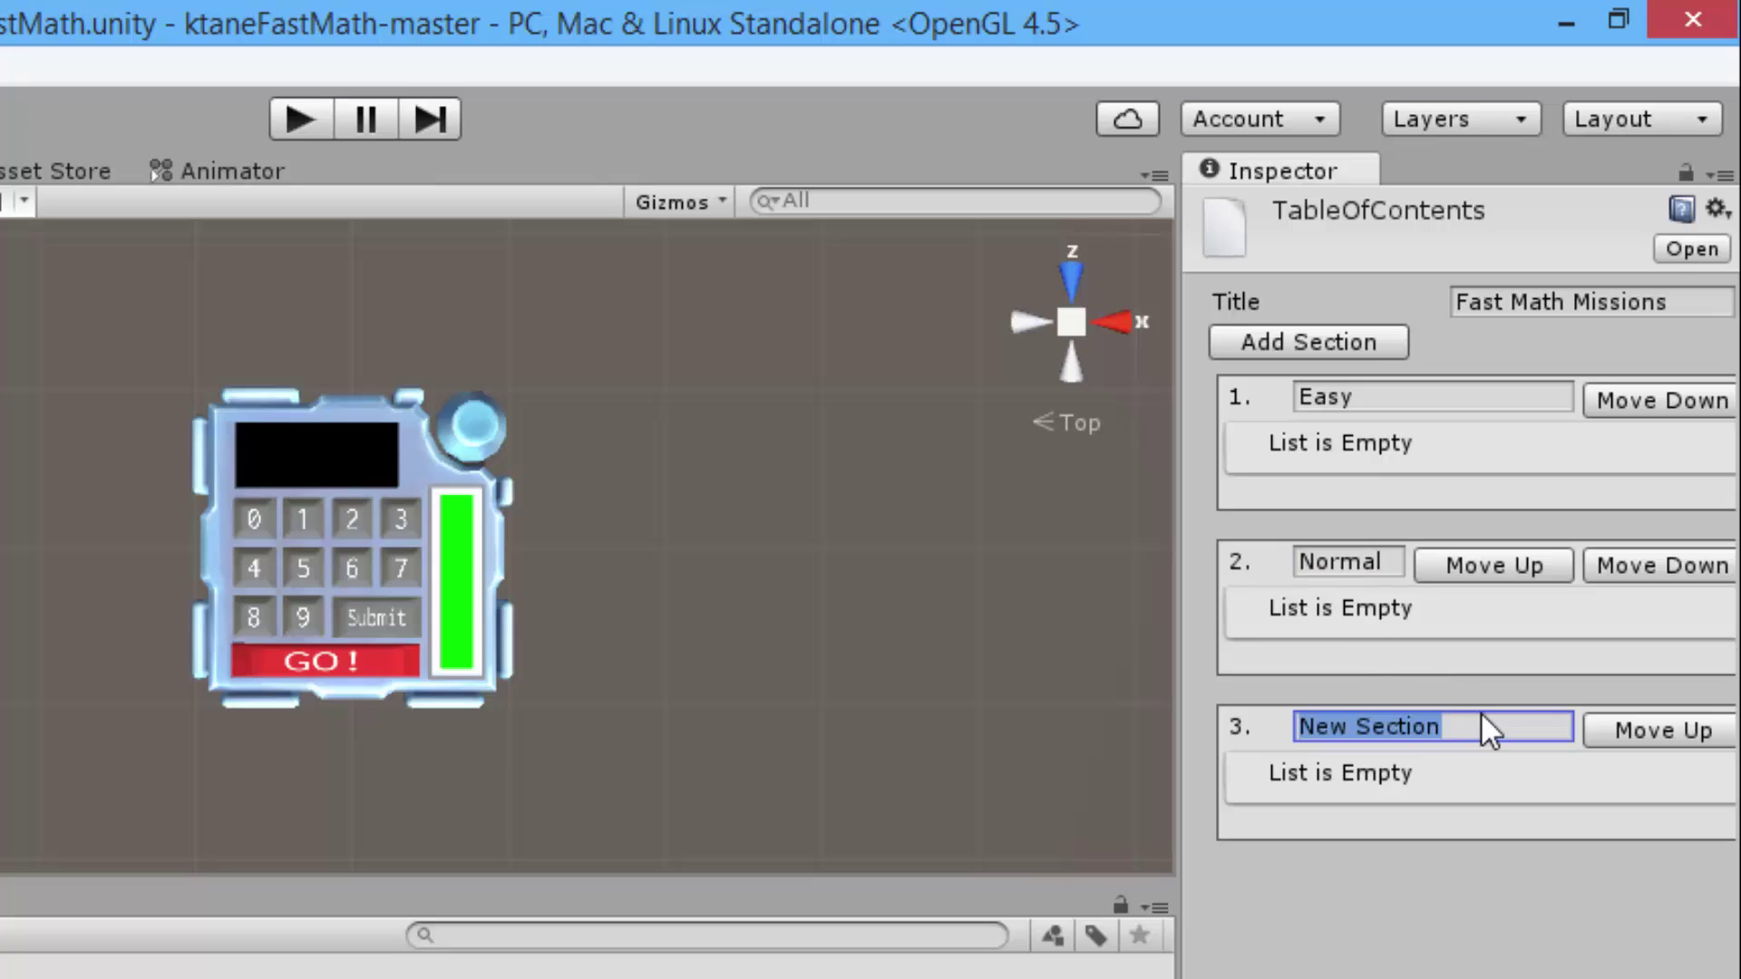
pyautogui.write('Hard')
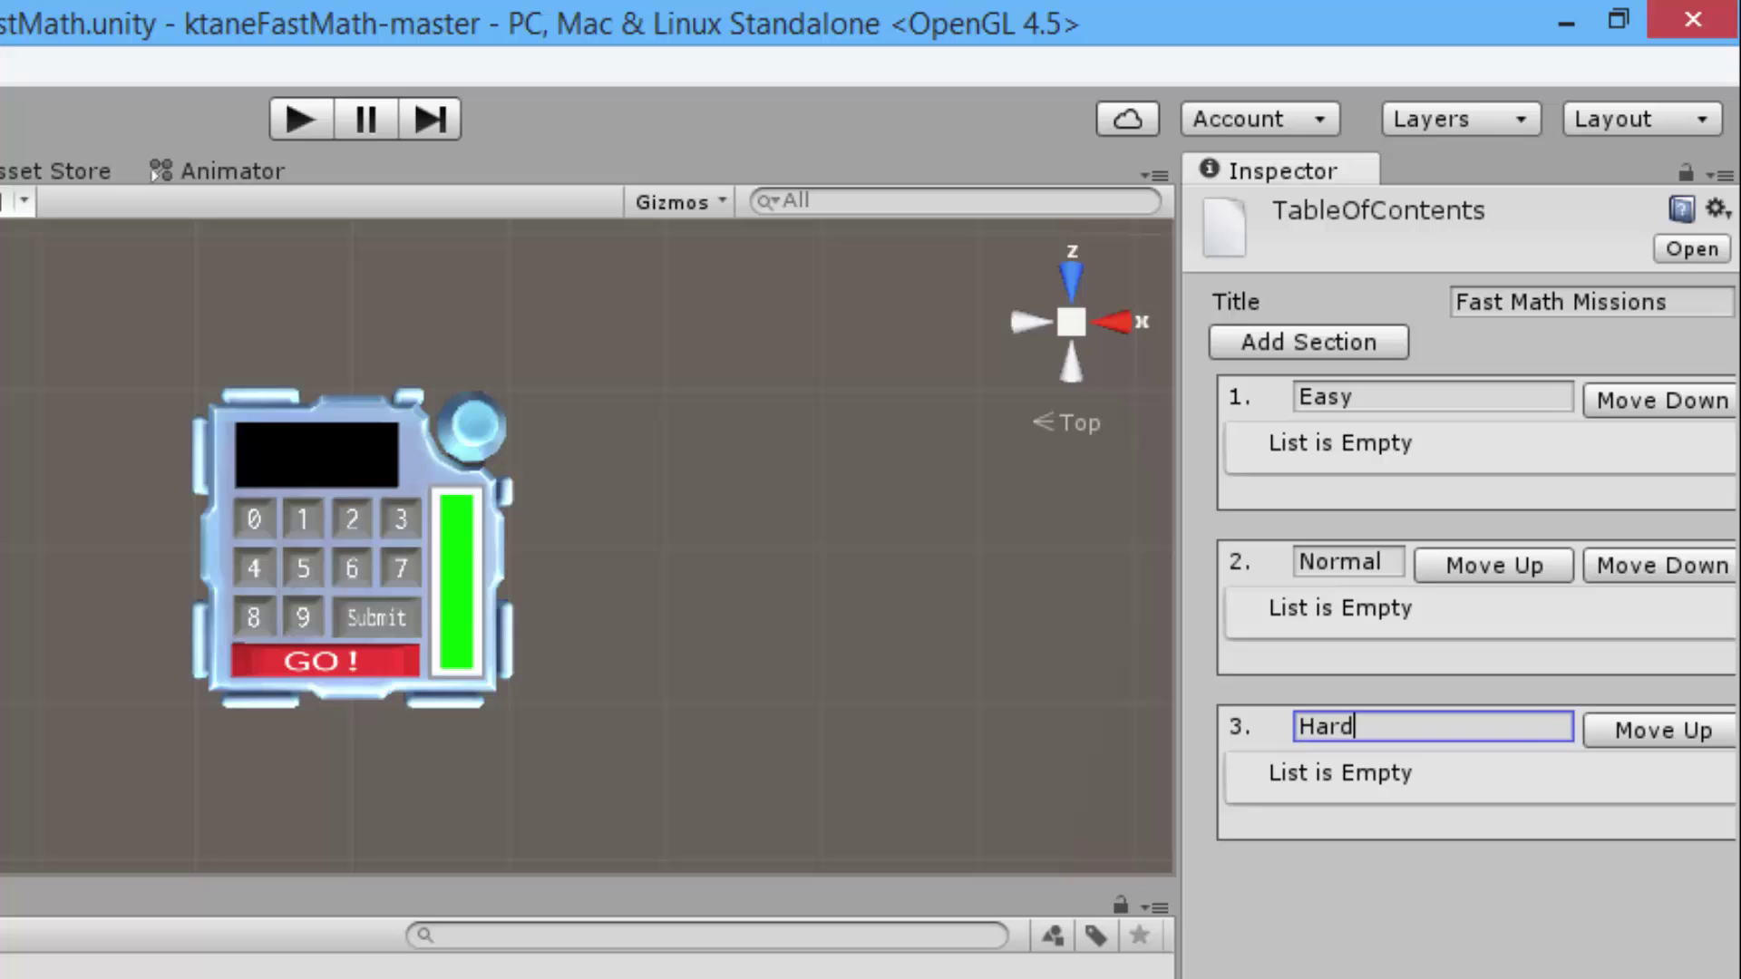
pyautogui.hscroll(5, 1471, 608)
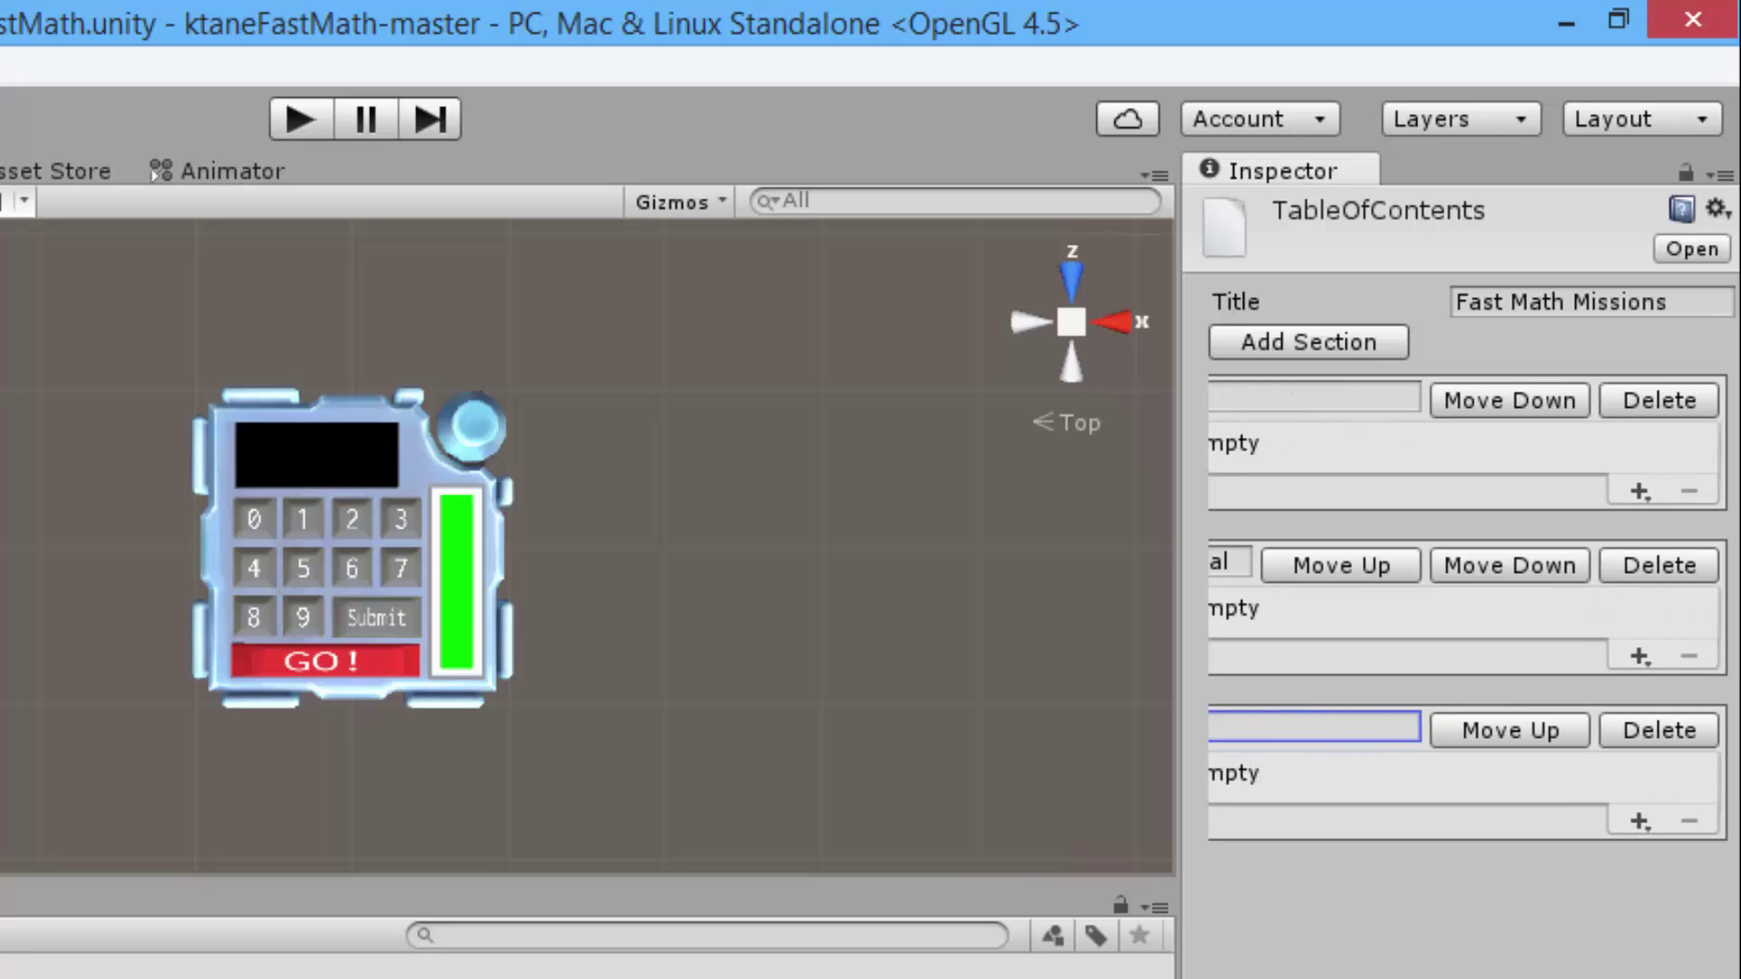
# Add easyMission to Easy, normalMission to Normal and hardMission to Hard
pyautogui.click(1638, 492)
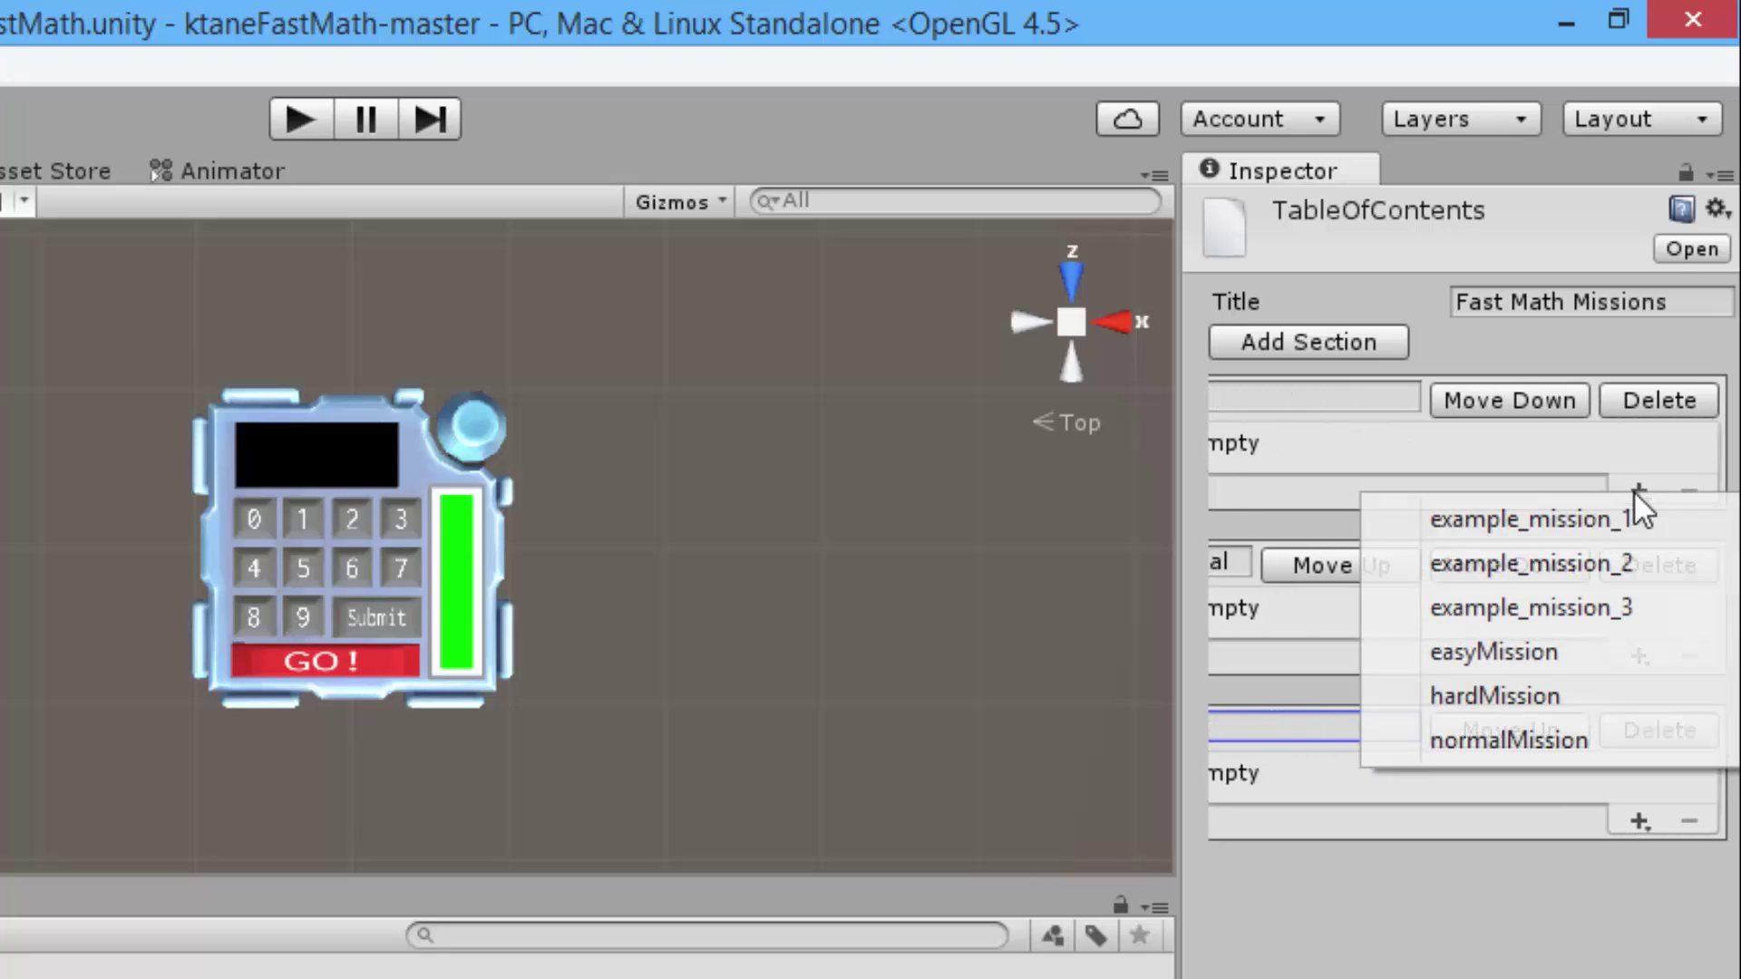
pyautogui.click(1625, 646)
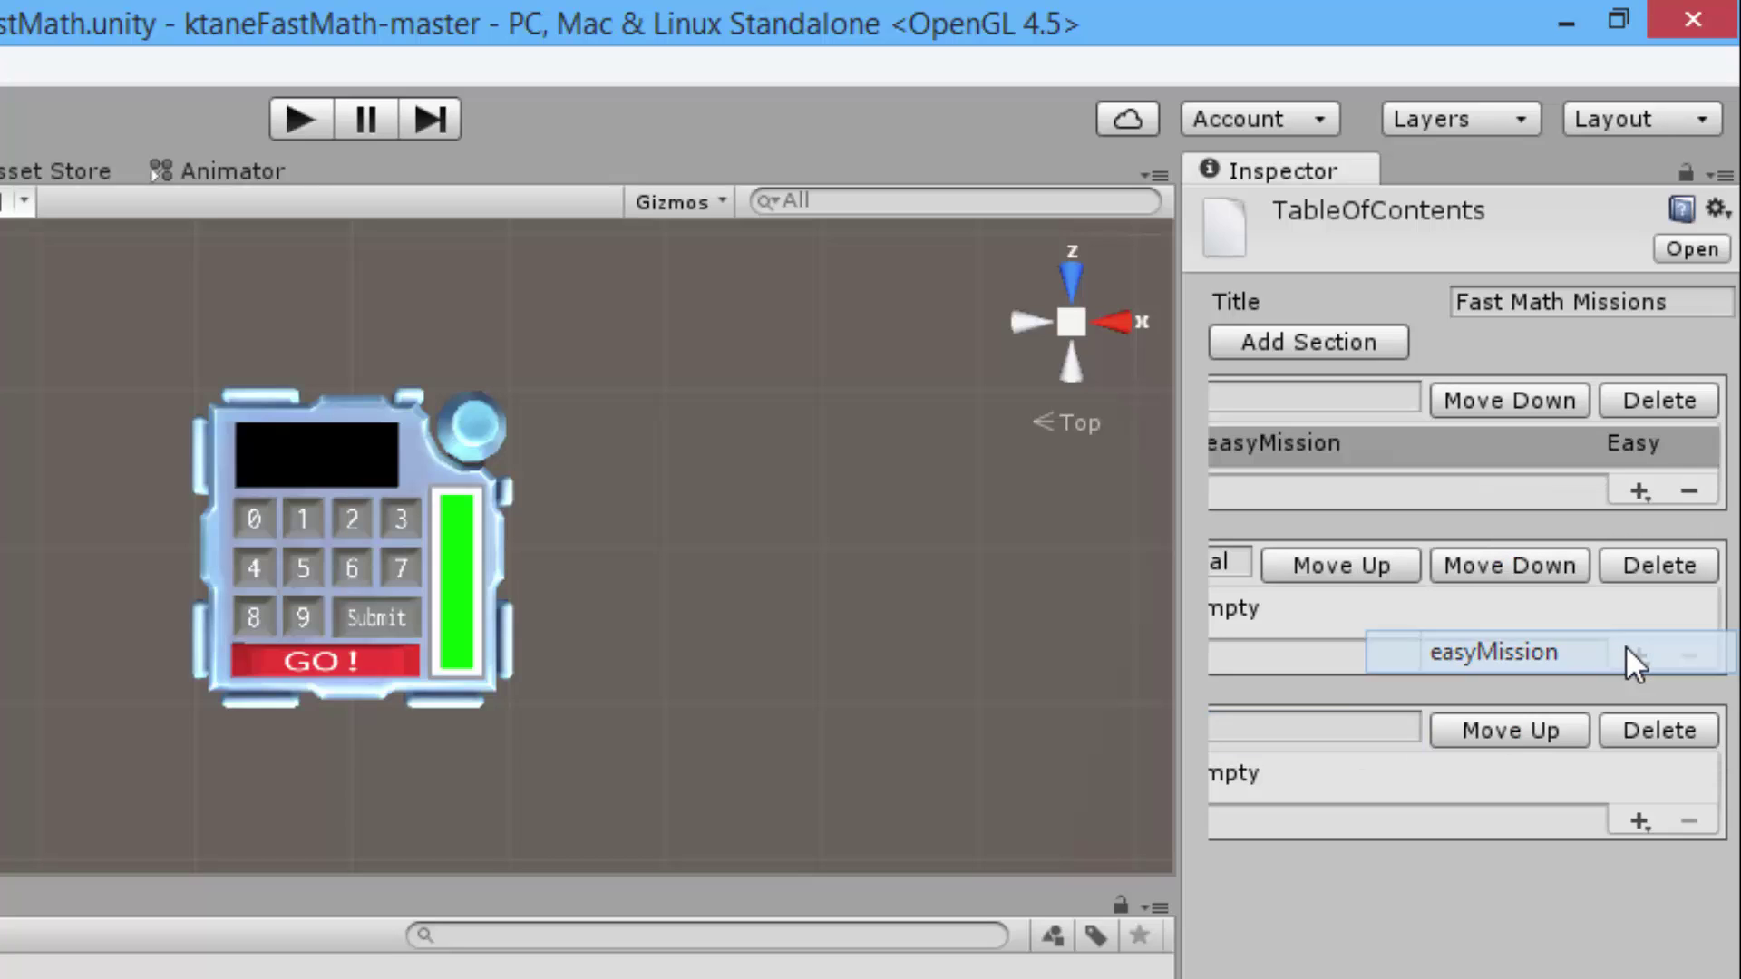
pyautogui.click(1632, 656)
pyautogui.click(1582, 894)
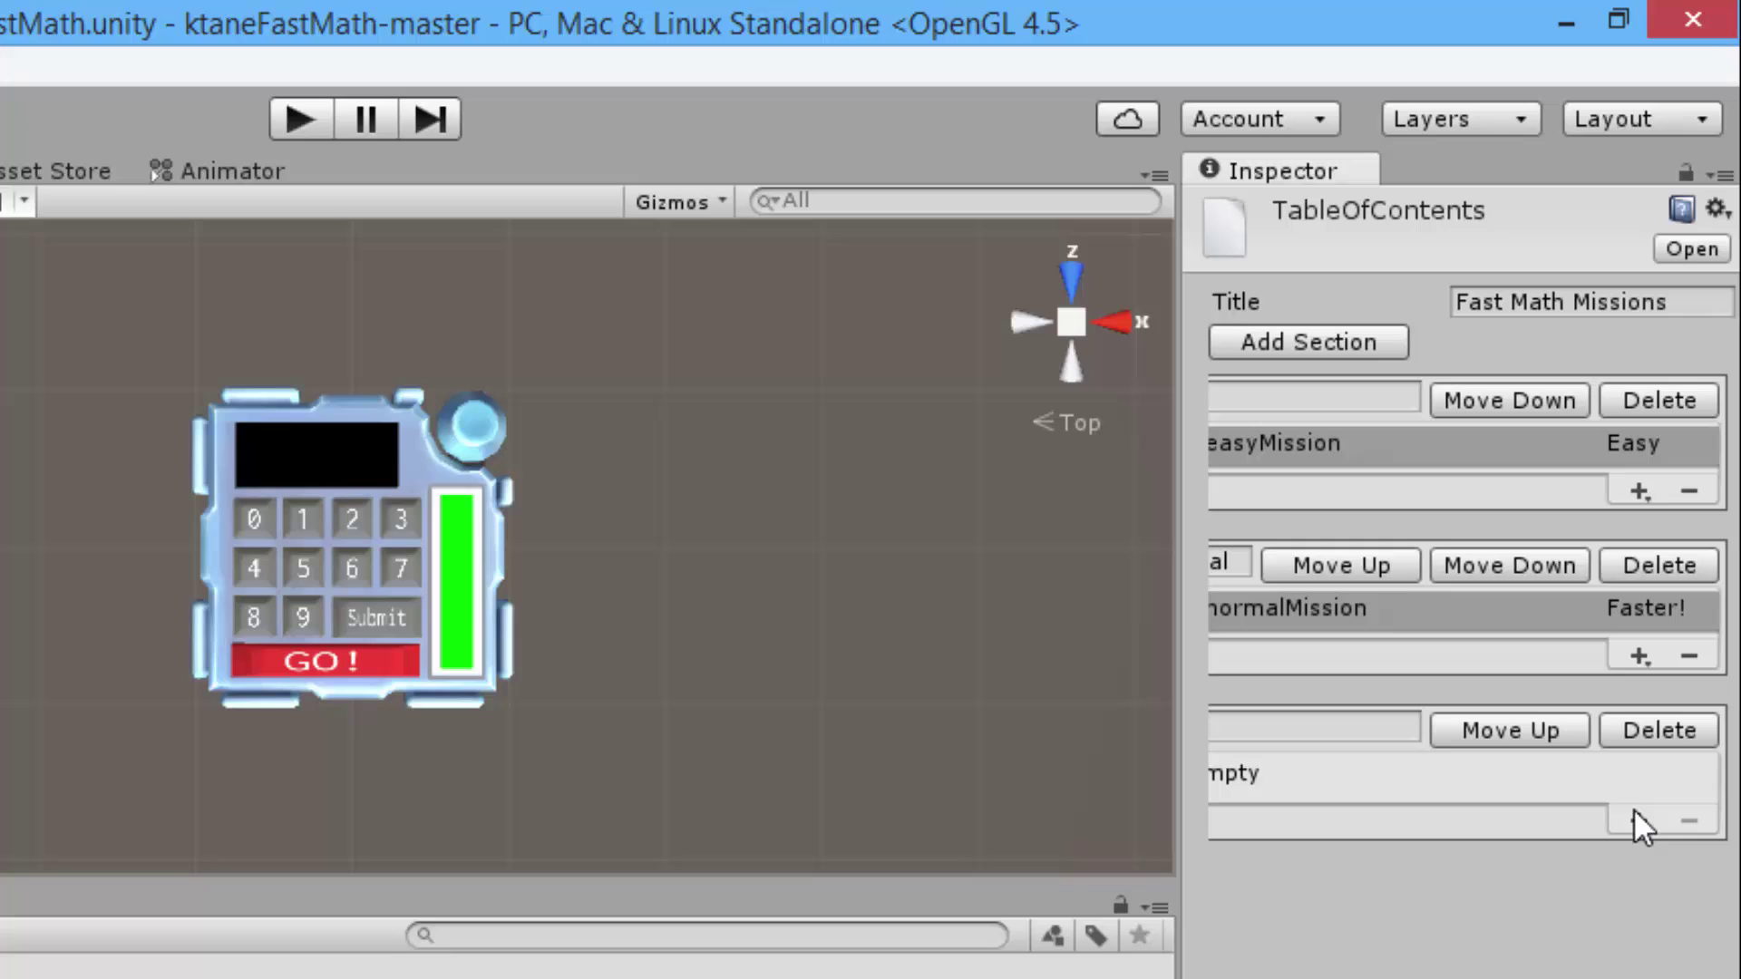
pyautogui.click(1639, 820)
pyautogui.click(1505, 953)
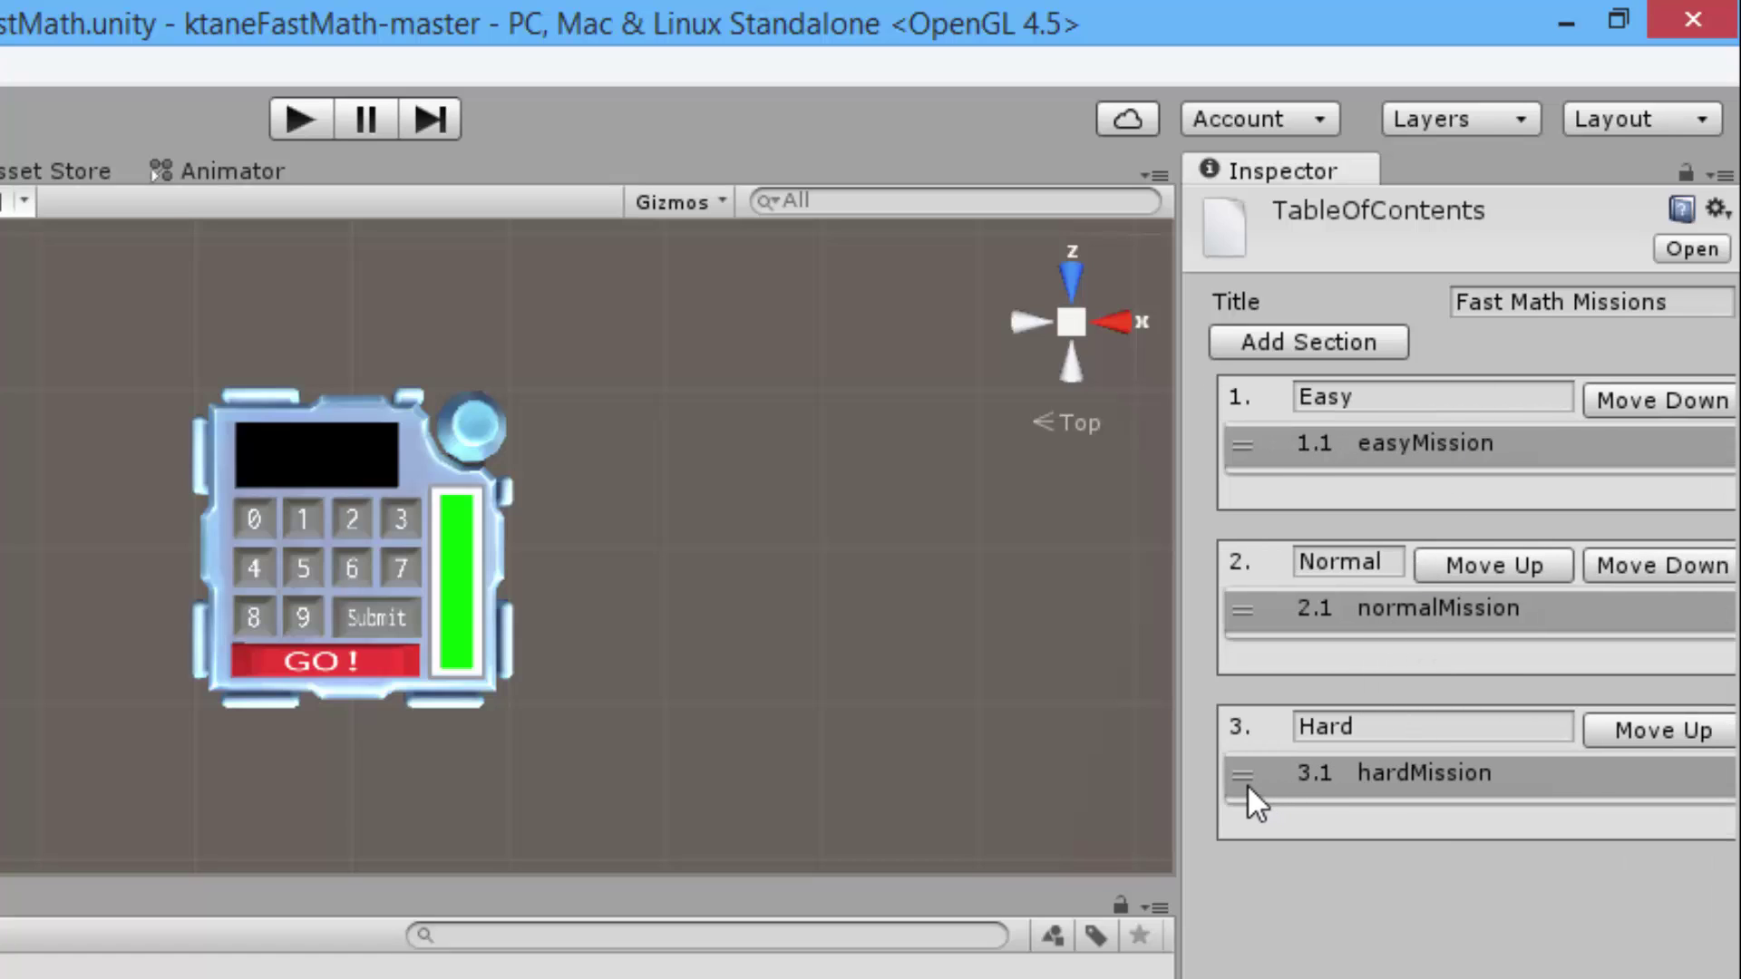
# Move the Easy section below Normal, then back to first place
pyautogui.click(1251, 609)
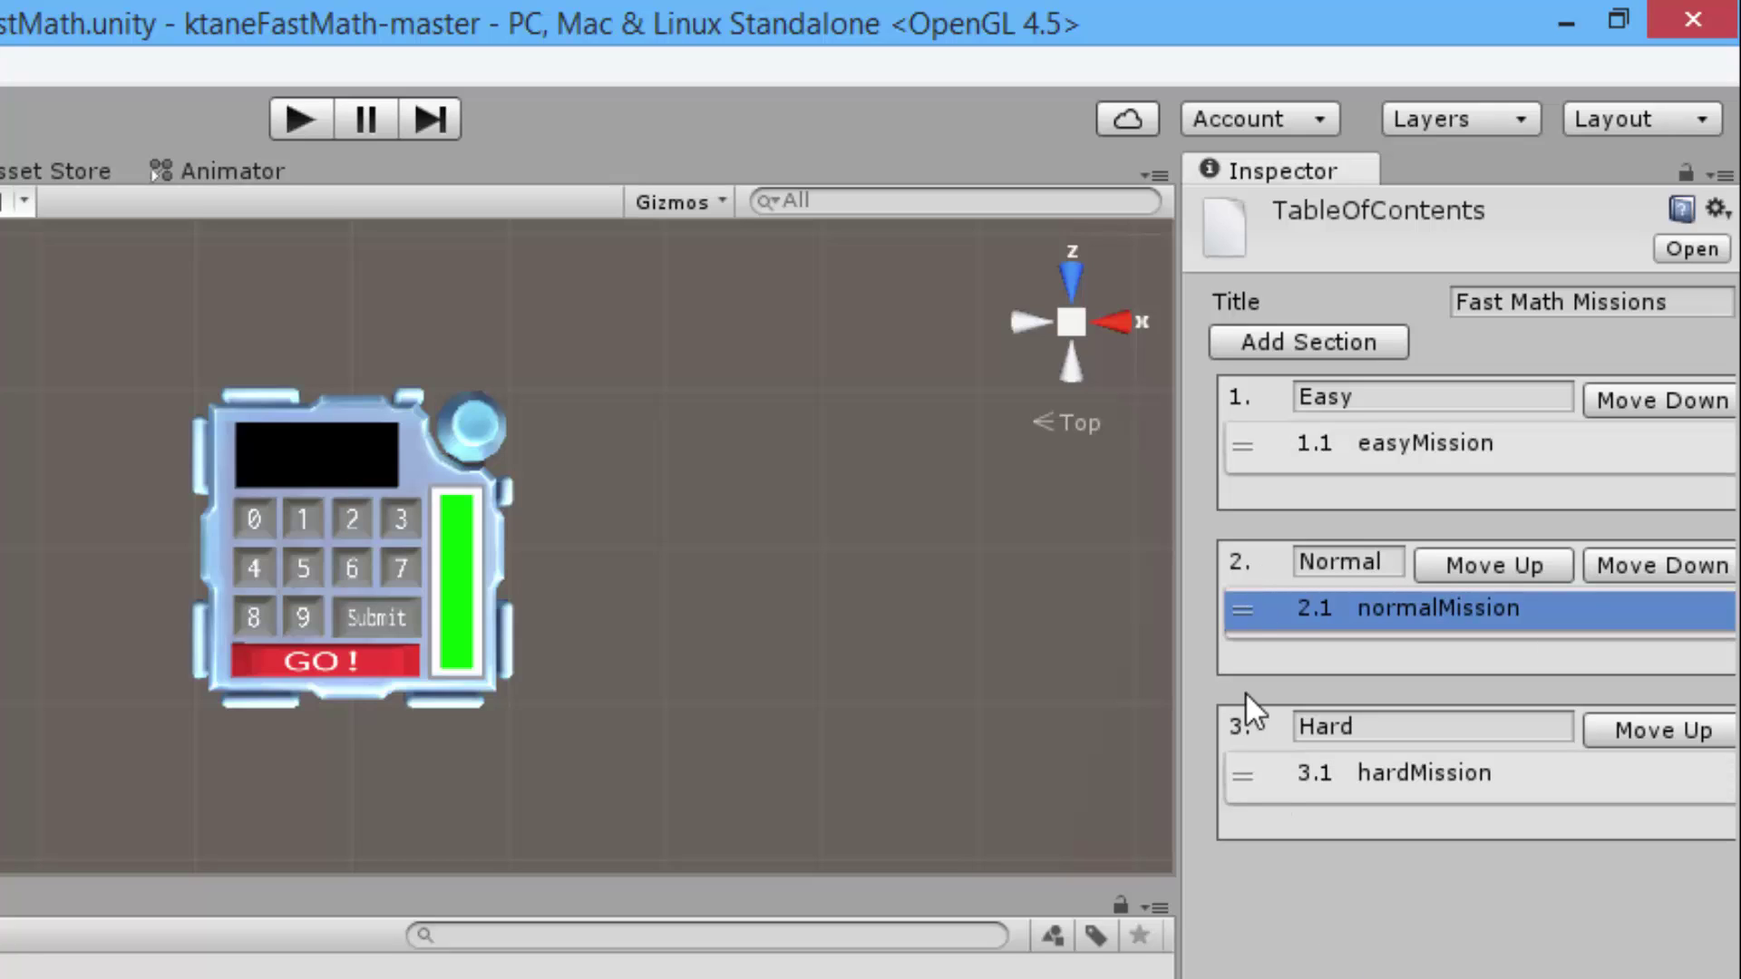
pyautogui.click(1256, 444)
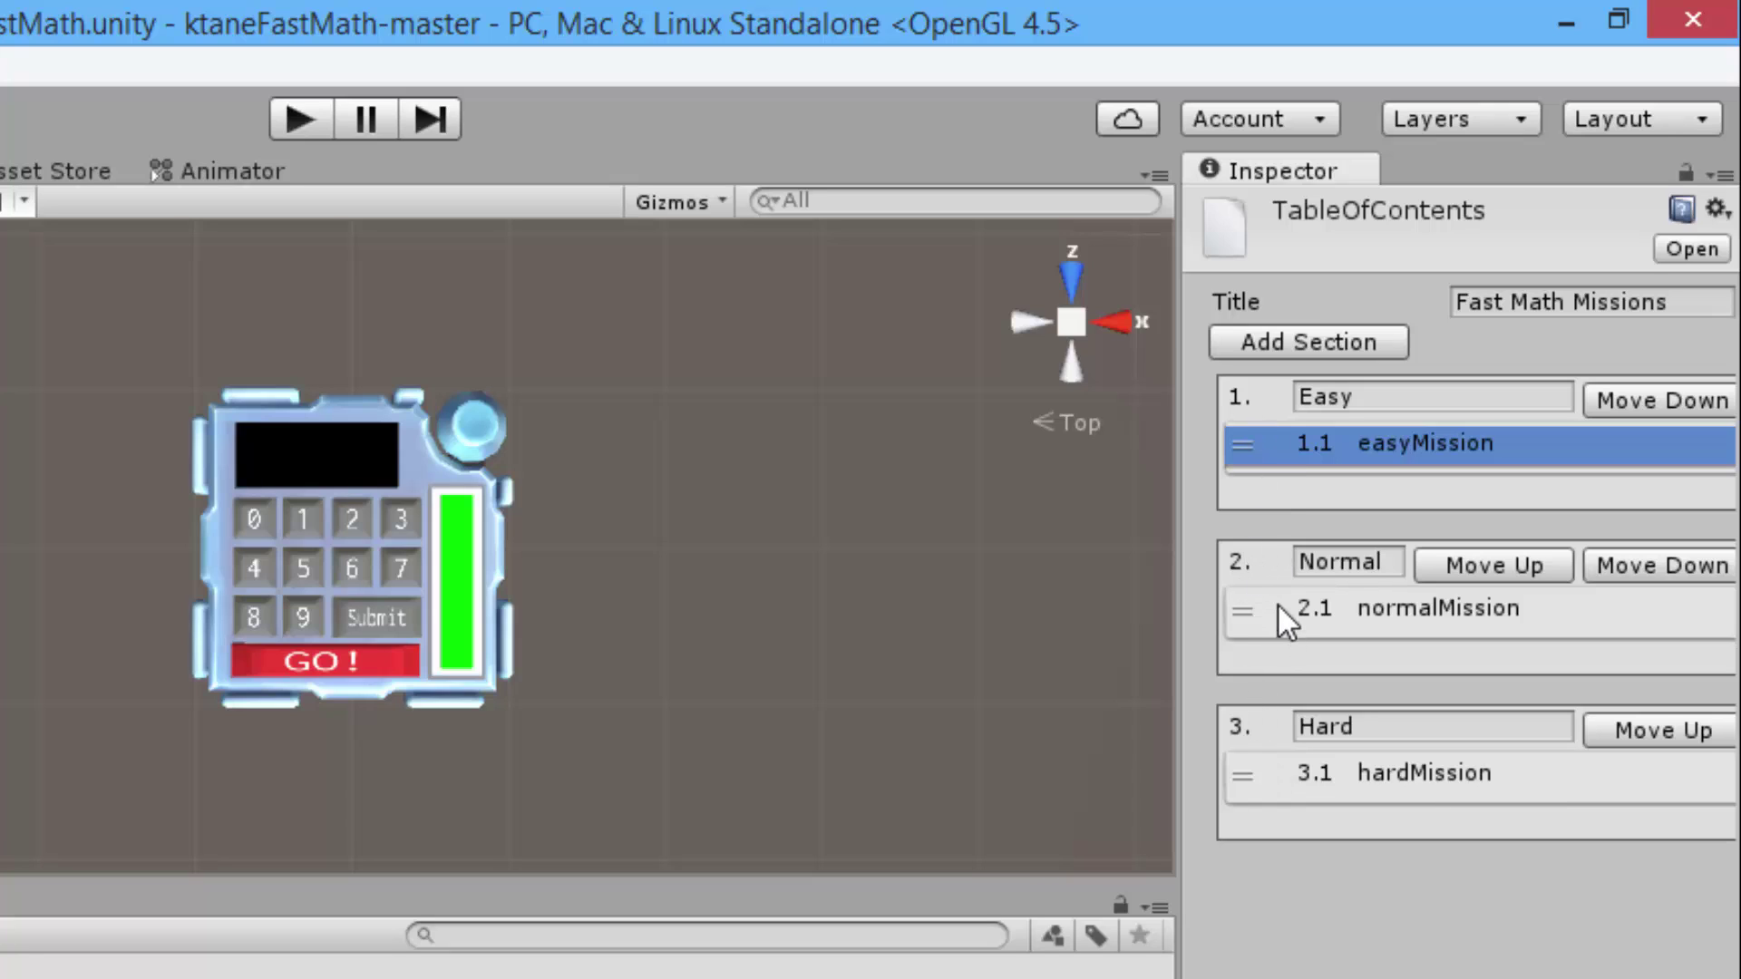
pyautogui.click(1605, 399)
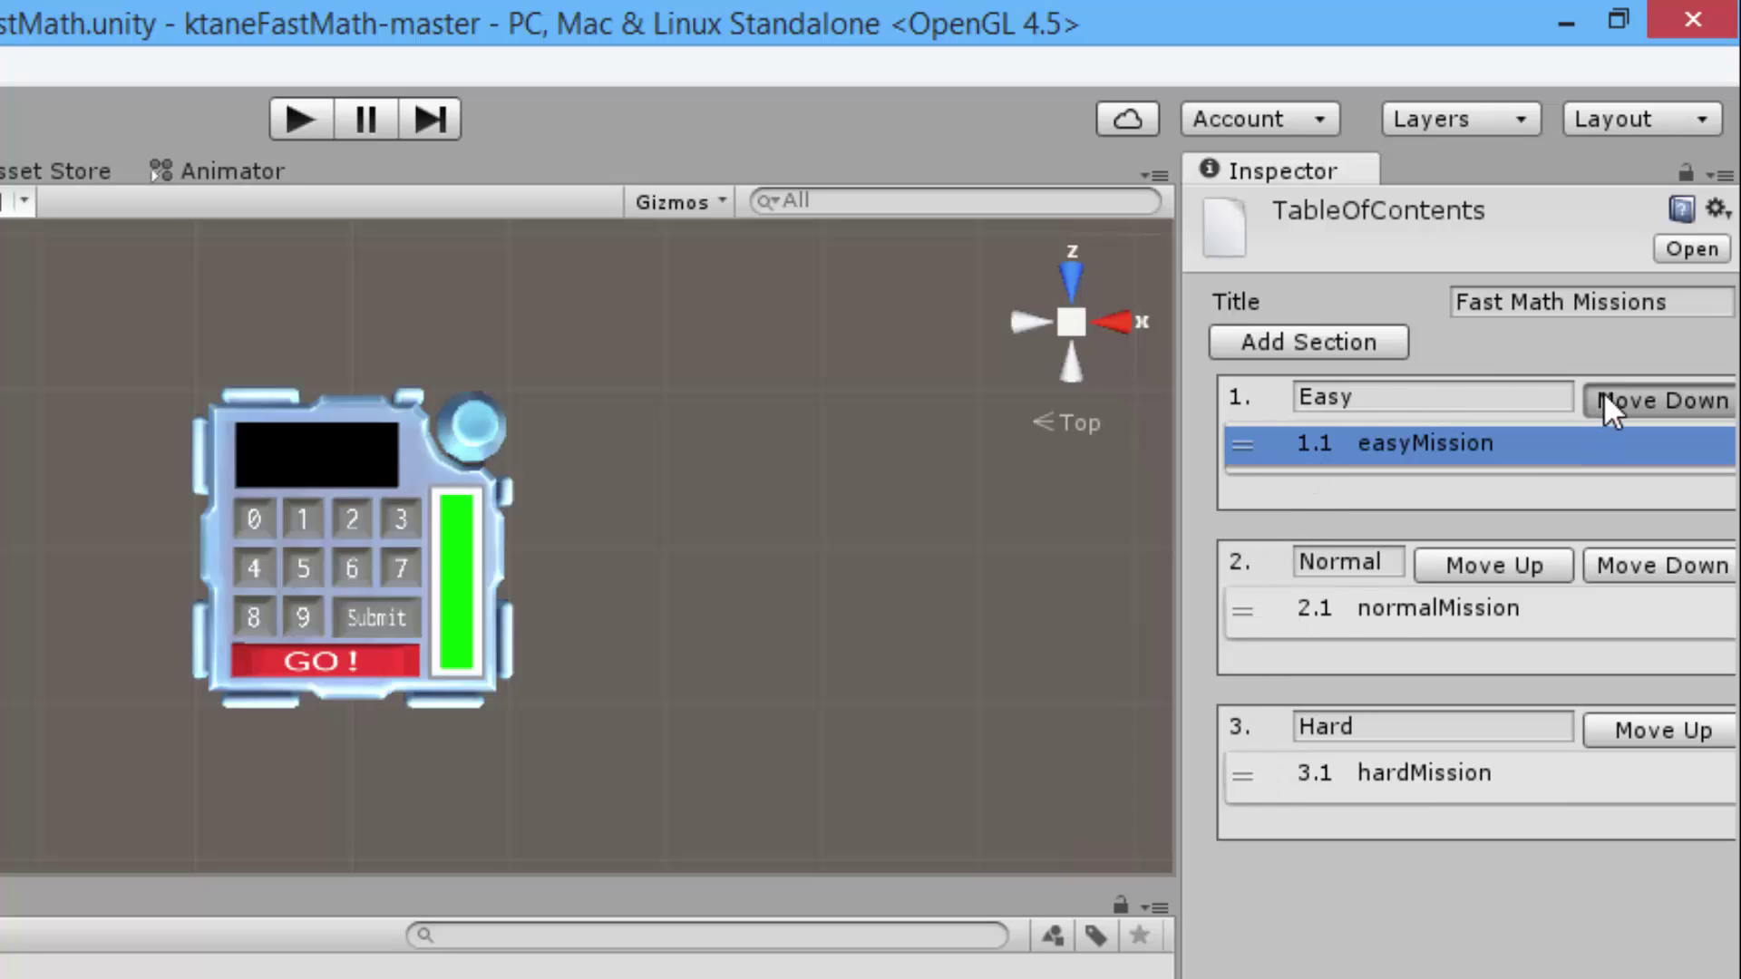
pyautogui.click(1491, 568)
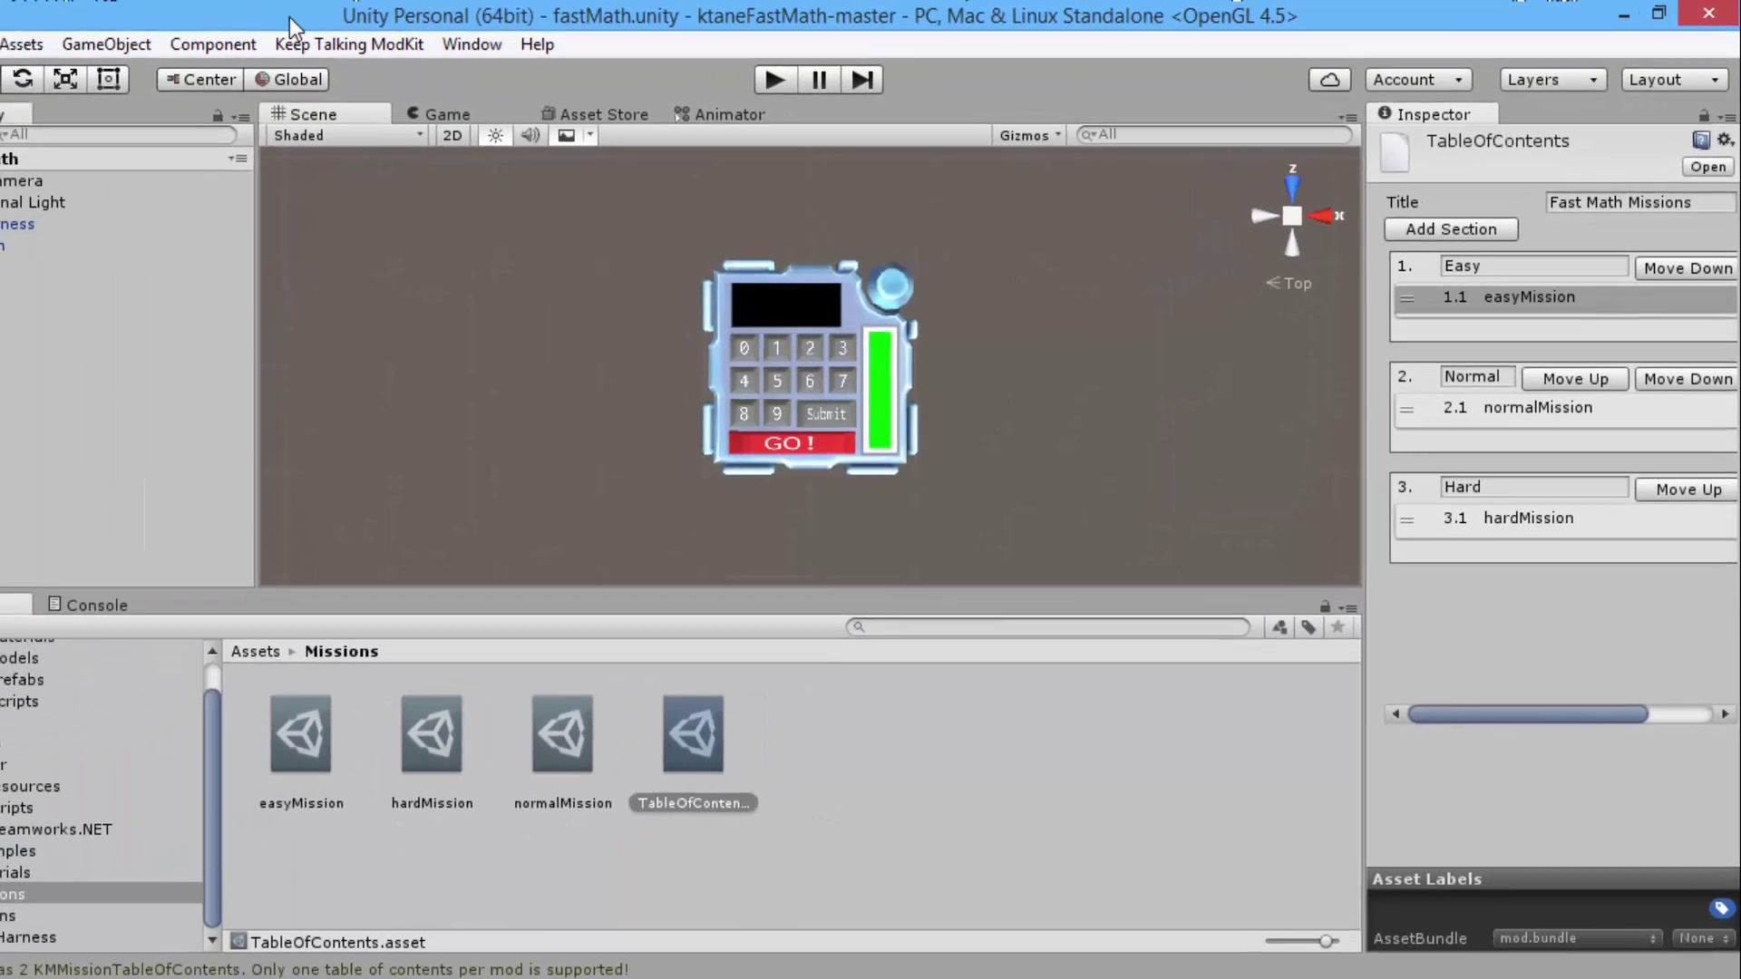
# Review the TableOfContents and the easy, normal and hard mission assets' settings
pyautogui.click(304, 735)
pyautogui.click(933, 861)
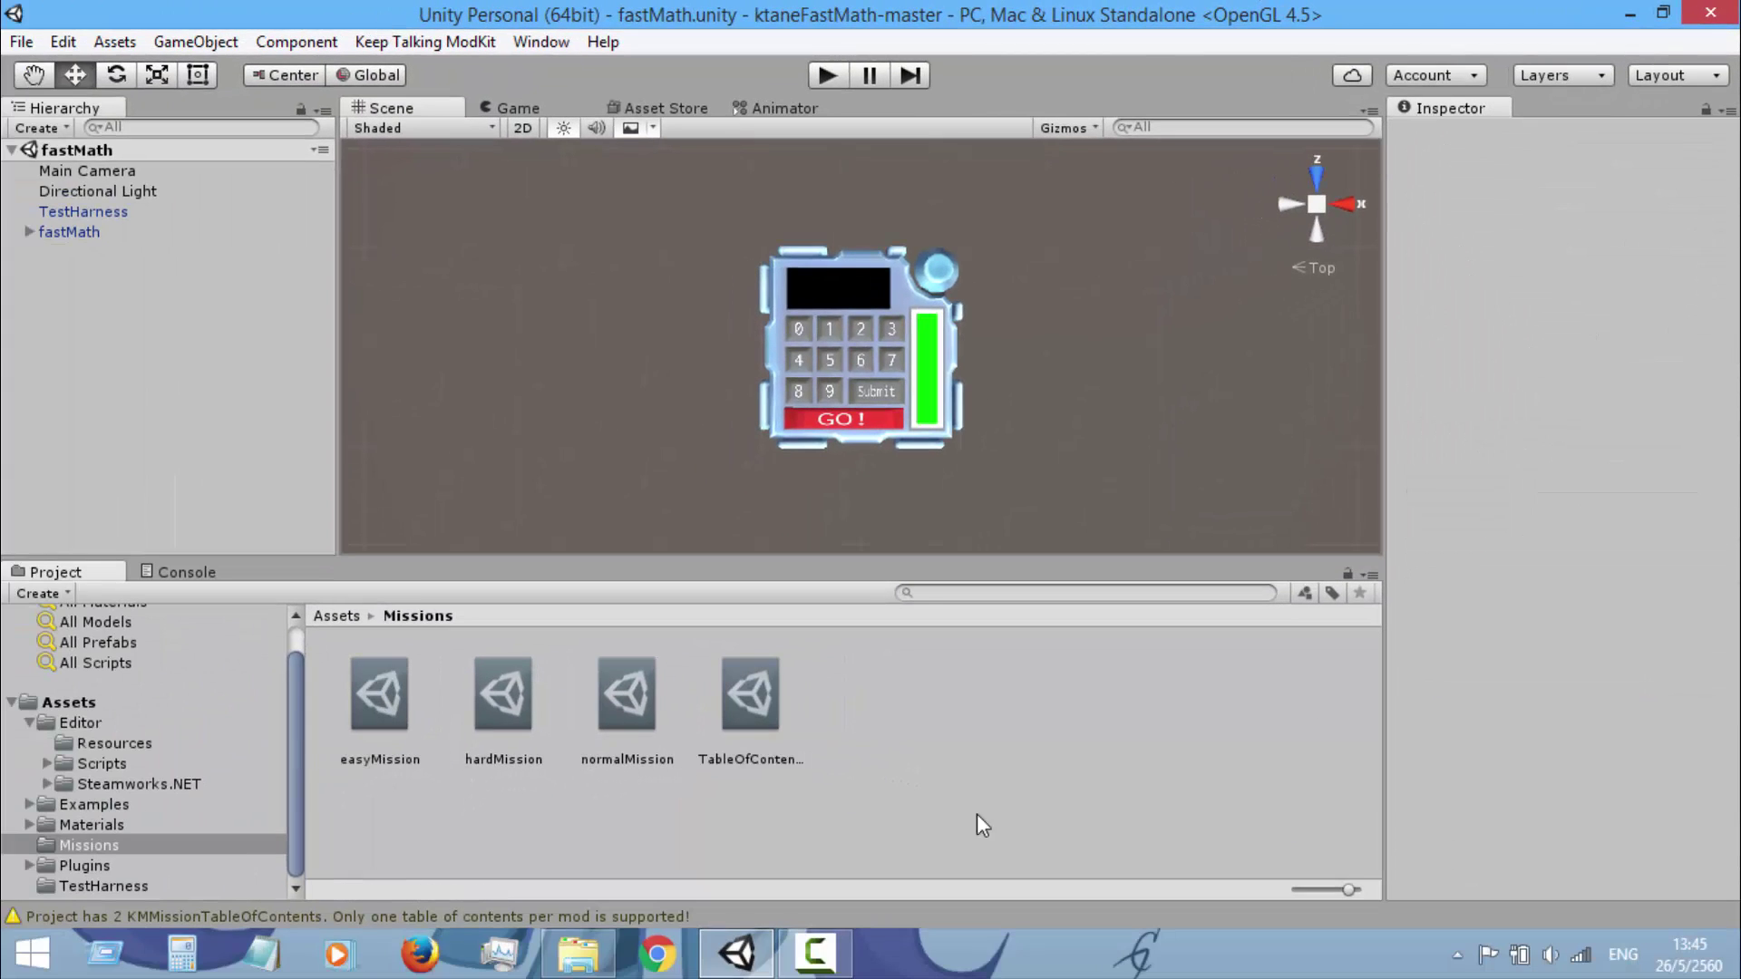
pyautogui.click(756, 699)
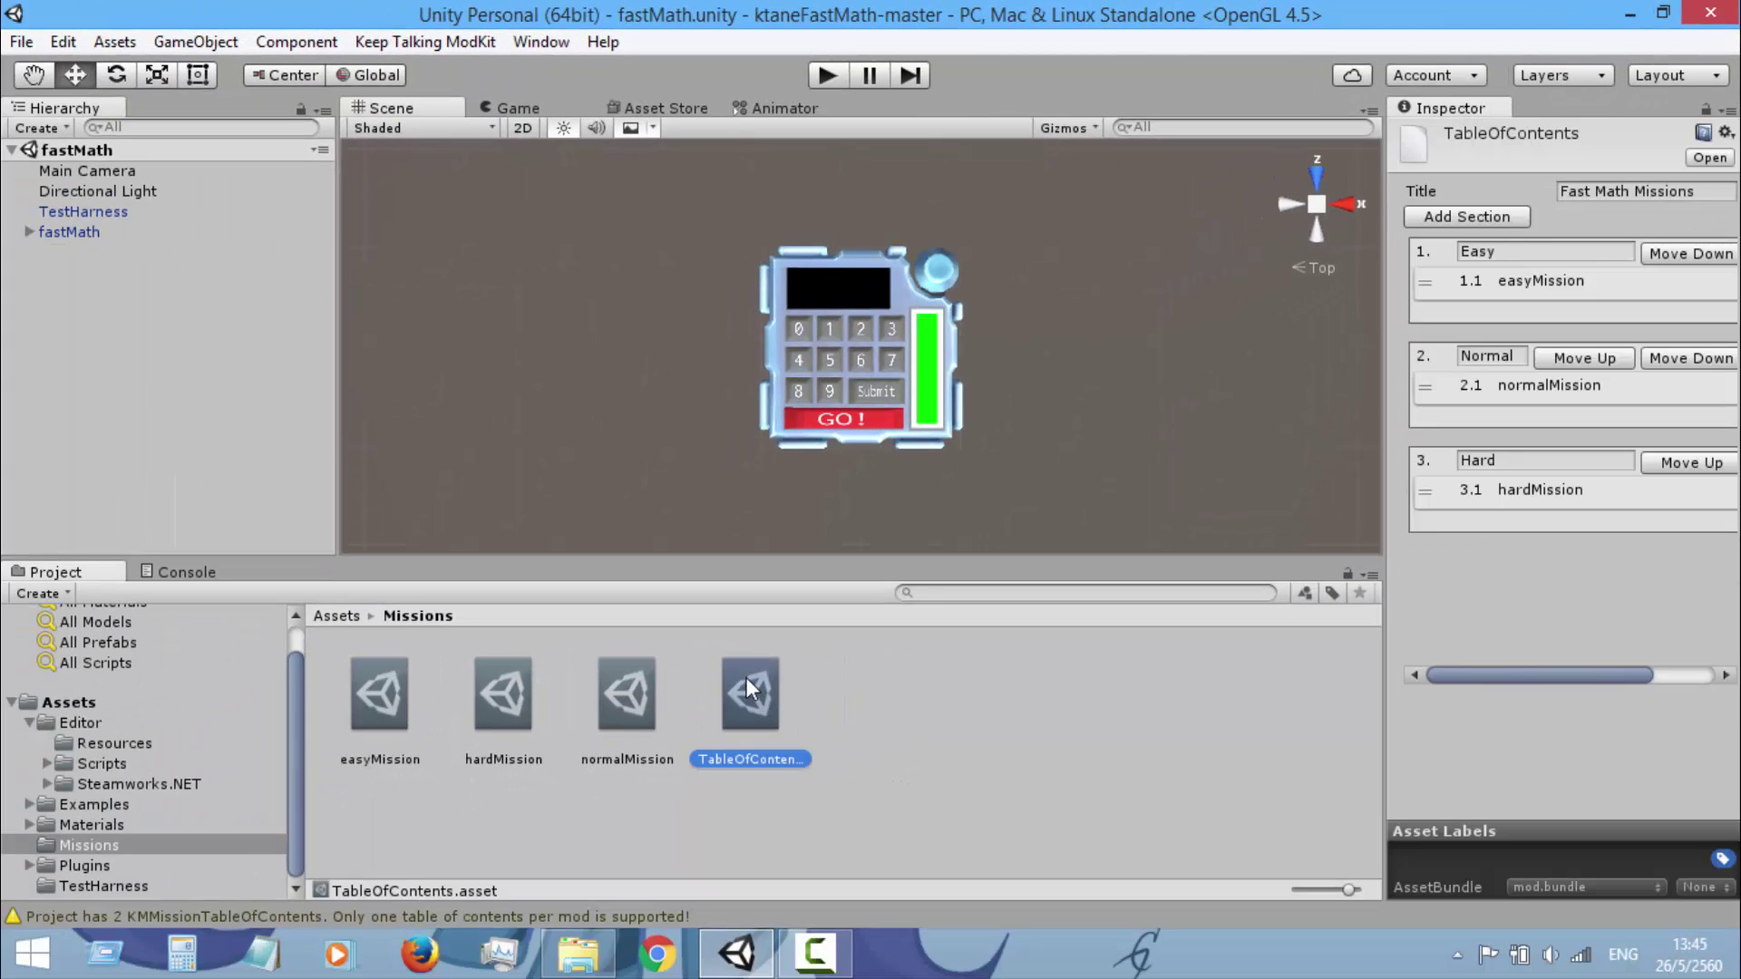
pyautogui.click(645, 682)
pyautogui.click(490, 707)
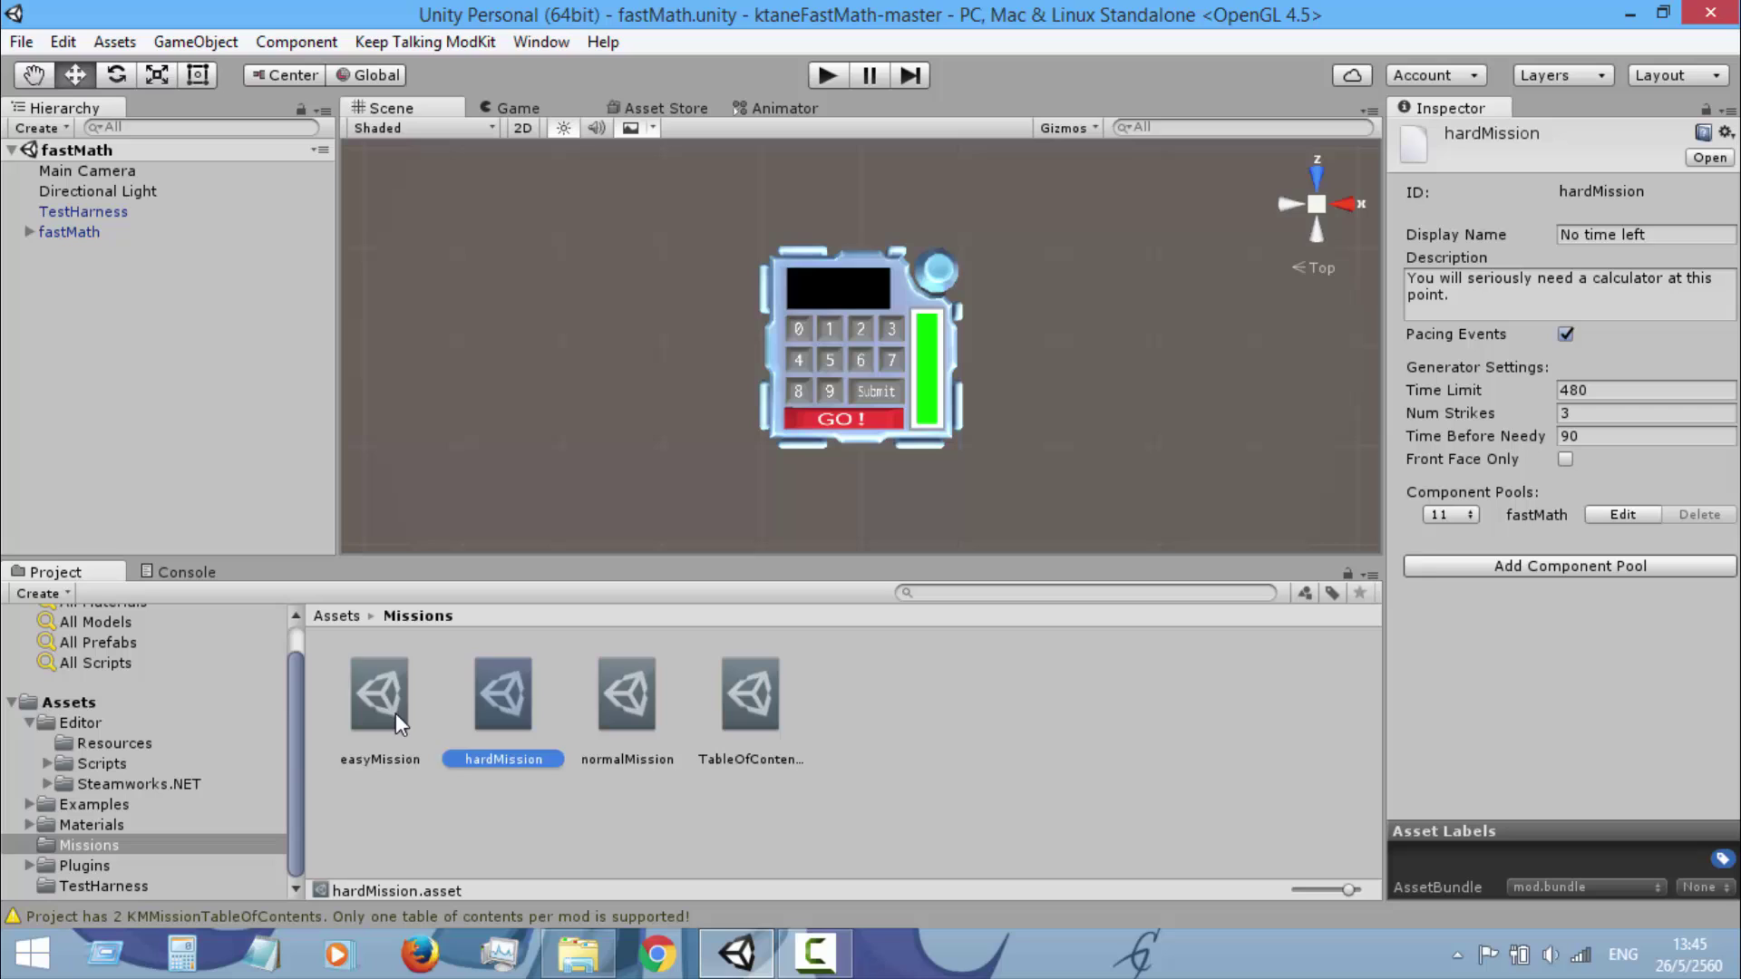
pyautogui.click(395, 713)
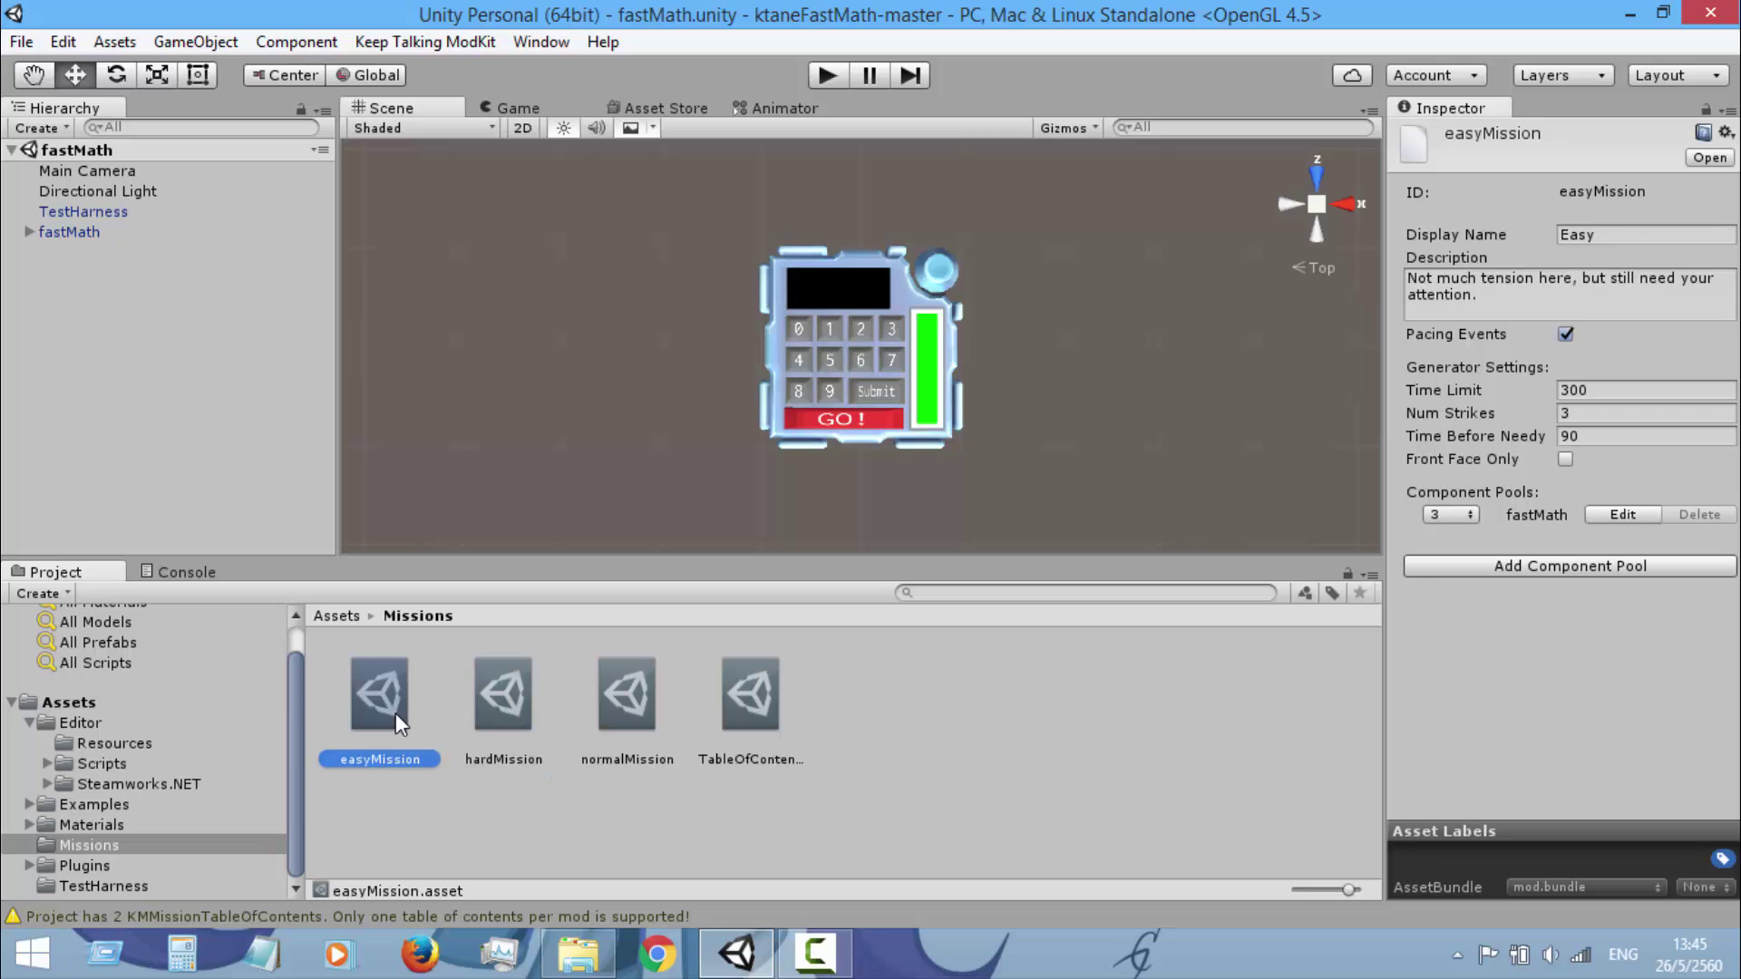
# Build the mod's asset bundle from the Keep Talking ModKit menu
pyautogui.click(868, 737)
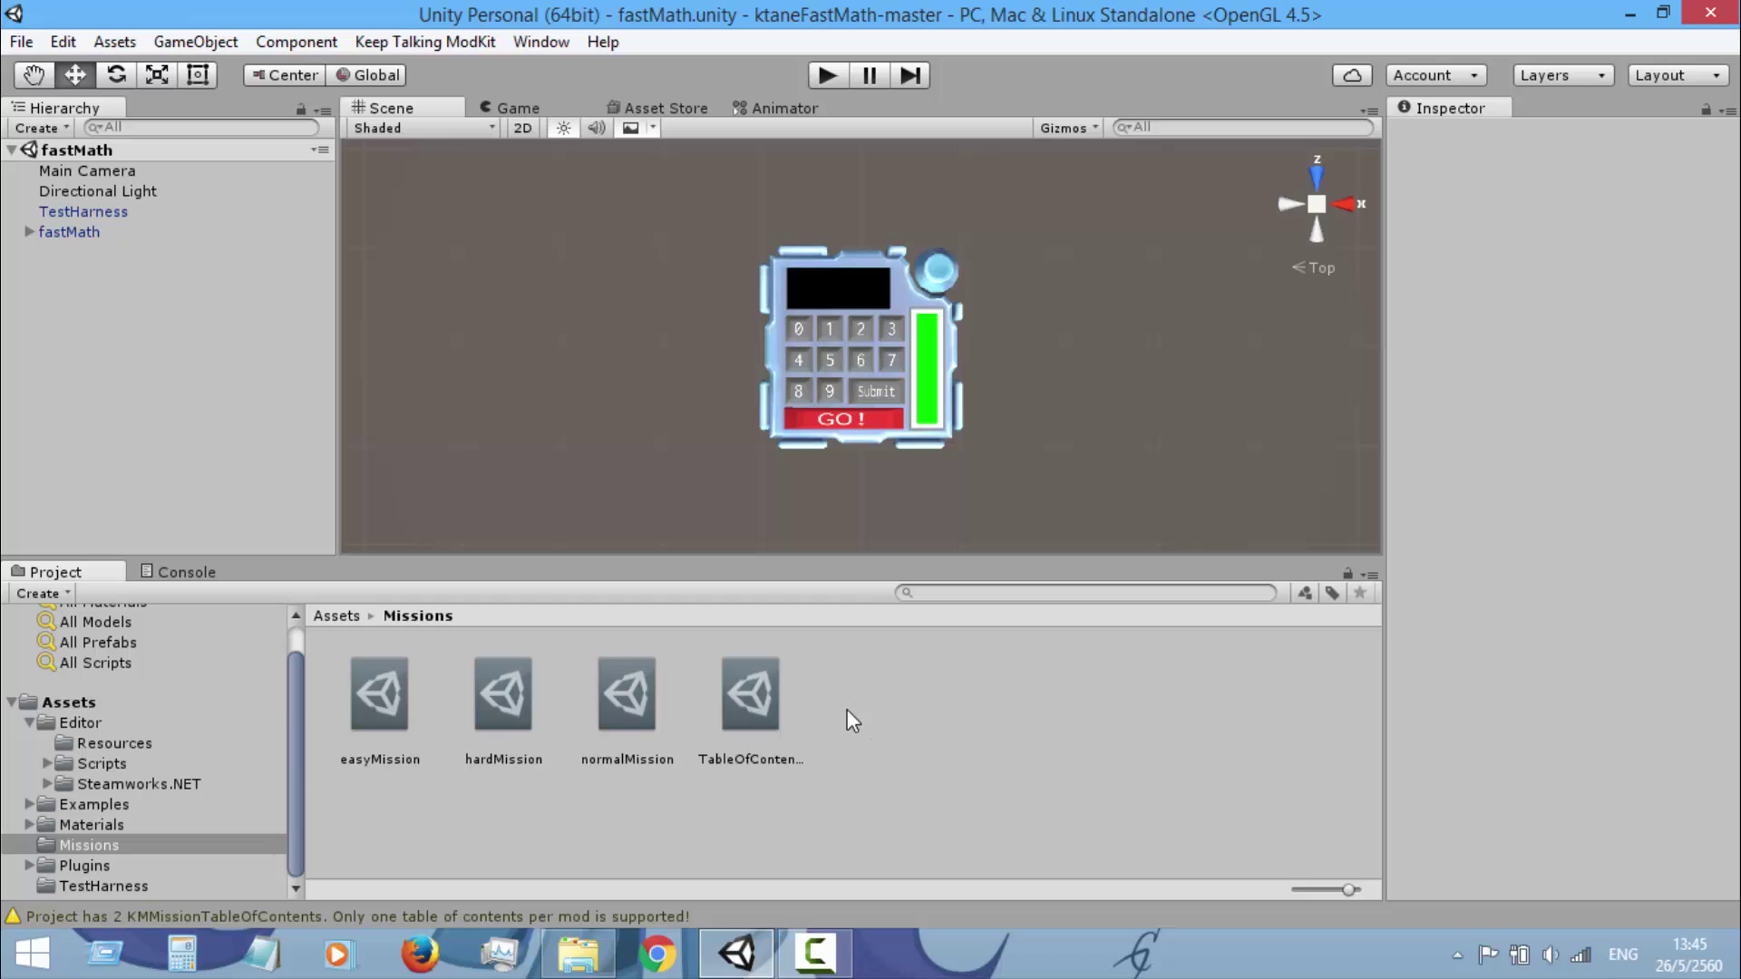
pyautogui.click(464, 42)
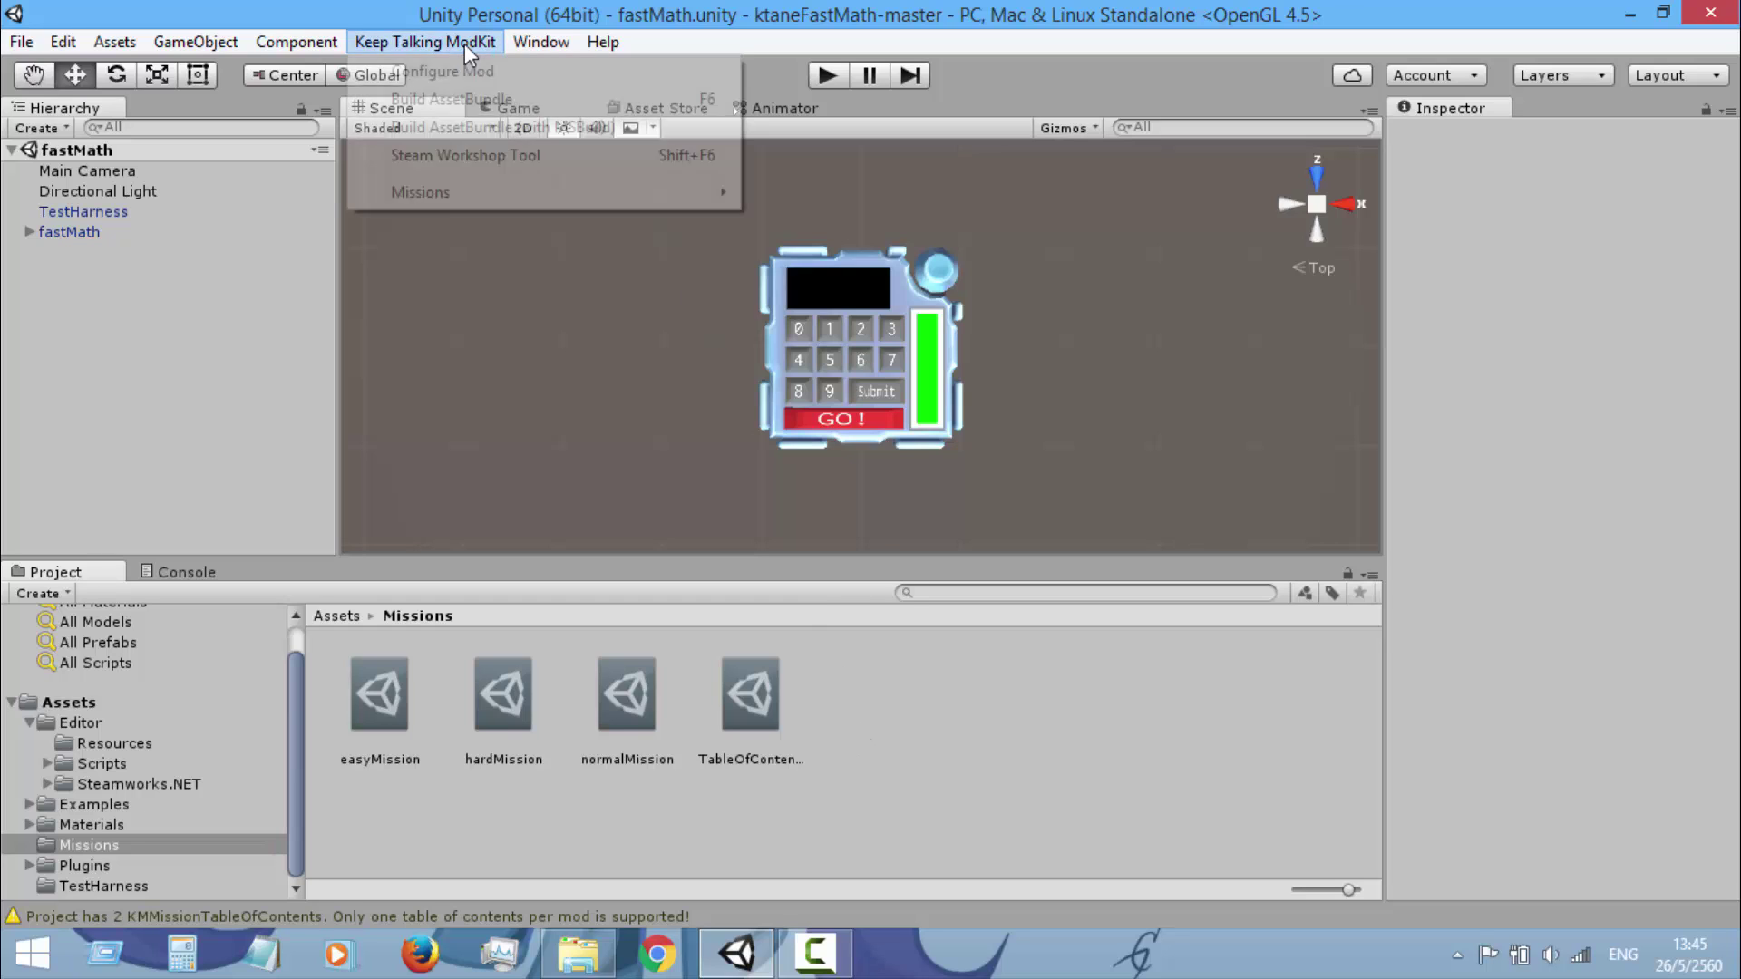
pyautogui.click(483, 100)
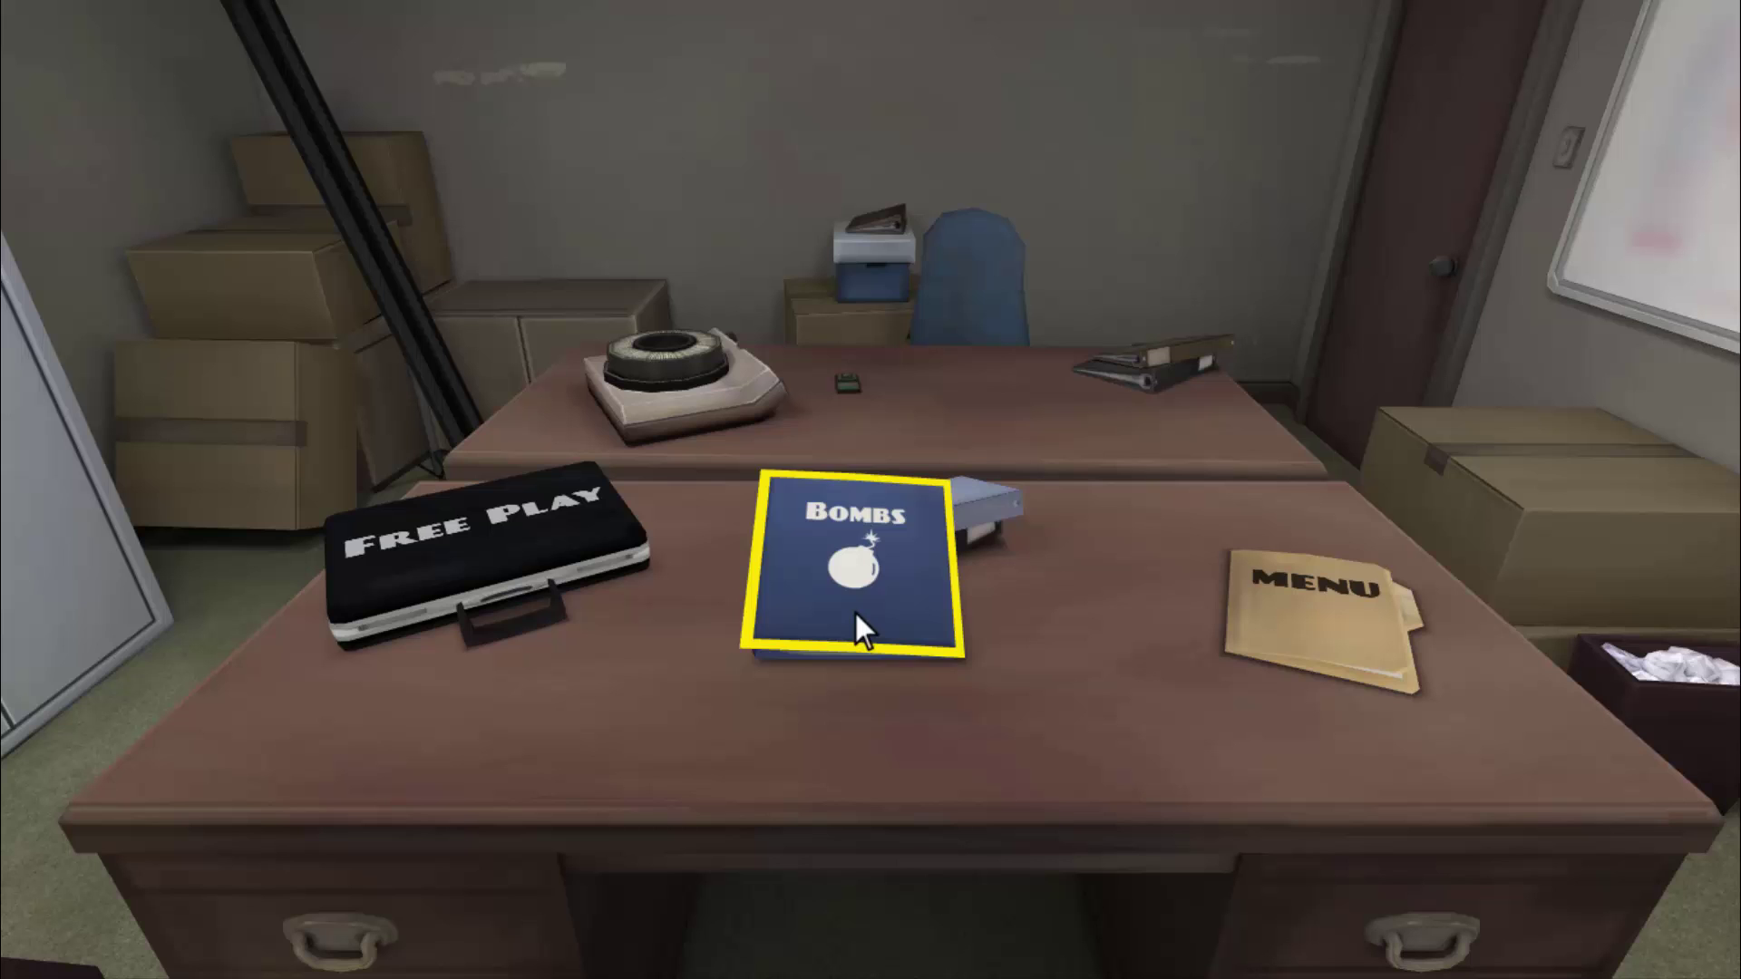
pyautogui.click(869, 585)
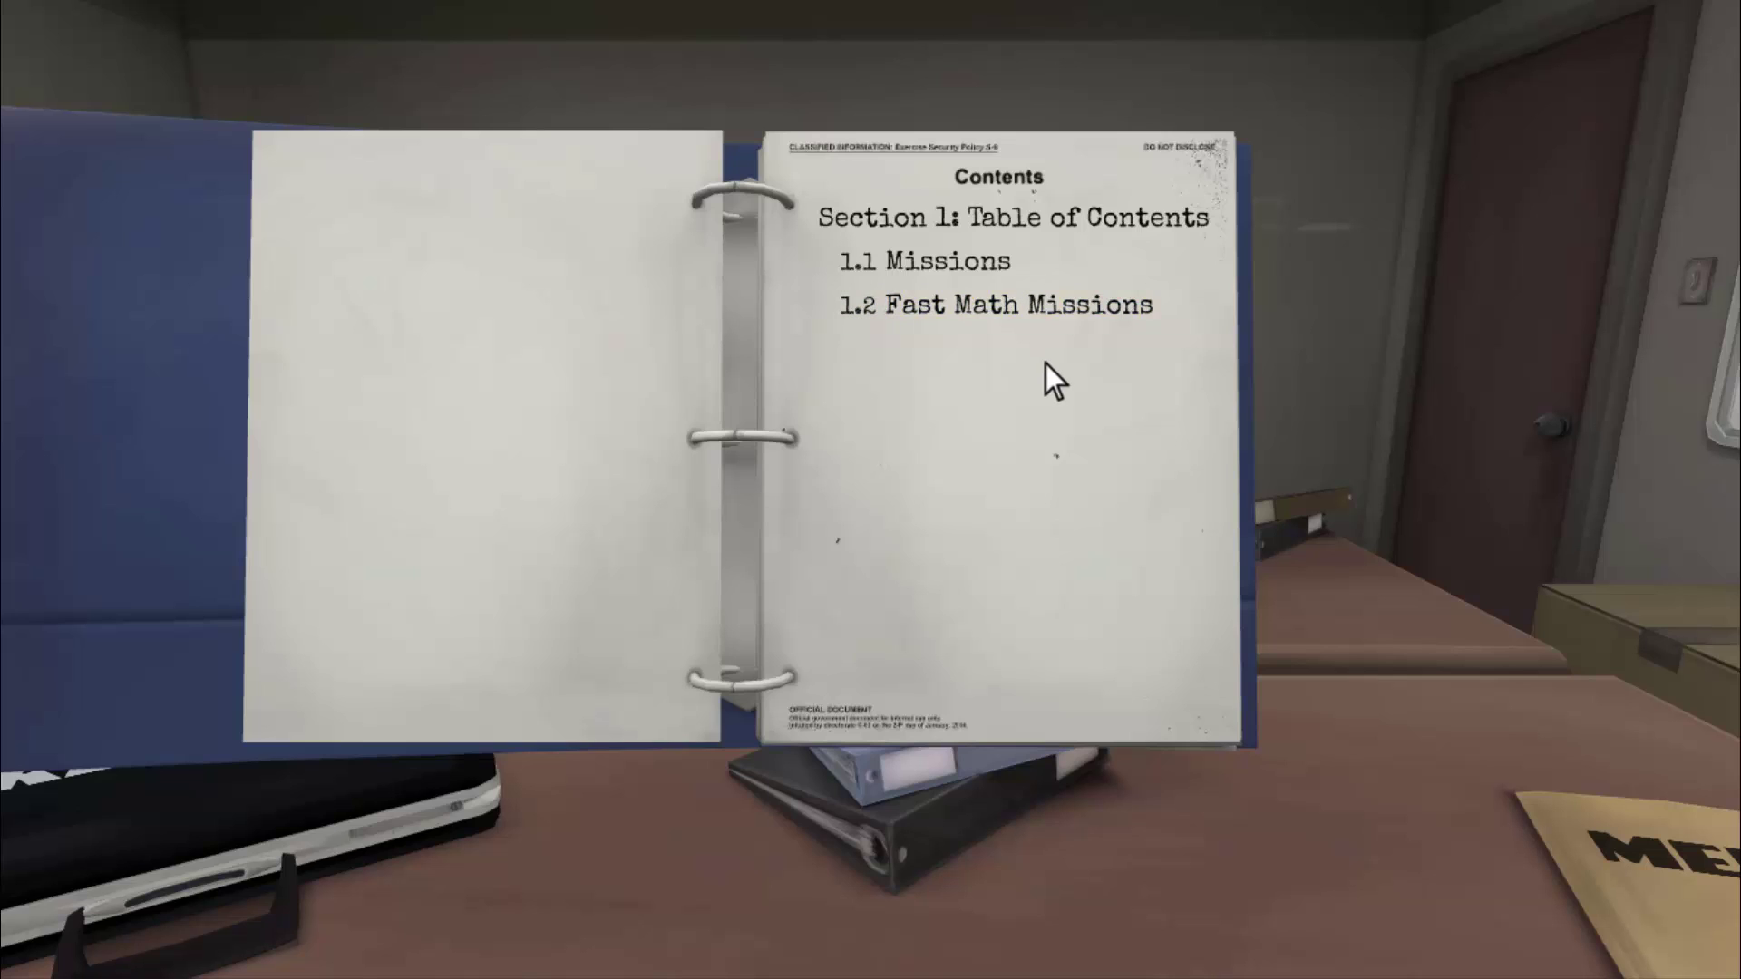
pyautogui.click(1071, 318)
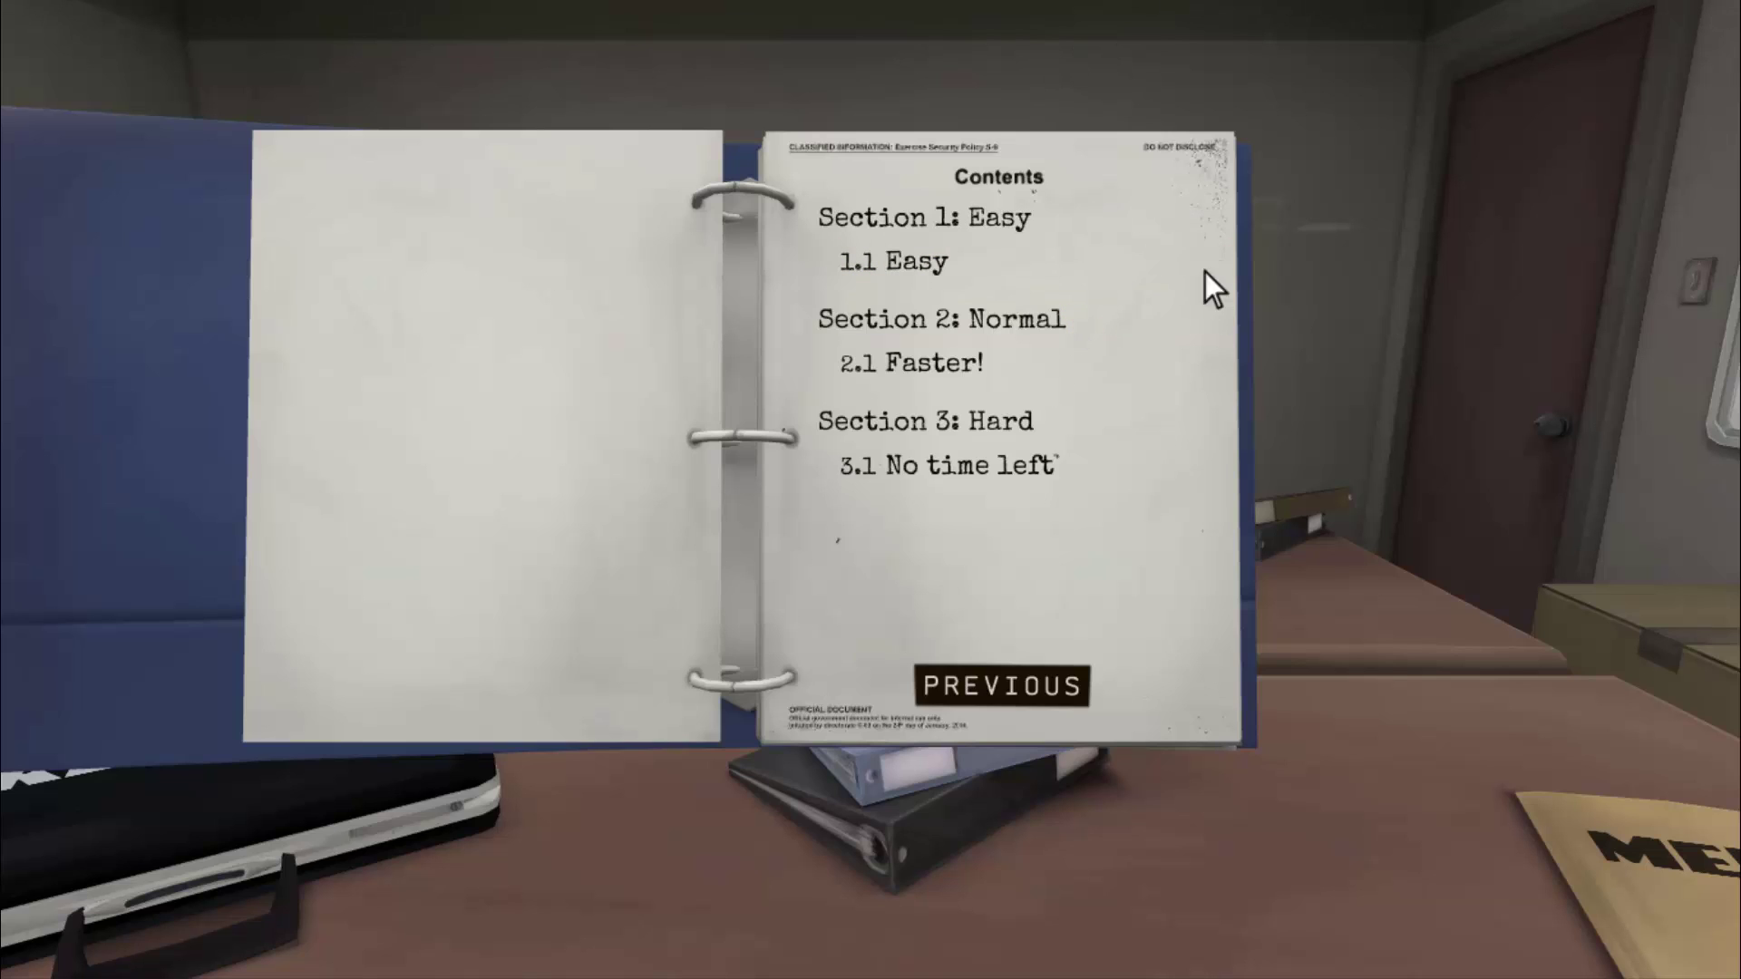
pyautogui.click(1042, 261)
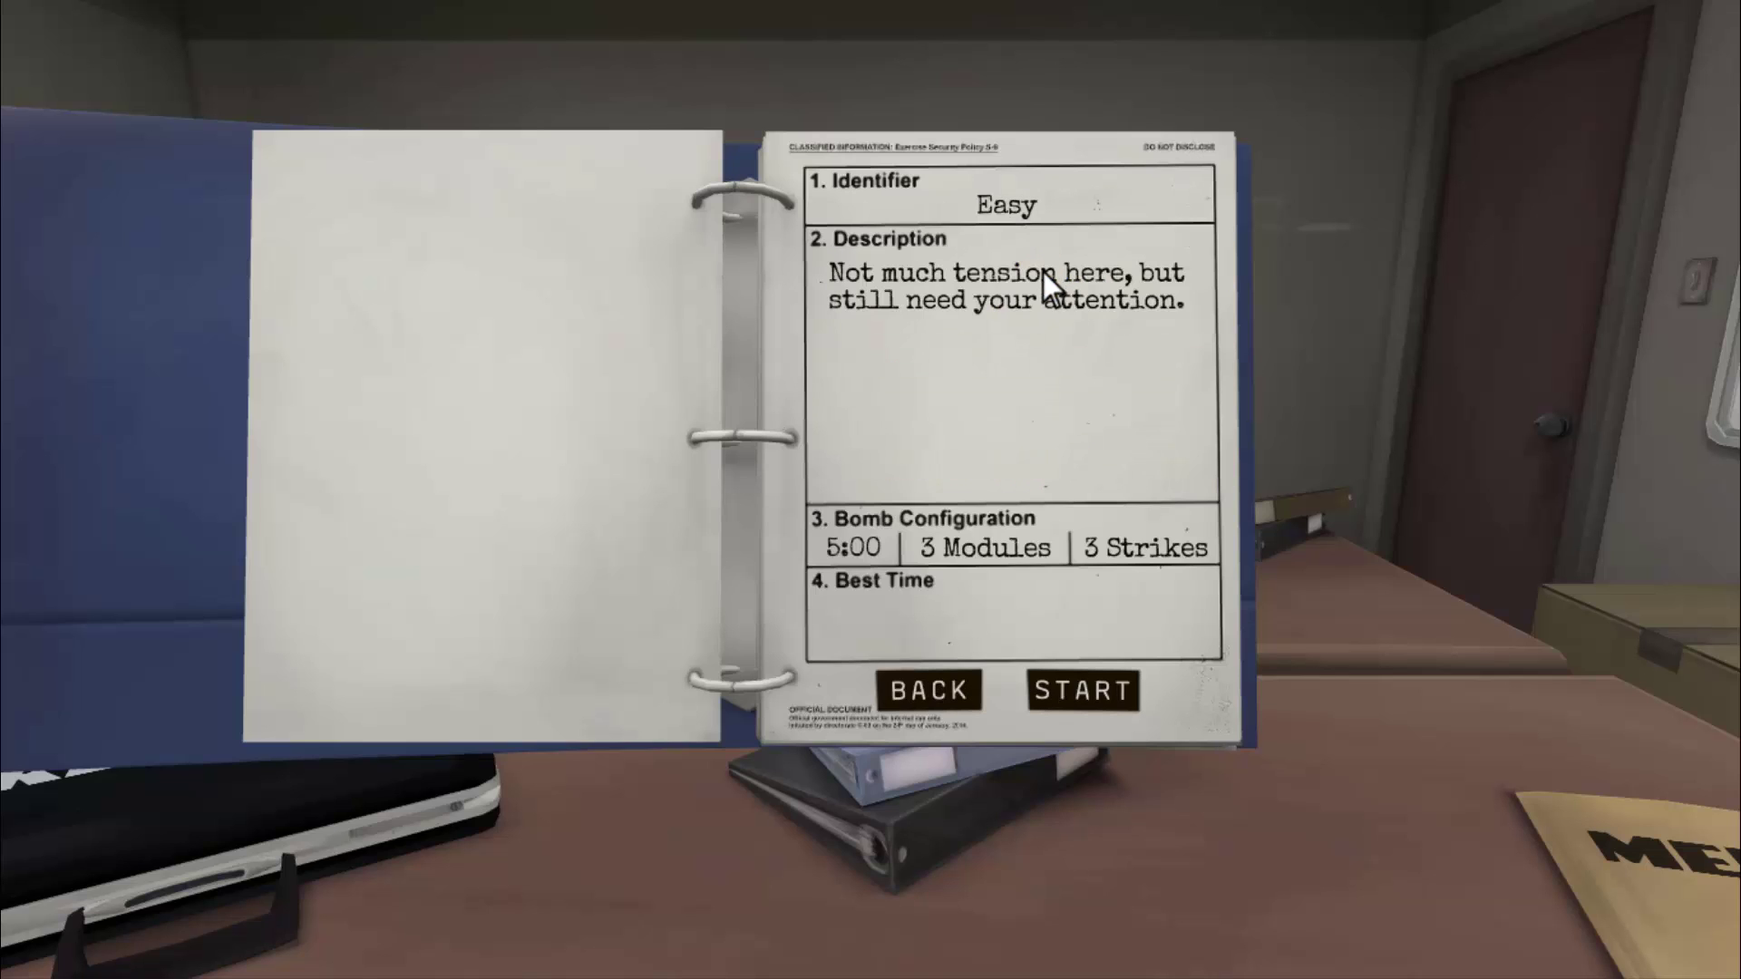
pyautogui.click(885, 689)
pyautogui.click(961, 372)
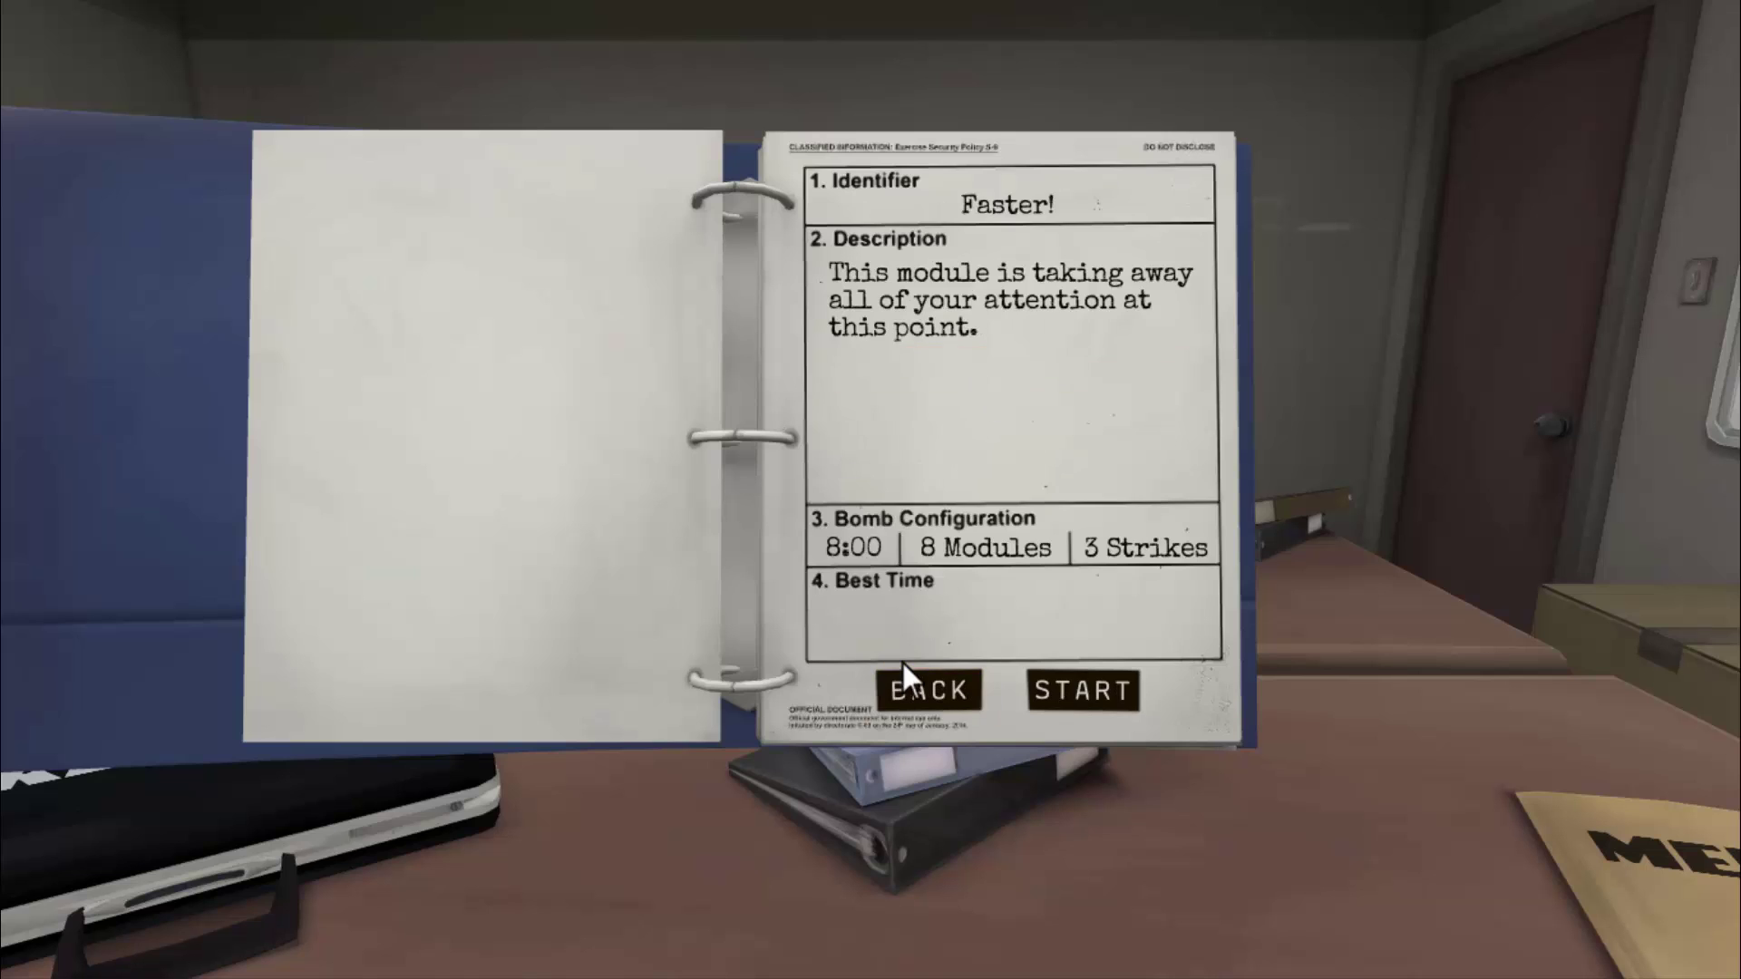
pyautogui.click(901, 666)
pyautogui.click(983, 466)
pyautogui.click(926, 687)
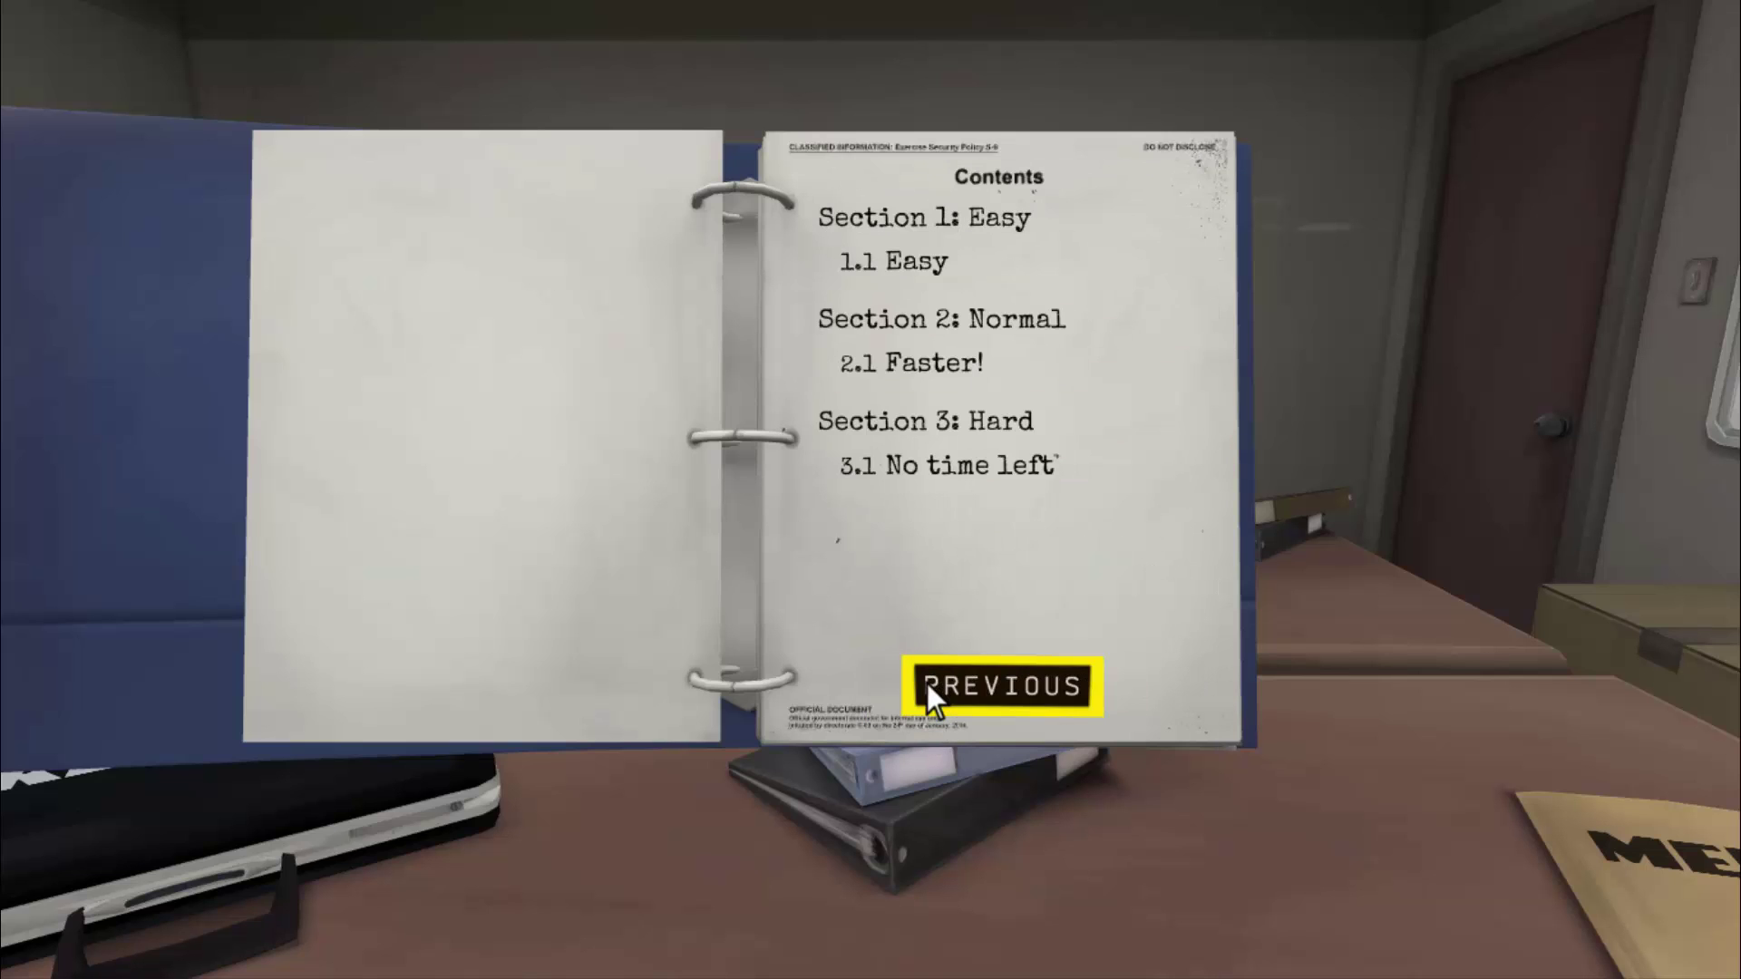
pyautogui.click(1125, 252)
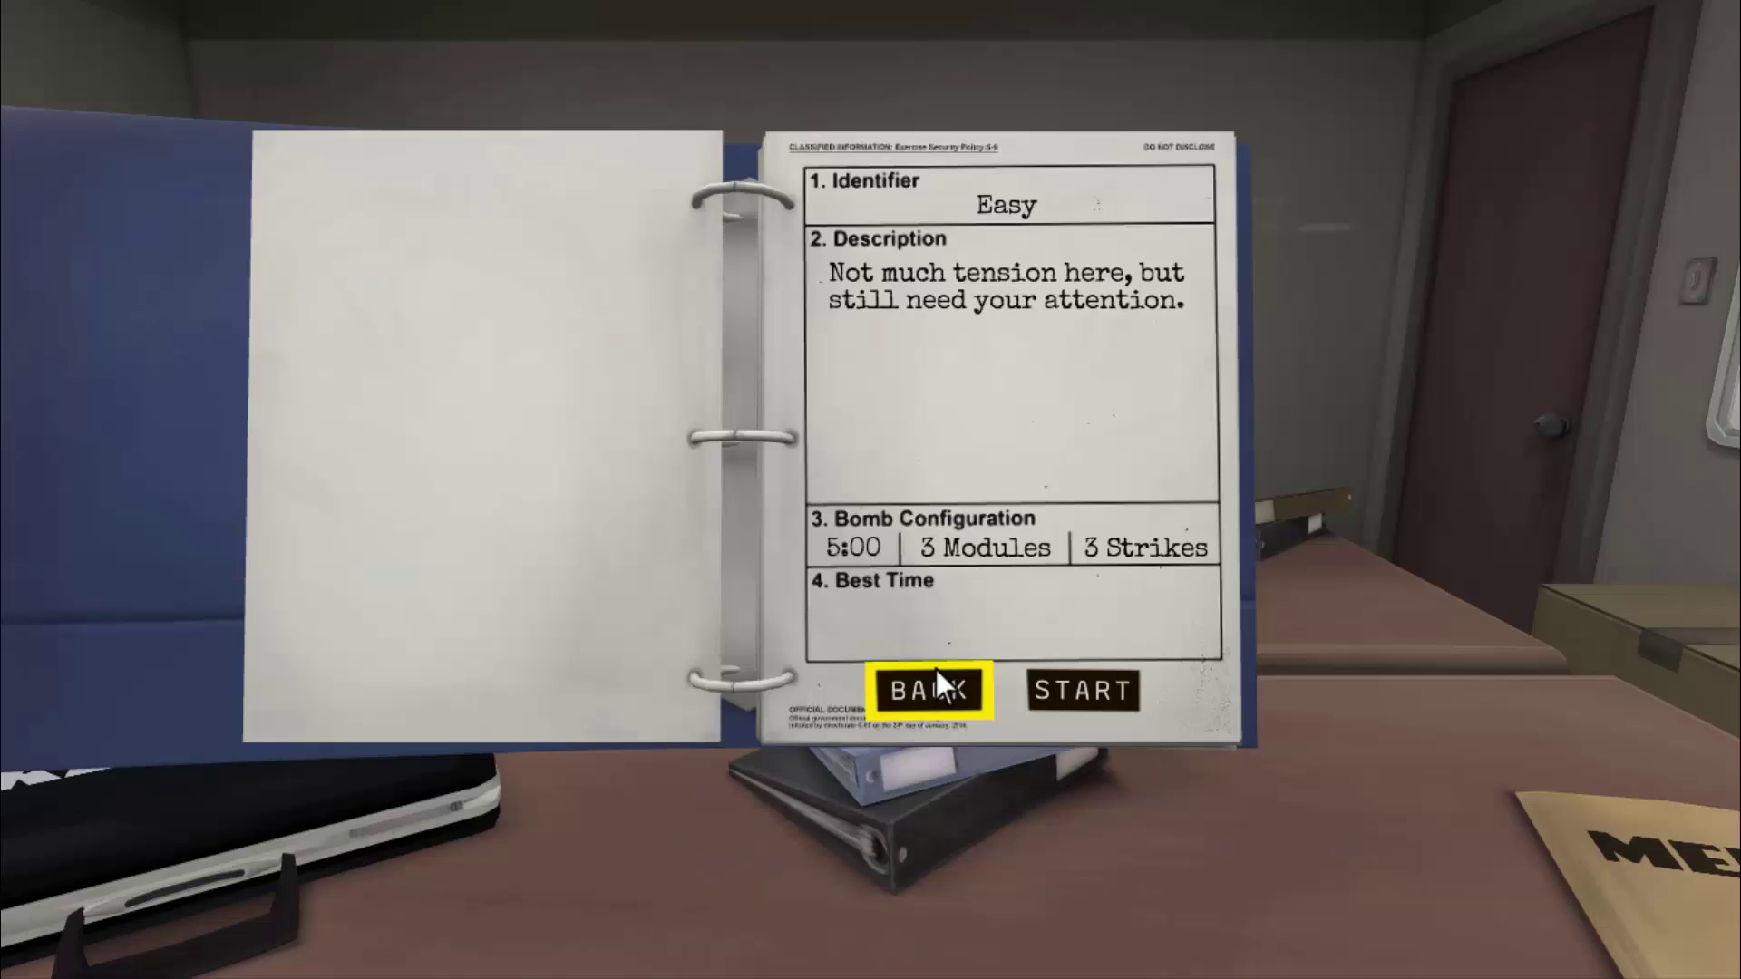
pyautogui.click(935, 675)
pyautogui.rightClick(1307, 390)
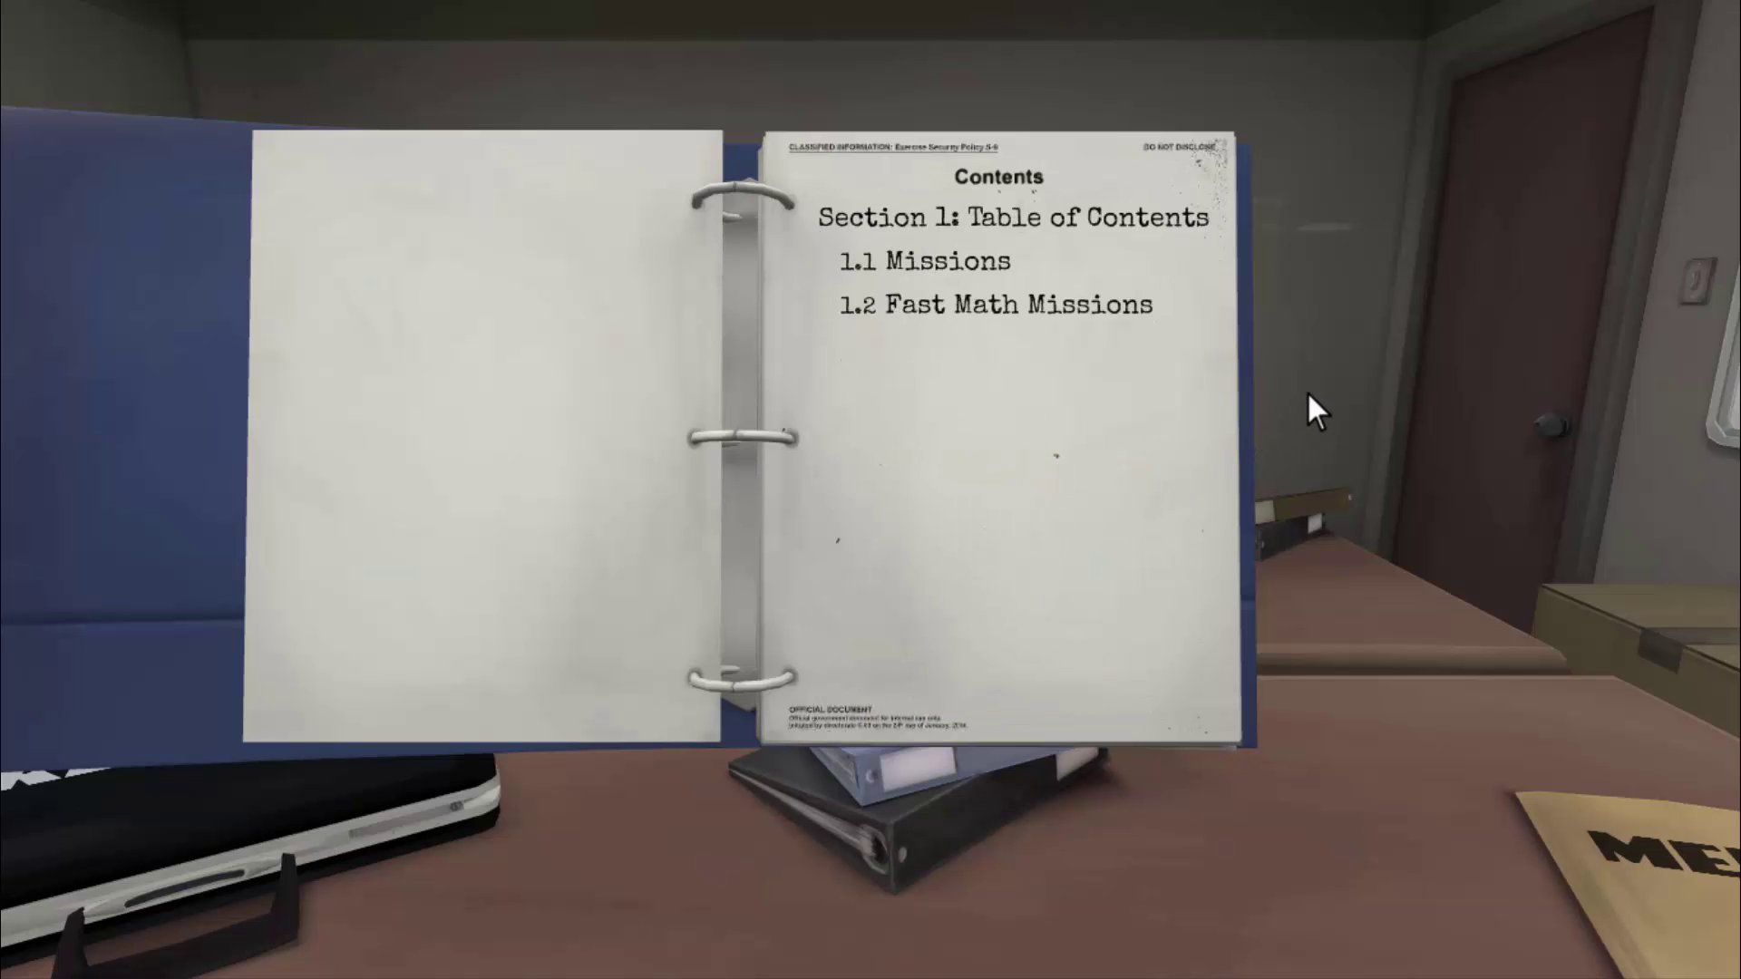
pyautogui.rightClick(1308, 390)
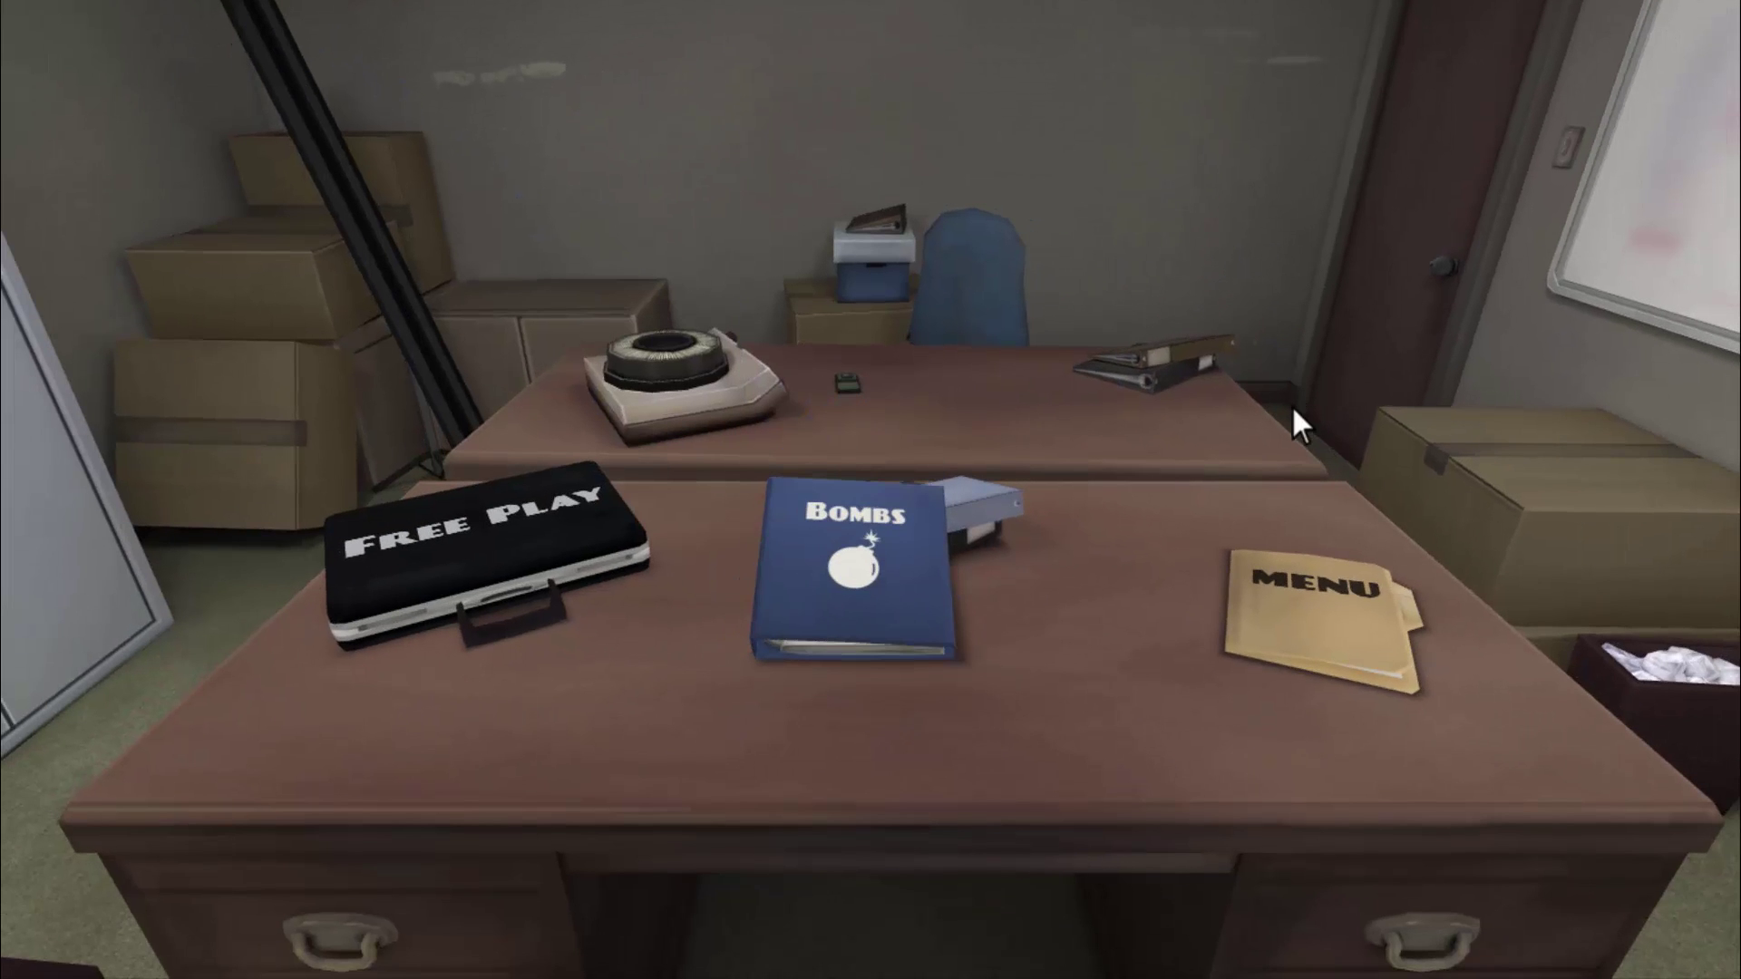